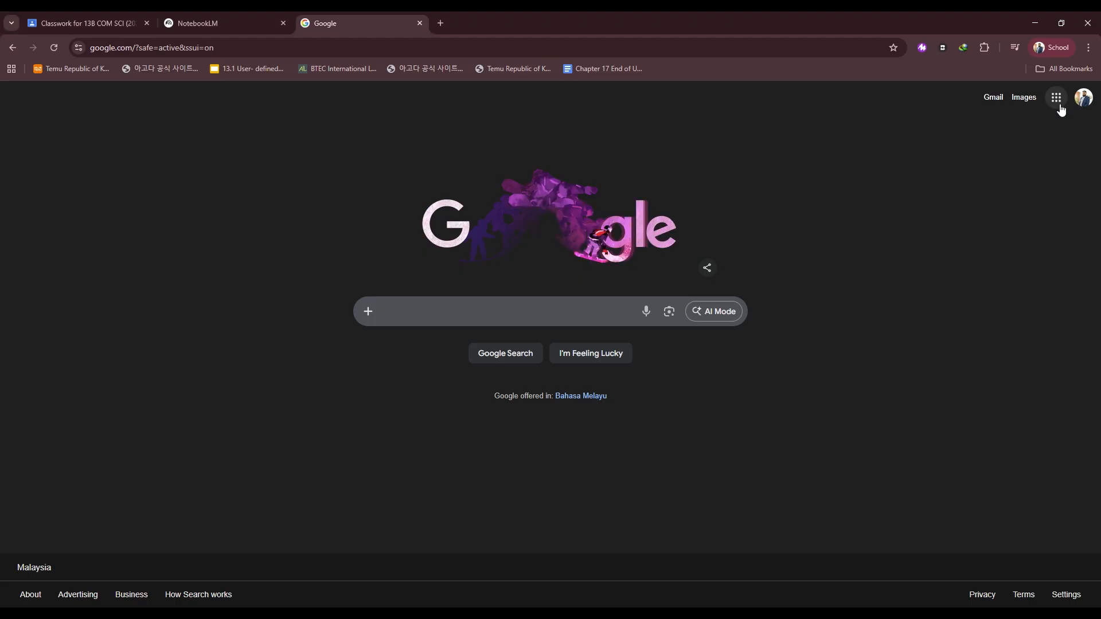
# Open NotebookLM from the Google apps launcher.
pyautogui.click(1060, 108)
pyautogui.scroll(-2, 1026, 295)
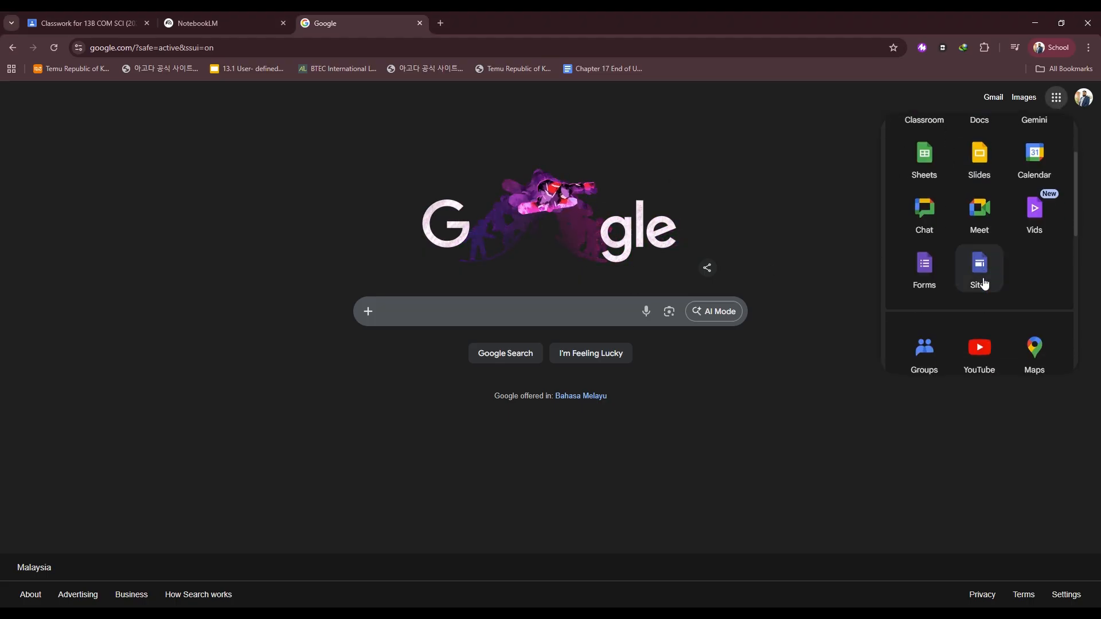
pyautogui.scroll(-3, 976, 317)
pyautogui.scroll(-2, 974, 311)
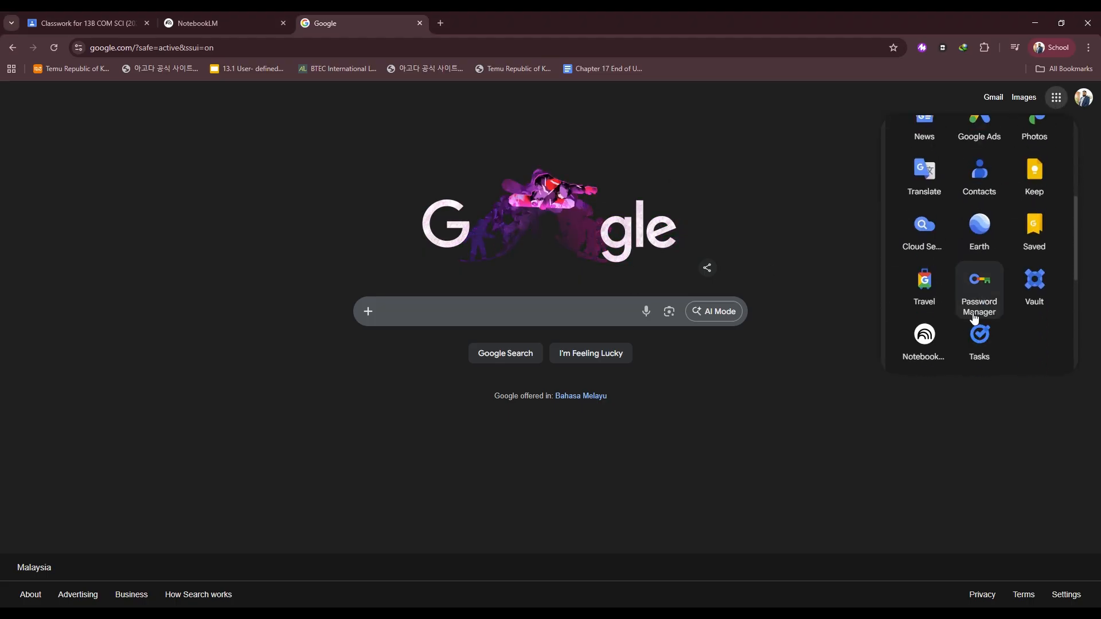
pyautogui.click(916, 332)
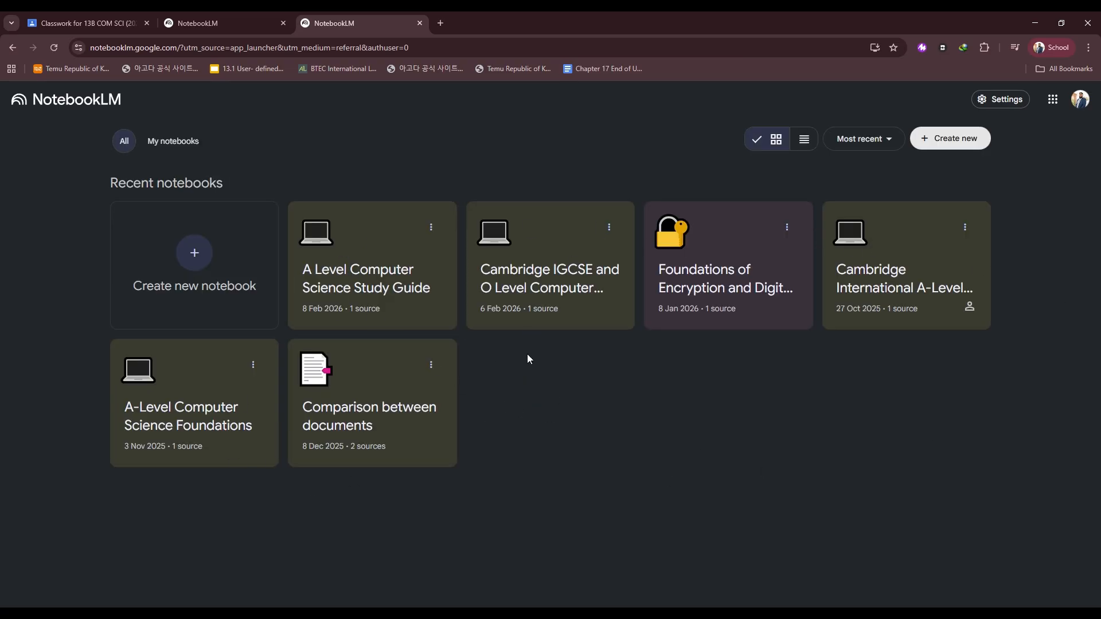
# Create a new notebook and upload A Level Computer Science Hodder.pdf as its source.
pyautogui.click(215, 259)
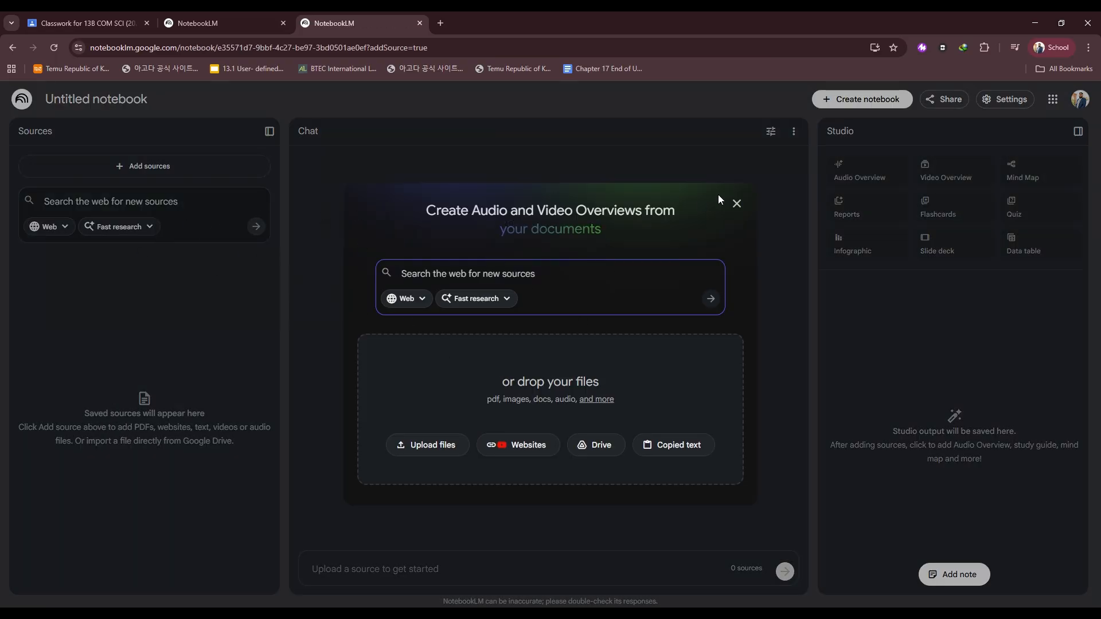
pyautogui.click(737, 203)
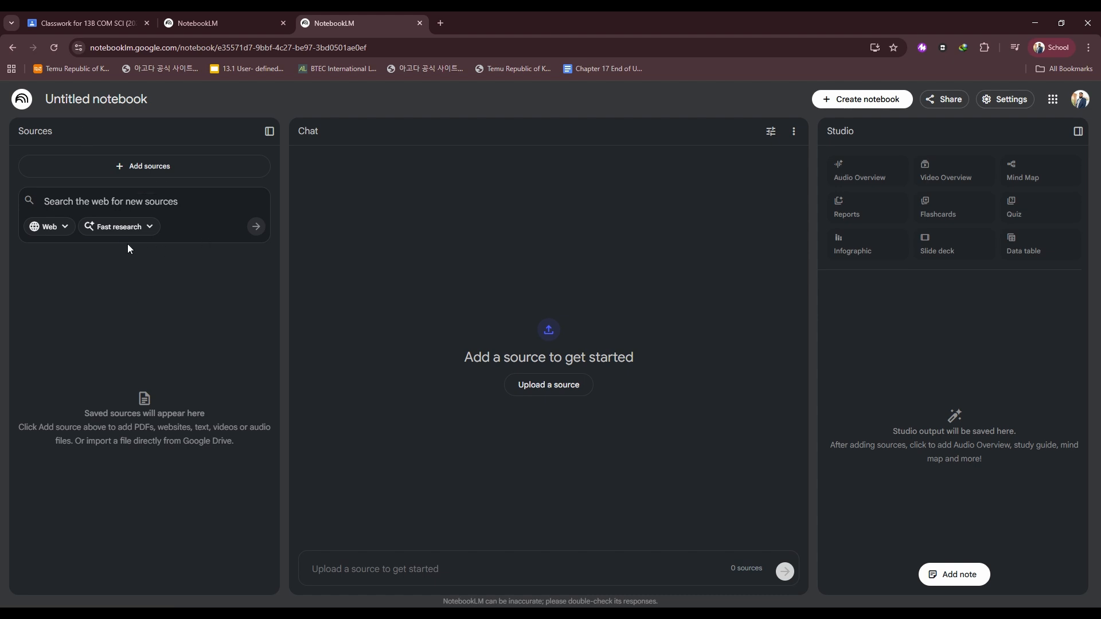
pyautogui.click(143, 166)
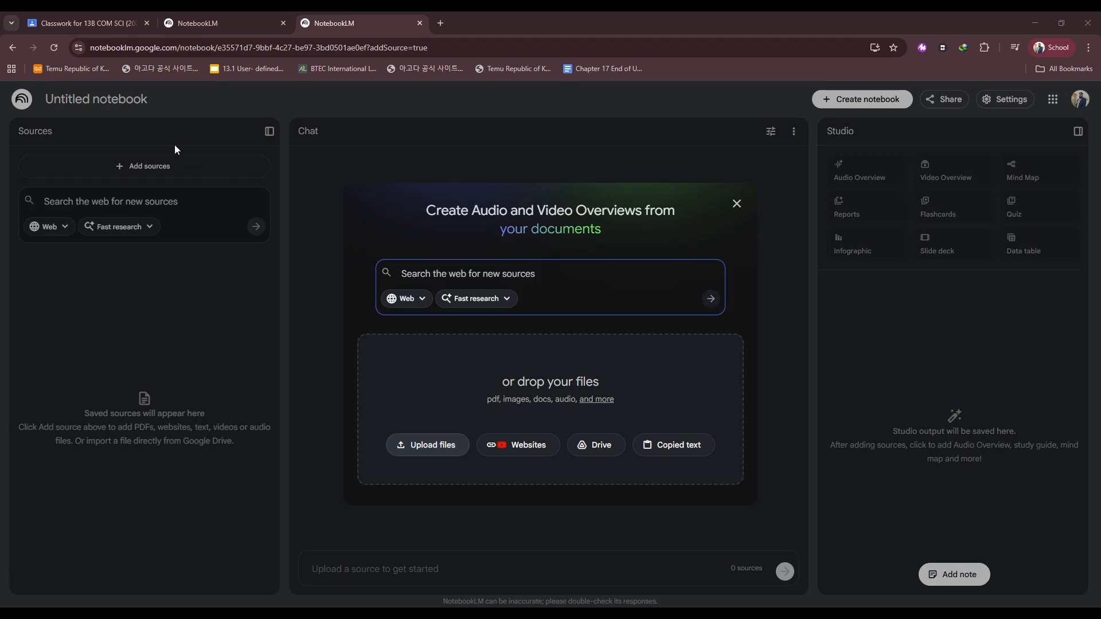
pyautogui.doubleClick(188, 134)
pyautogui.moveTo(602, 357); pyautogui.dragTo(495, 353)
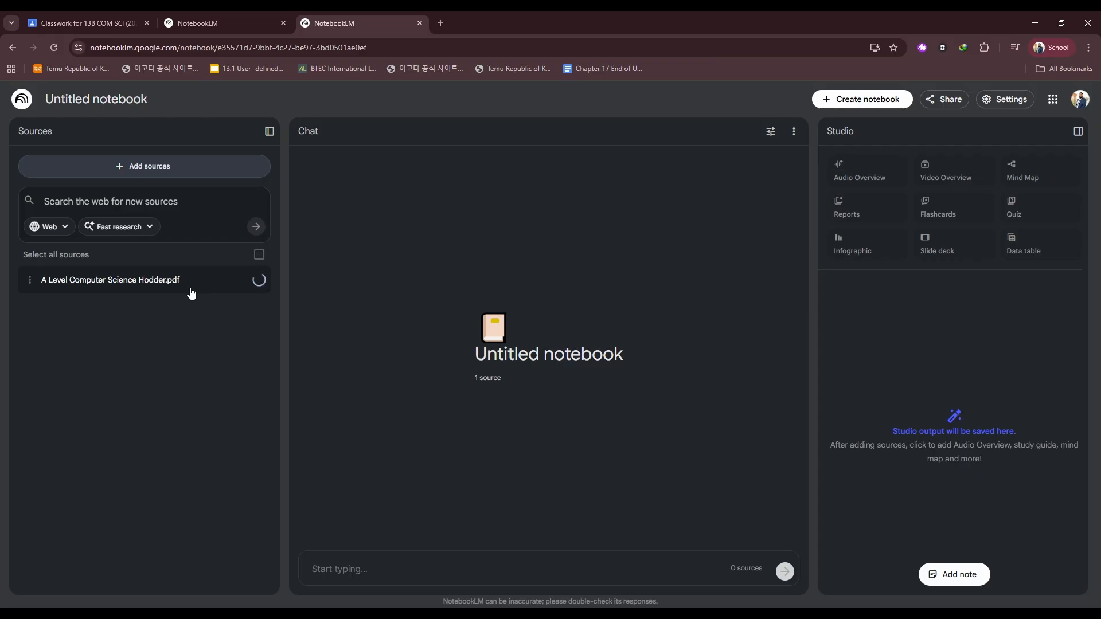
pyautogui.click(141, 170)
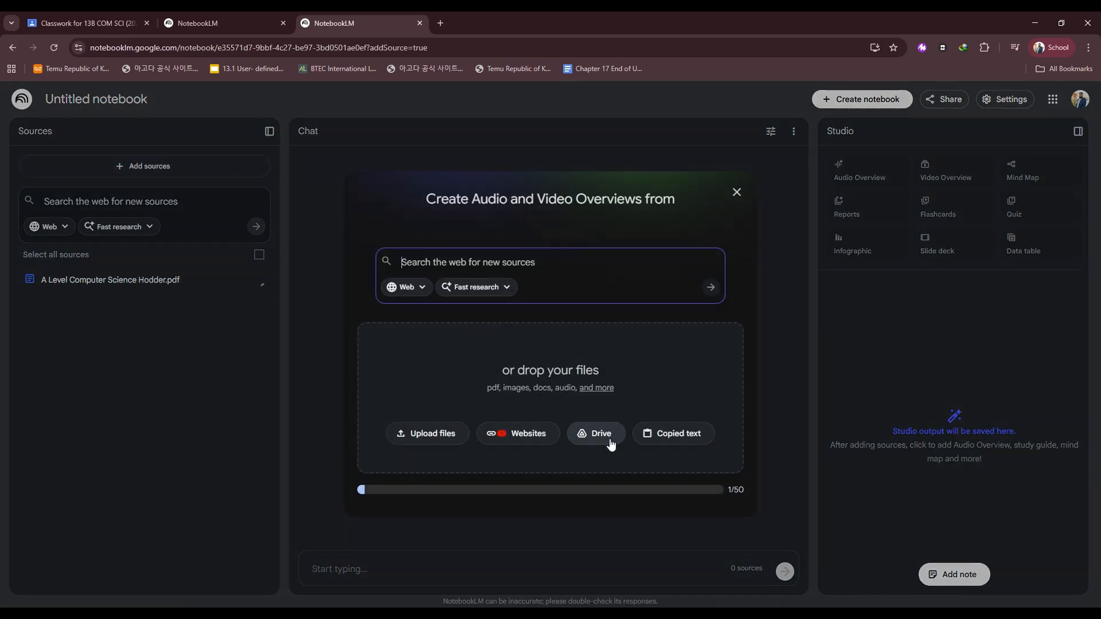
pyautogui.click(737, 193)
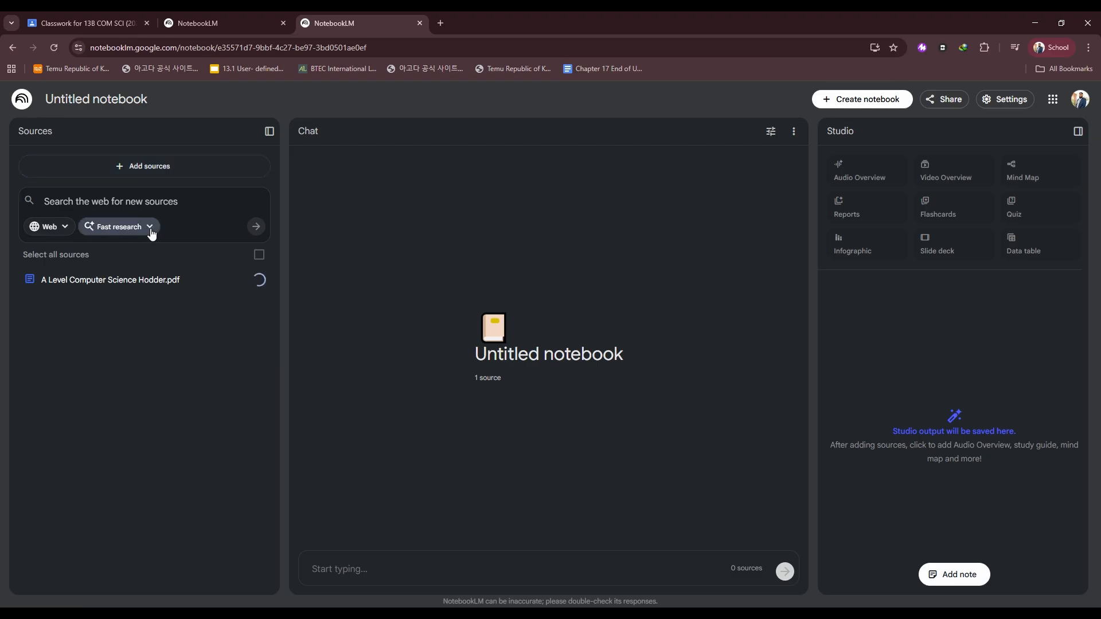
pyautogui.click(148, 227)
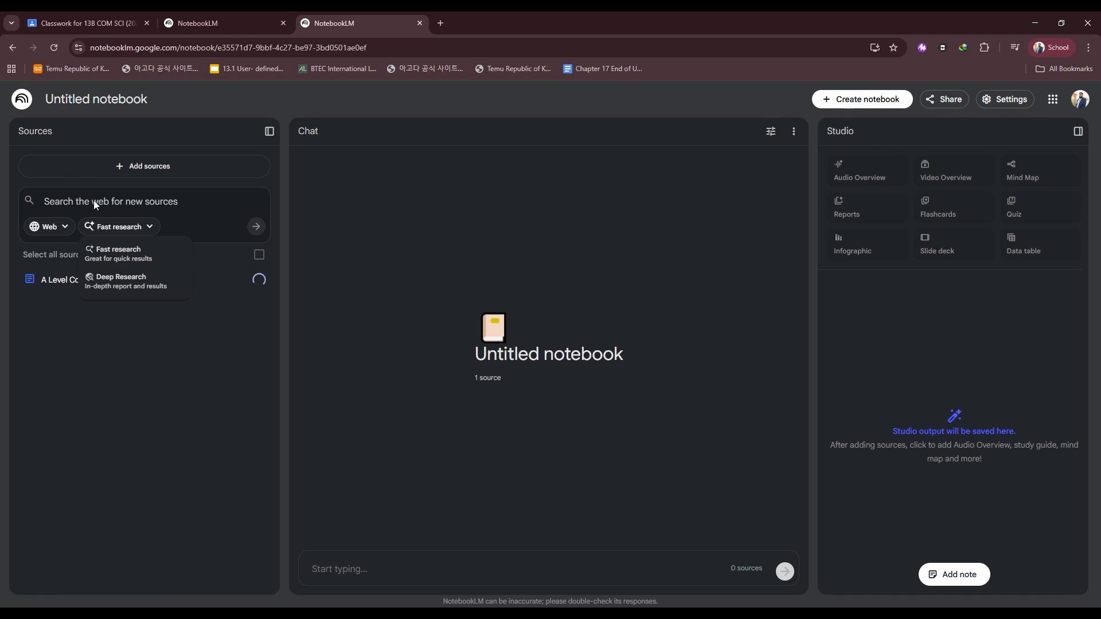
pyautogui.click(67, 229)
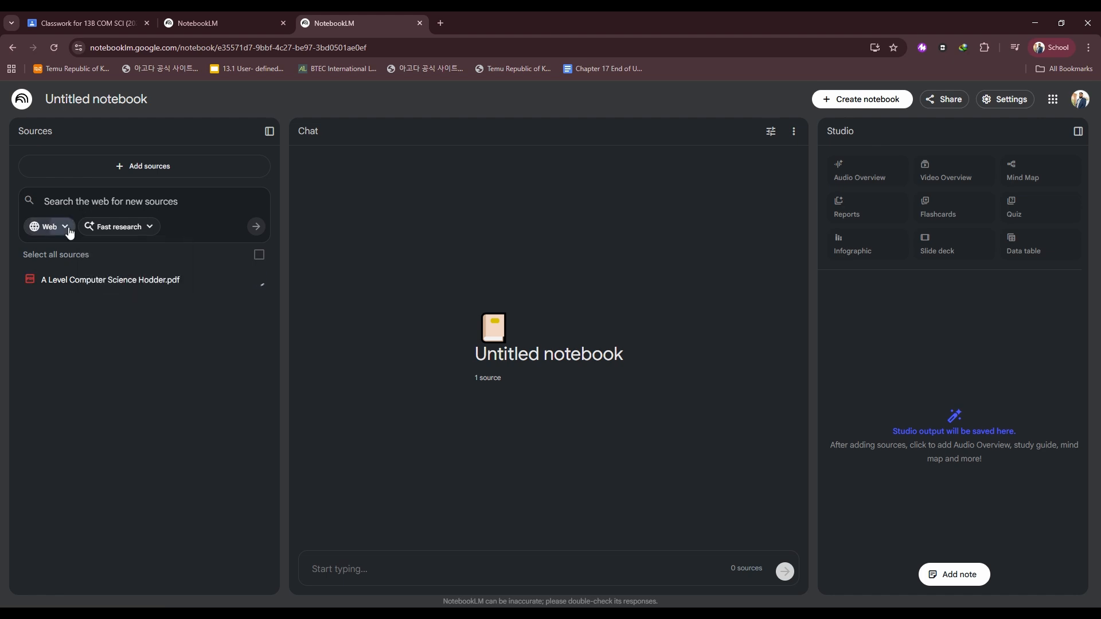
pyautogui.click(67, 229)
pyautogui.click(35, 226)
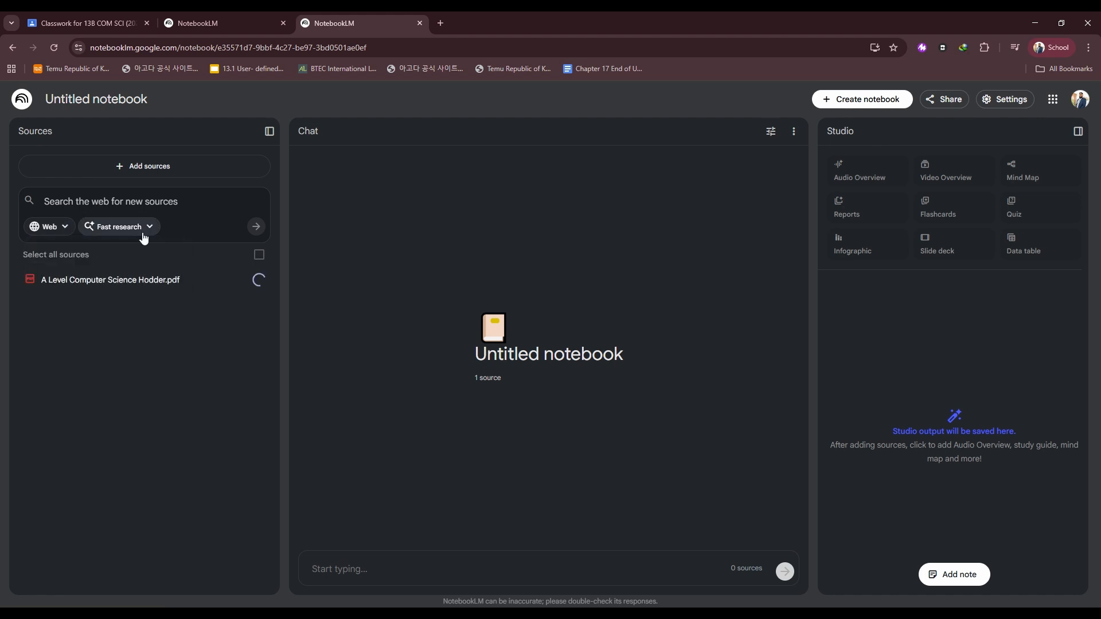
pyautogui.click(145, 230)
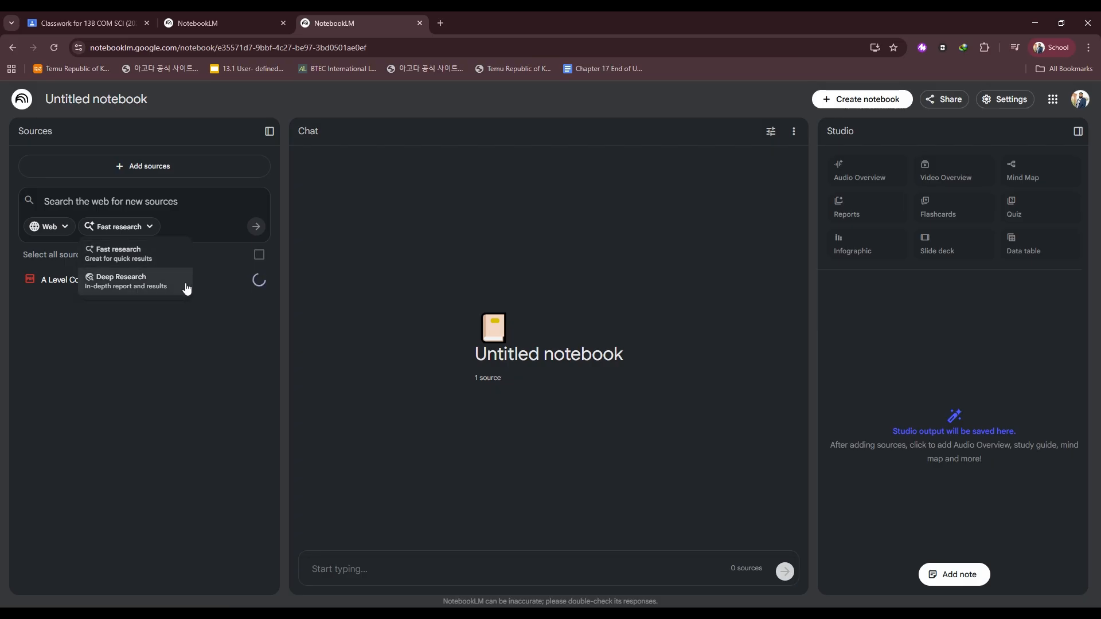
pyautogui.click(194, 348)
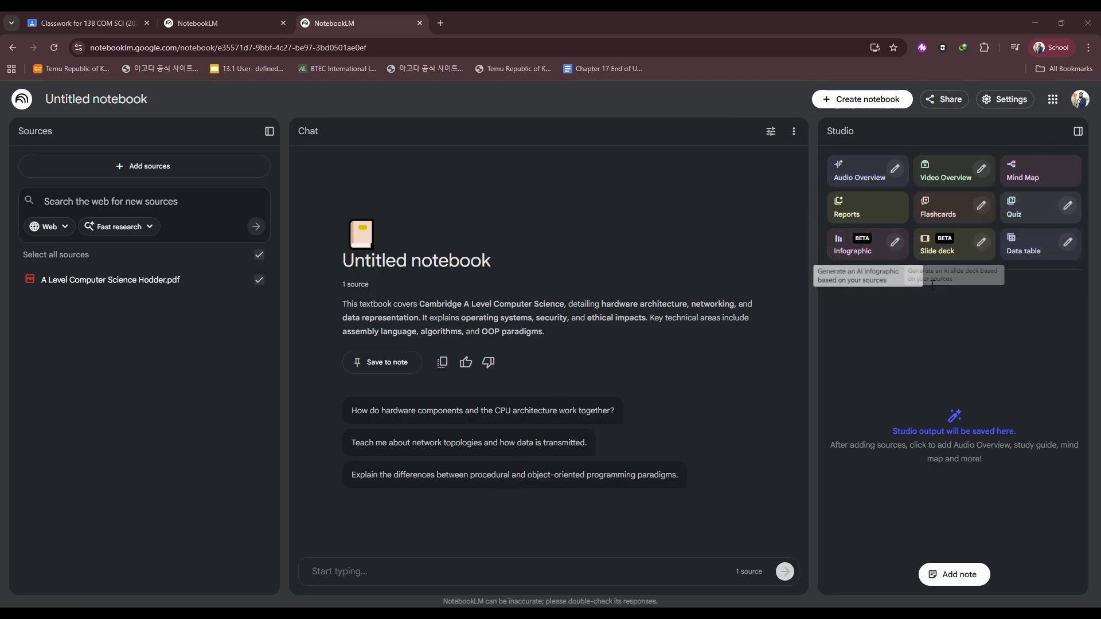
# Open the Audio Overview customisation and set the length to Short.
pyautogui.click(895, 169)
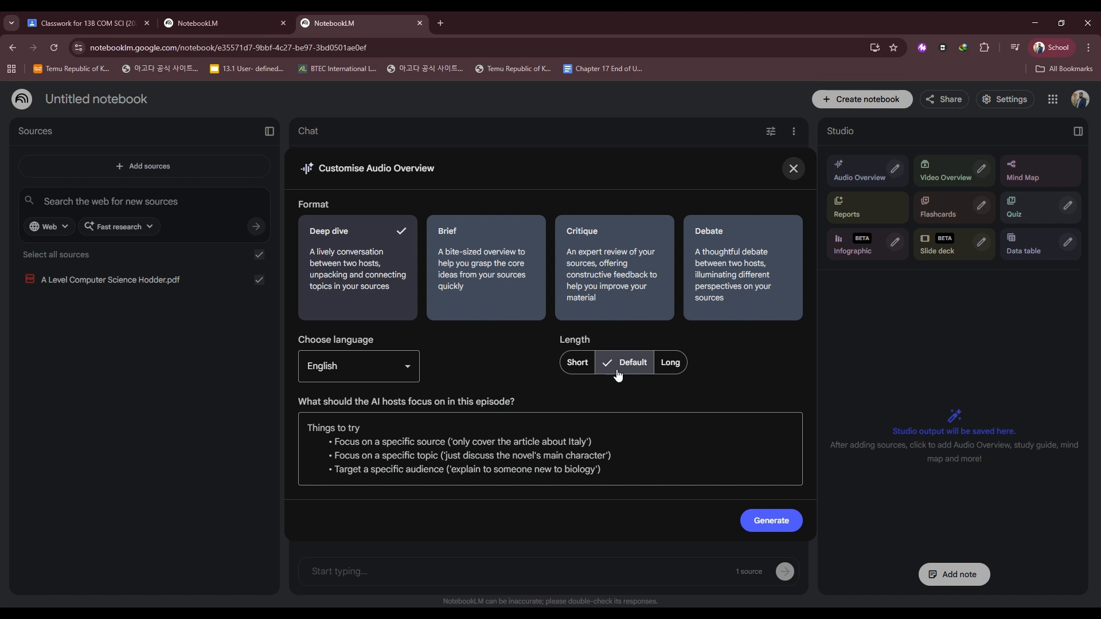
pyautogui.click(577, 362)
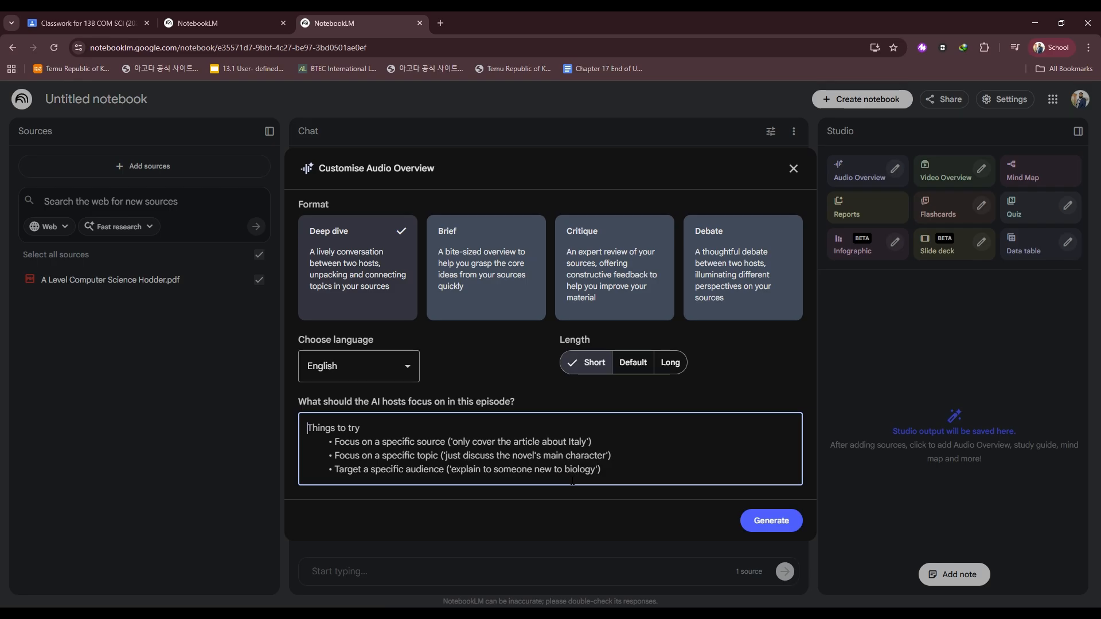
# Enter focus instructions: Chapter 13 only, UK English with British accents, simple explanations using relatable real-life scenarios for A level students.
pyautogui.write('Disc')
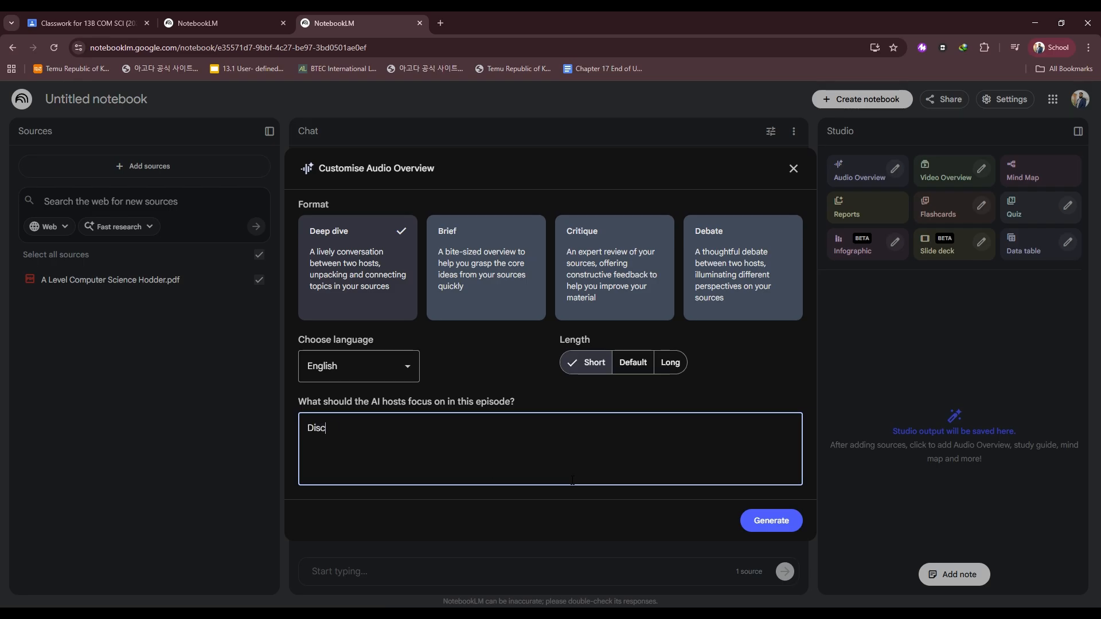
pyautogui.write('uss Chapter 13 only.')
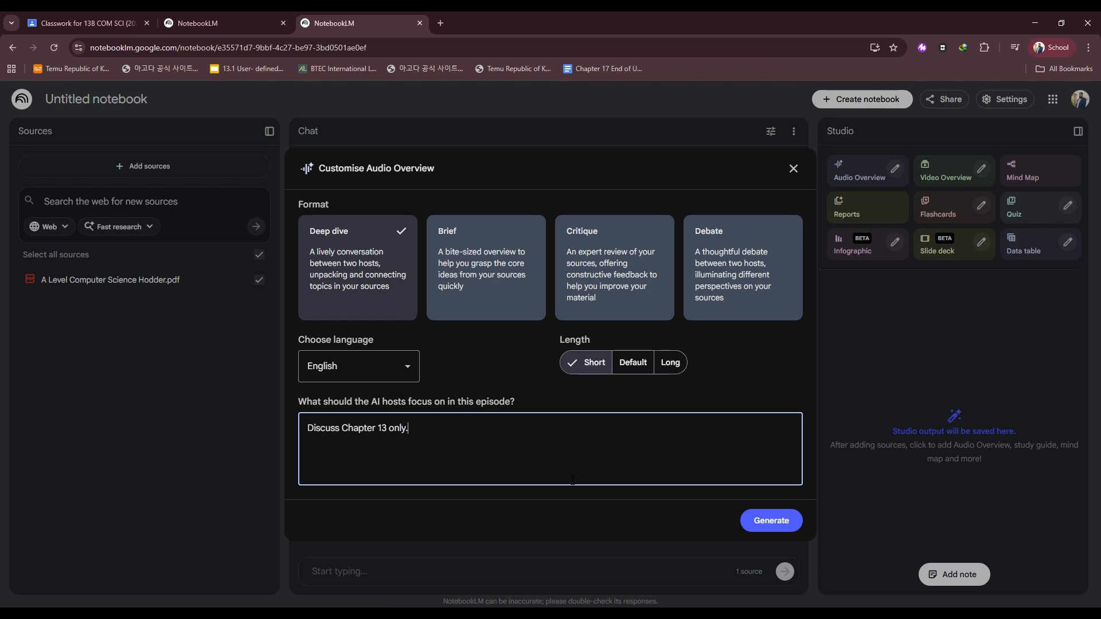
pyautogui.write(' UK English with British accents')
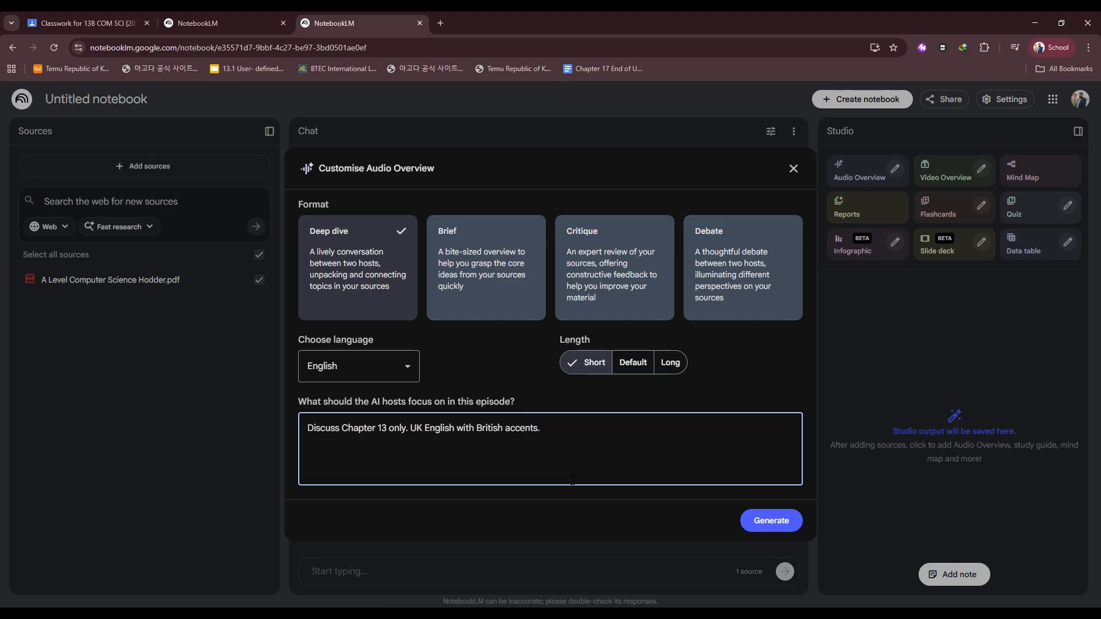
pyautogui.write('. Explain content so that wea')
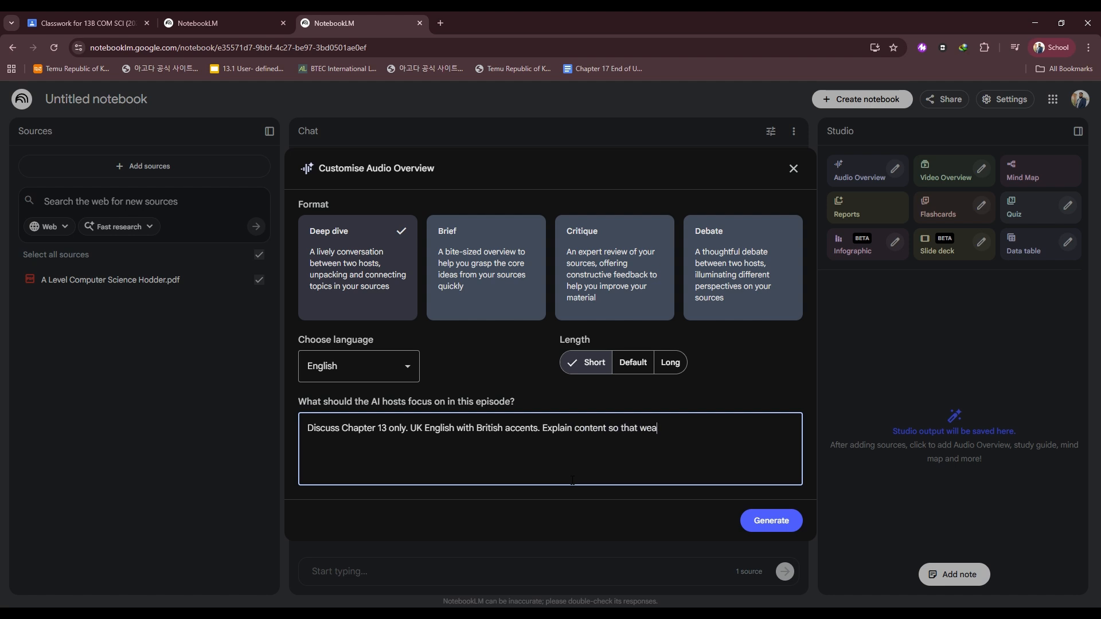
pyautogui.write('ker learners will also ')
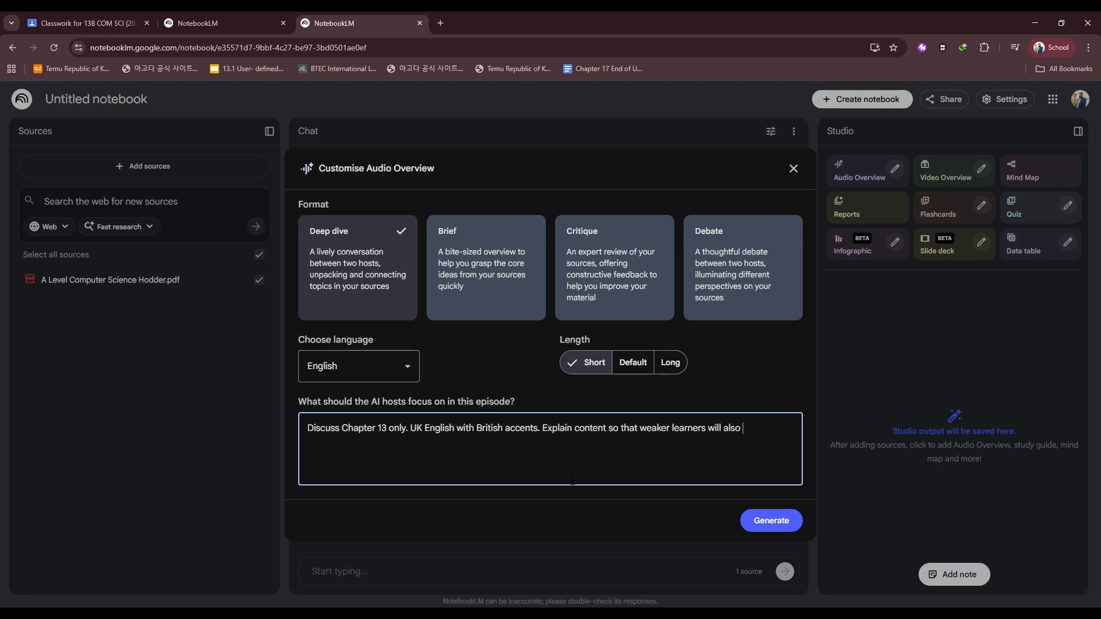
pyautogui.write('understand, use real-life scenar')
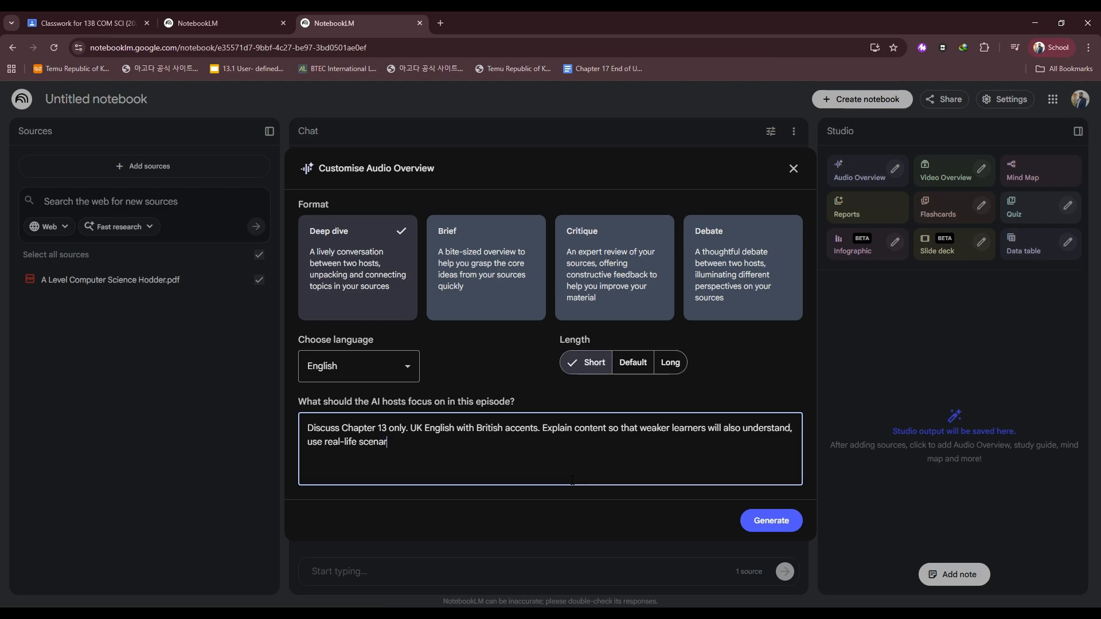
pyautogui.write('ios so that it is more ')
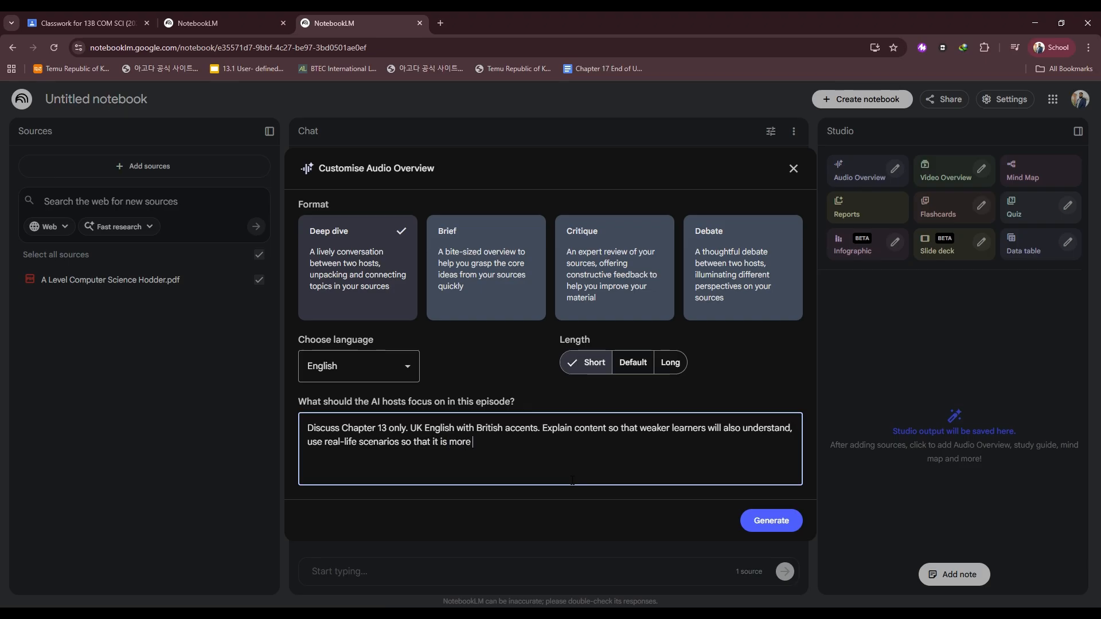
pyautogui.write('relatble')
pyautogui.hotkey('ctrl', 'shift', 'Right')
pyautogui.hotkey('ctrl', 'shift', 'Right')
pyautogui.hotkey('ctrl', 'shift', 'Right')
pyautogui.hotkey('ctrl', 'shift', 'Right')
pyautogui.press('BackSpace')
pyautogui.write('that are')
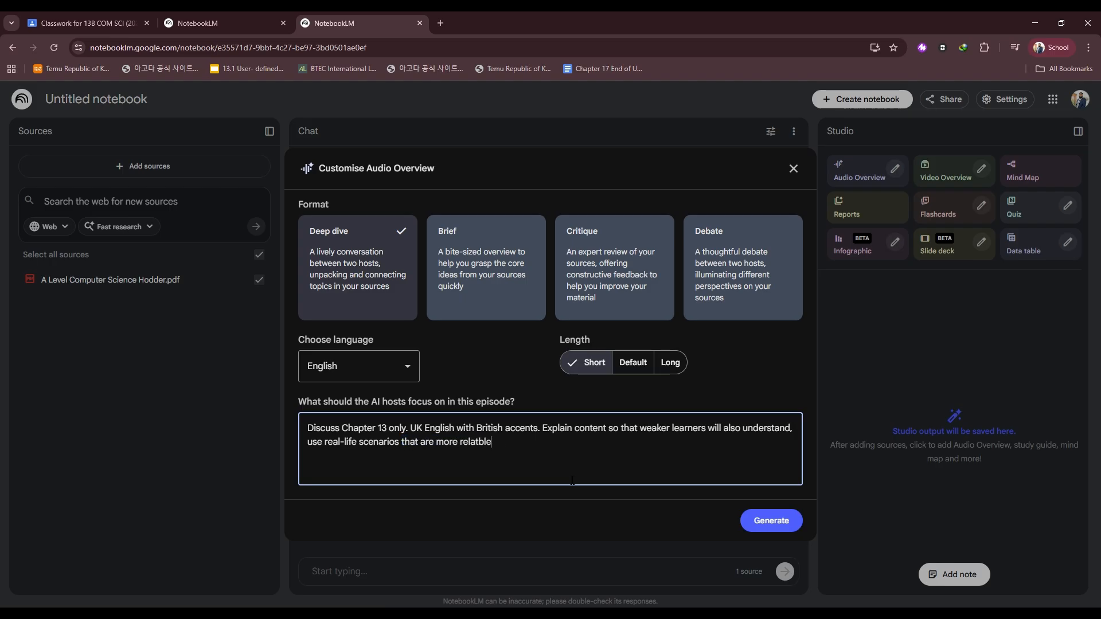
pyautogui.press('BackSpace')
pyautogui.write('table to a leval')
pyautogui.press('BackSpace')
pyautogui.press('BackSpace')
pyautogui.write('el students for easie')
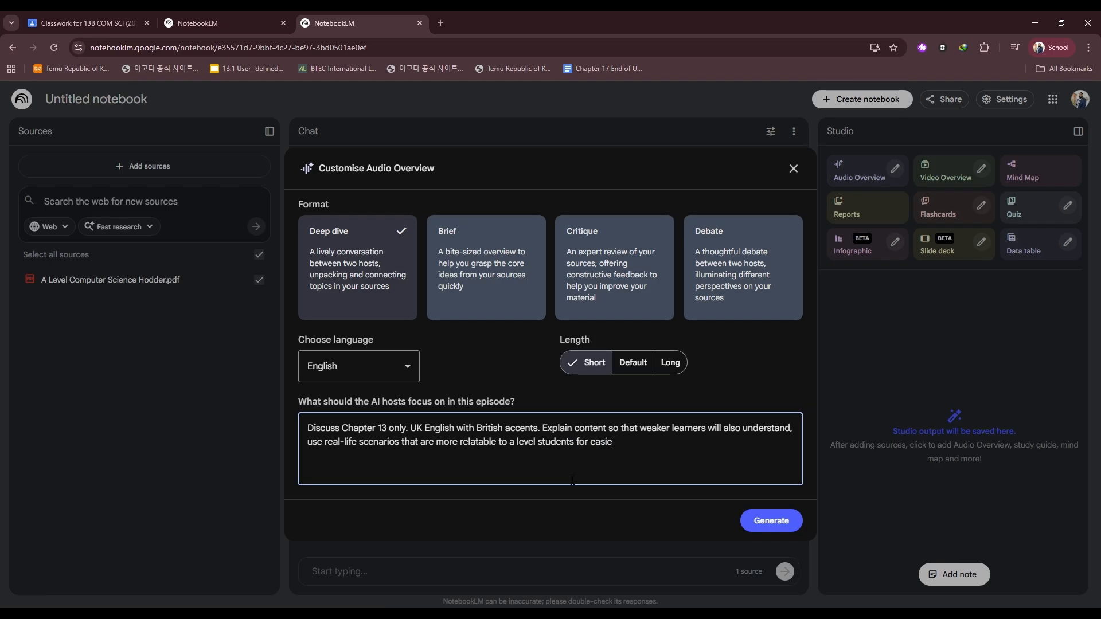
pyautogui.write('r understandiing.')
# Correct the spelling of 'understanding' in the instructions and generate the Audio Overview.
pyautogui.press('Left')
pyautogui.press('Left')
pyautogui.press('Left')
pyautogui.press('Left')
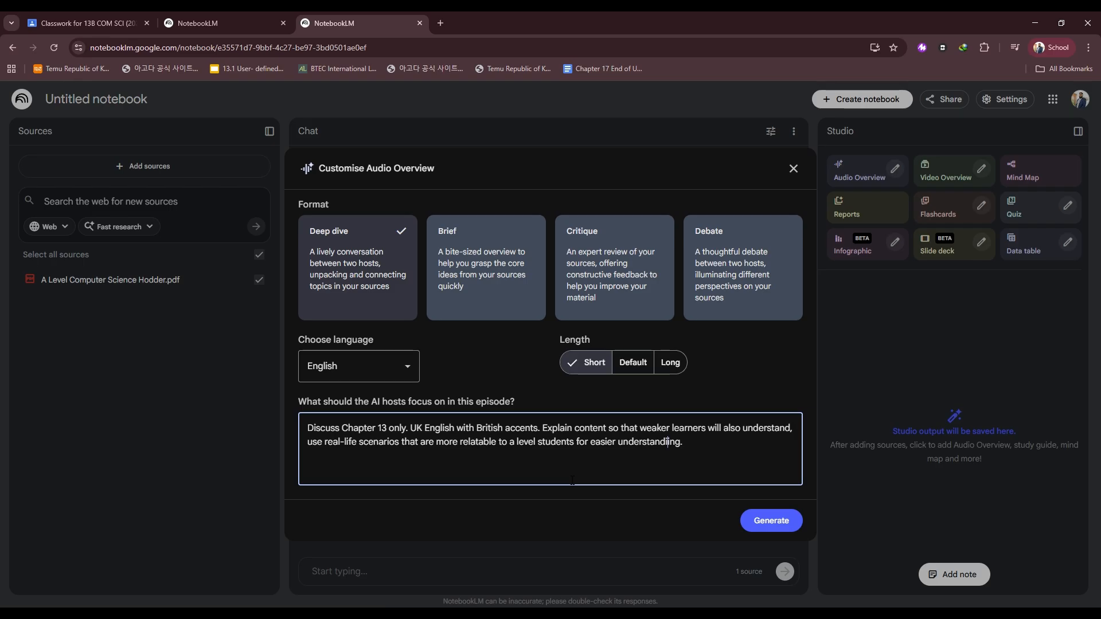
pyautogui.press('BackSpace')
pyautogui.click(787, 524)
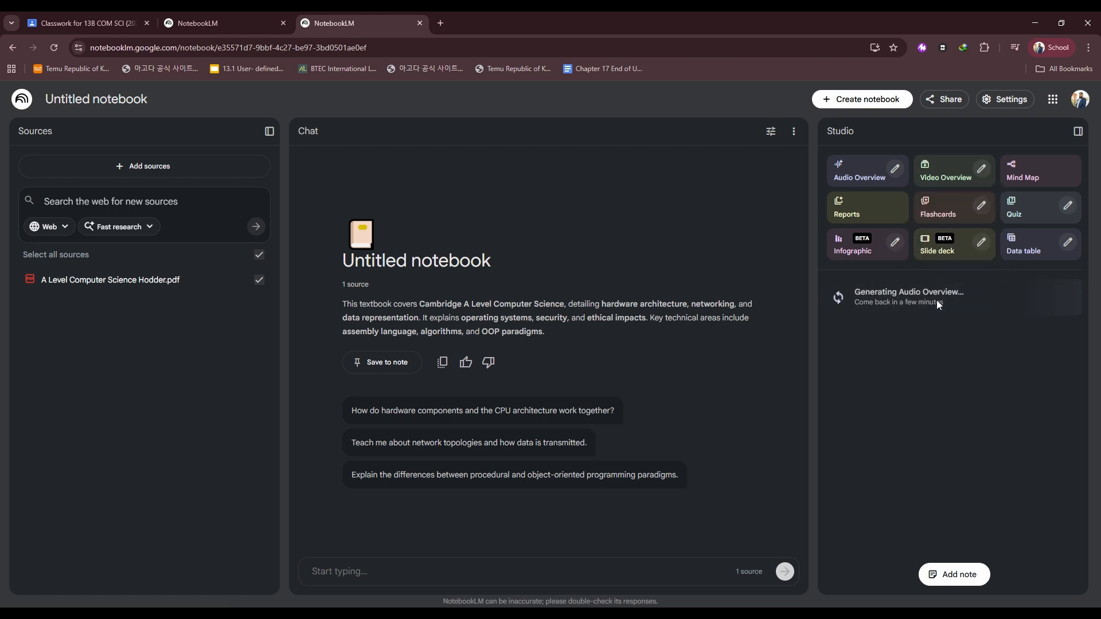
# Open the Video Overview customisation and choose the Watercolour visual style.
pyautogui.click(982, 170)
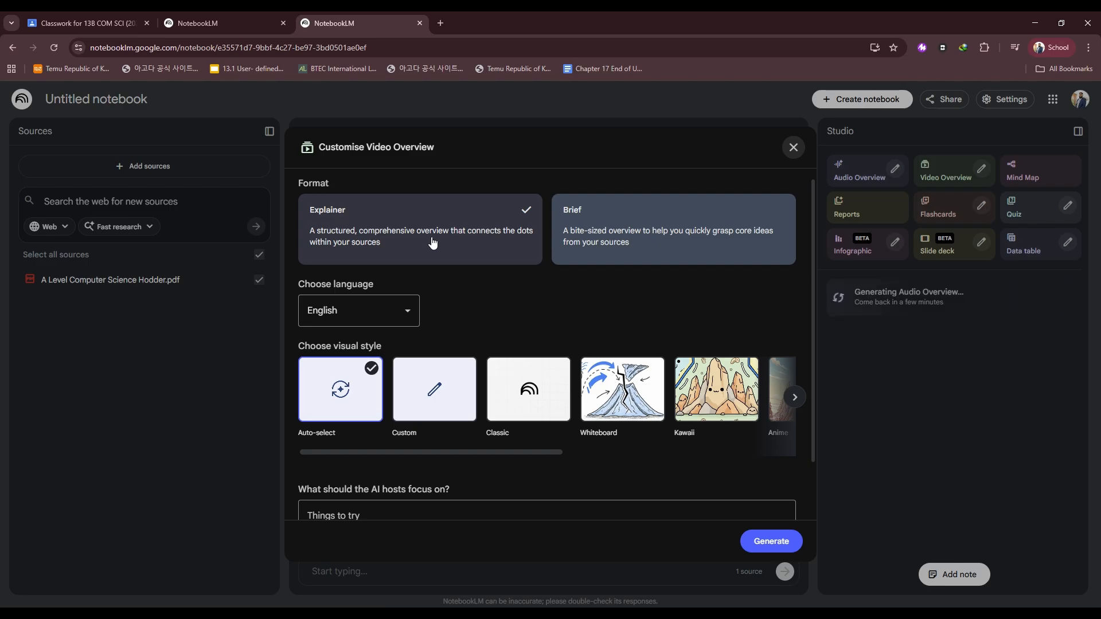
pyautogui.scroll(-1, 432, 242)
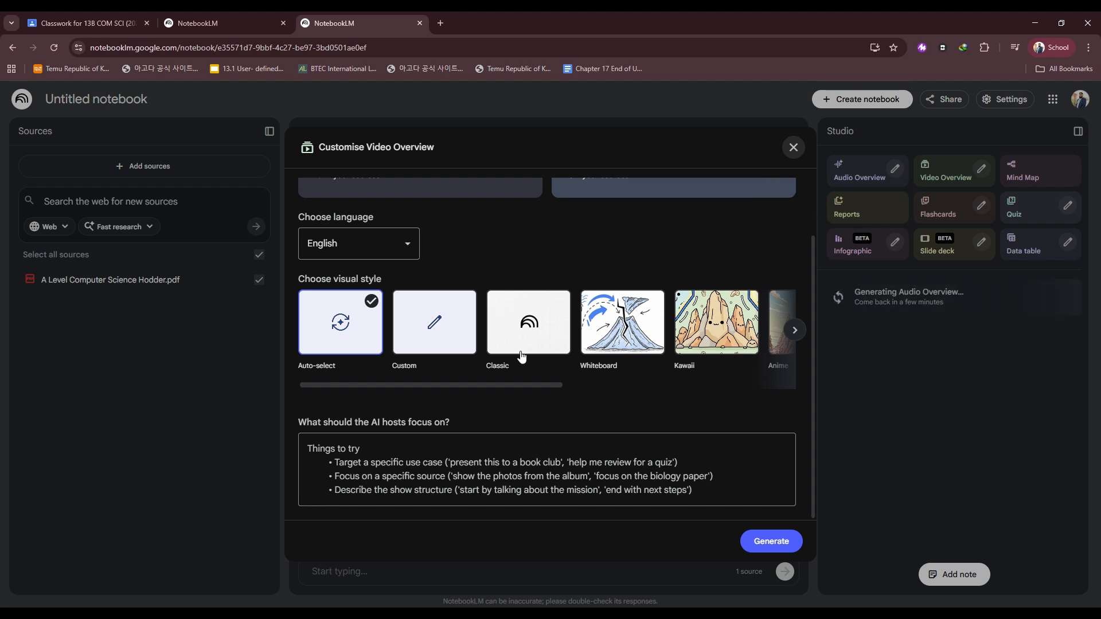
pyautogui.scroll(2, 445, 267)
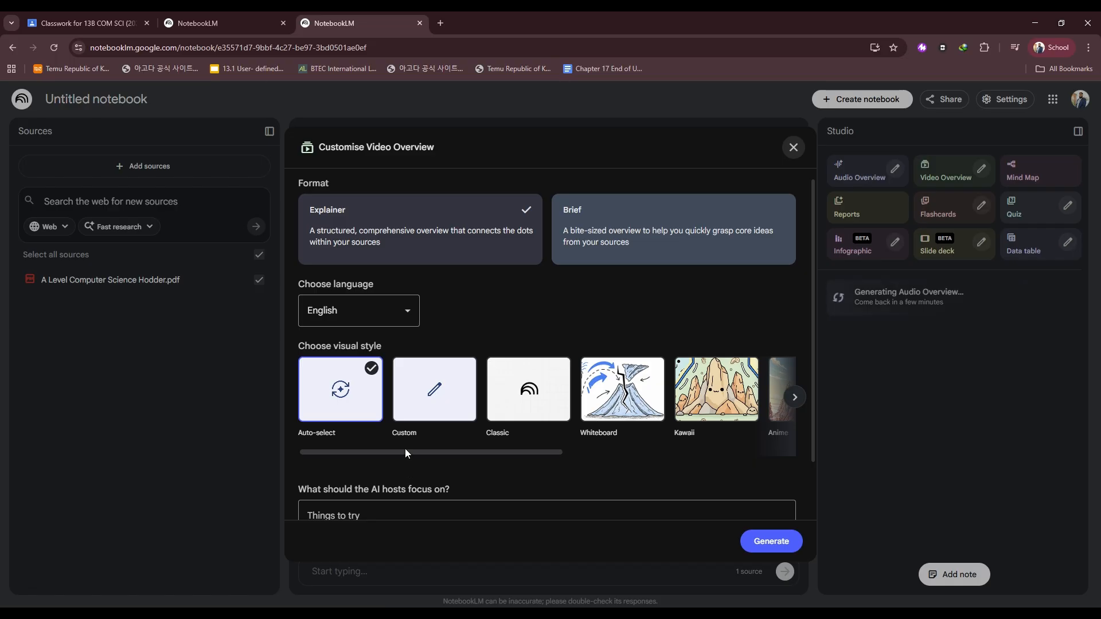
pyautogui.moveTo(409, 452); pyautogui.dragTo(549, 442)
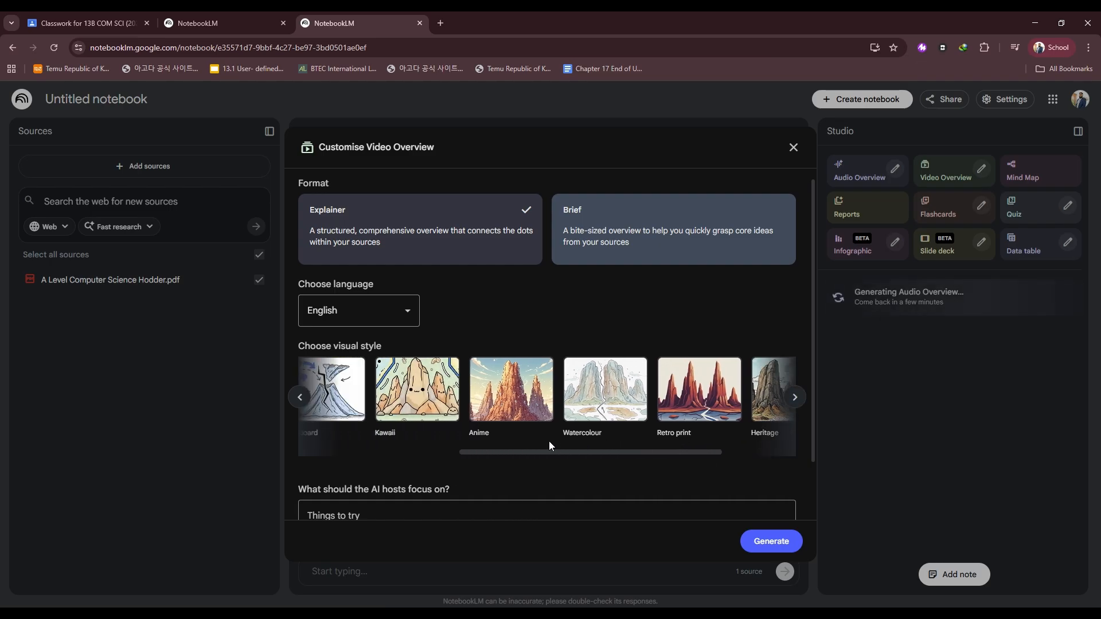
pyautogui.click(598, 408)
# Enter Video Overview focus instructions: Chapter 13 only, in UK British English with English accents.
pyautogui.scroll(-1, 547, 383)
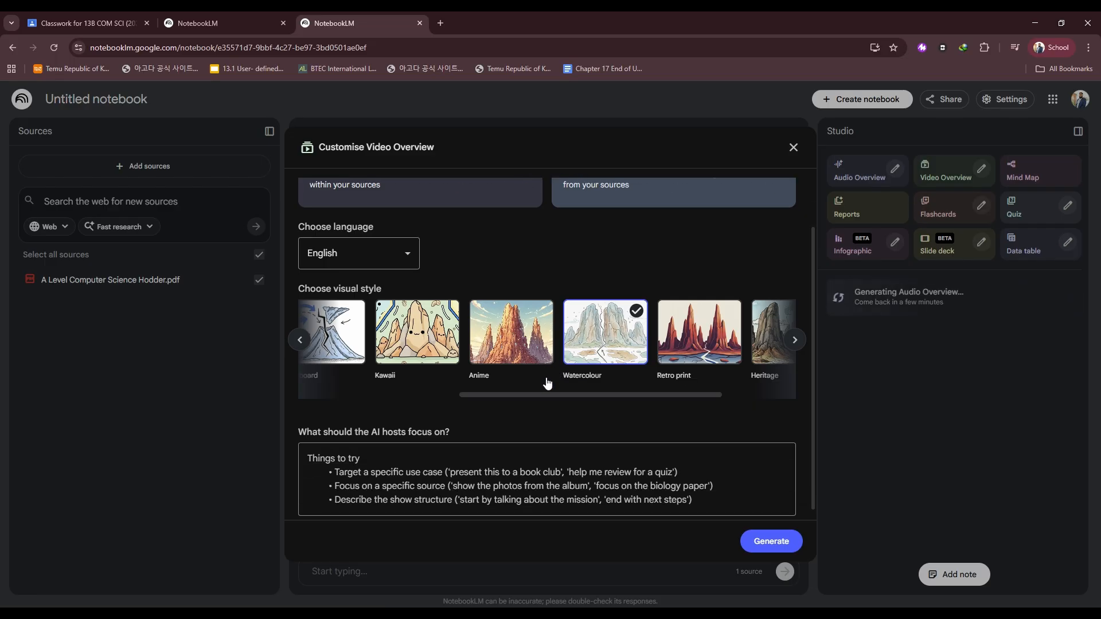
pyautogui.scroll(-1, 442, 501)
pyautogui.click(437, 491)
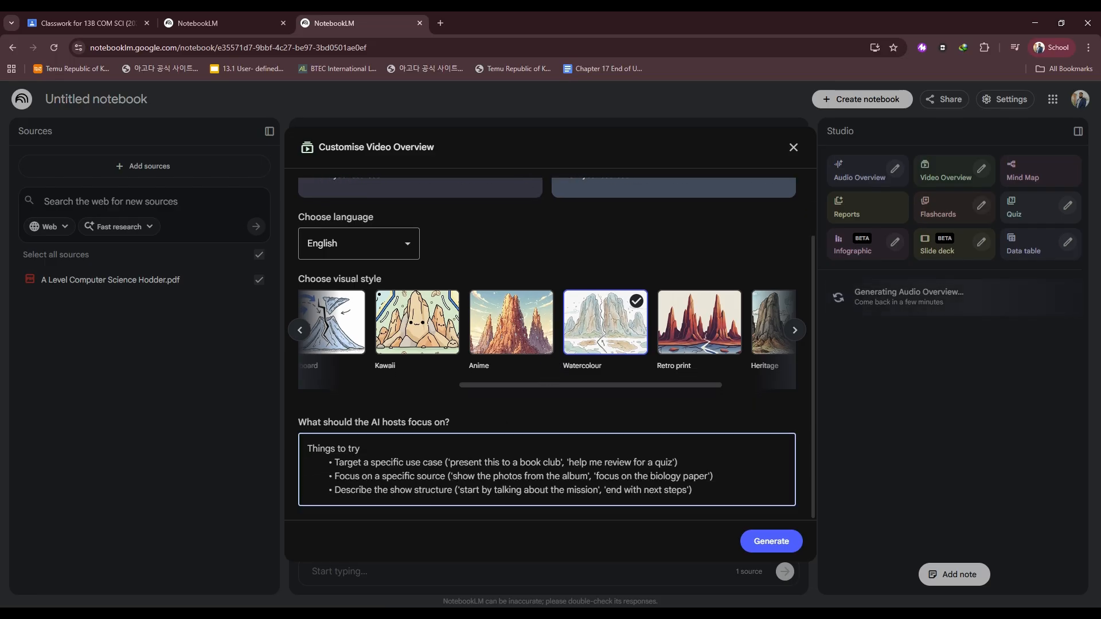
pyautogui.write('C')
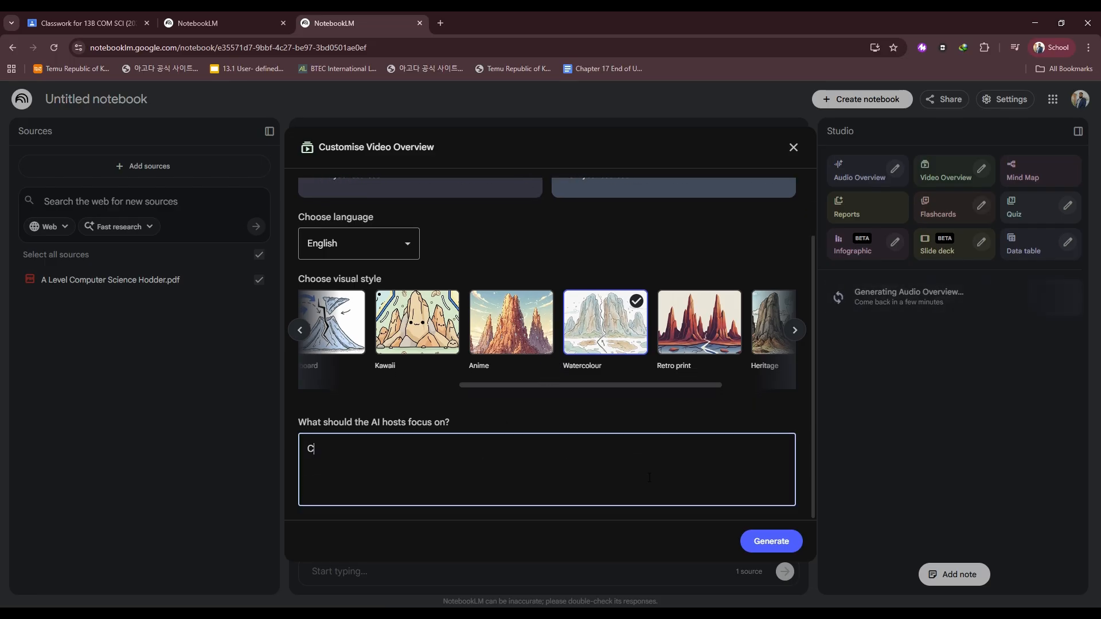
pyautogui.write('hapter 13 onl')
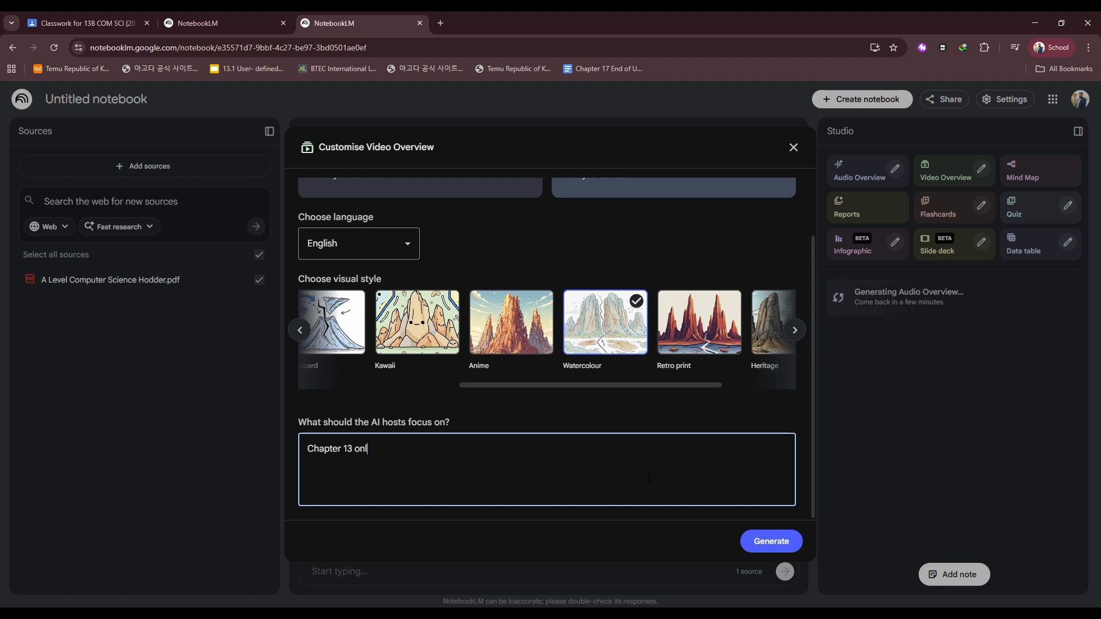
pyautogui.write('y, in')
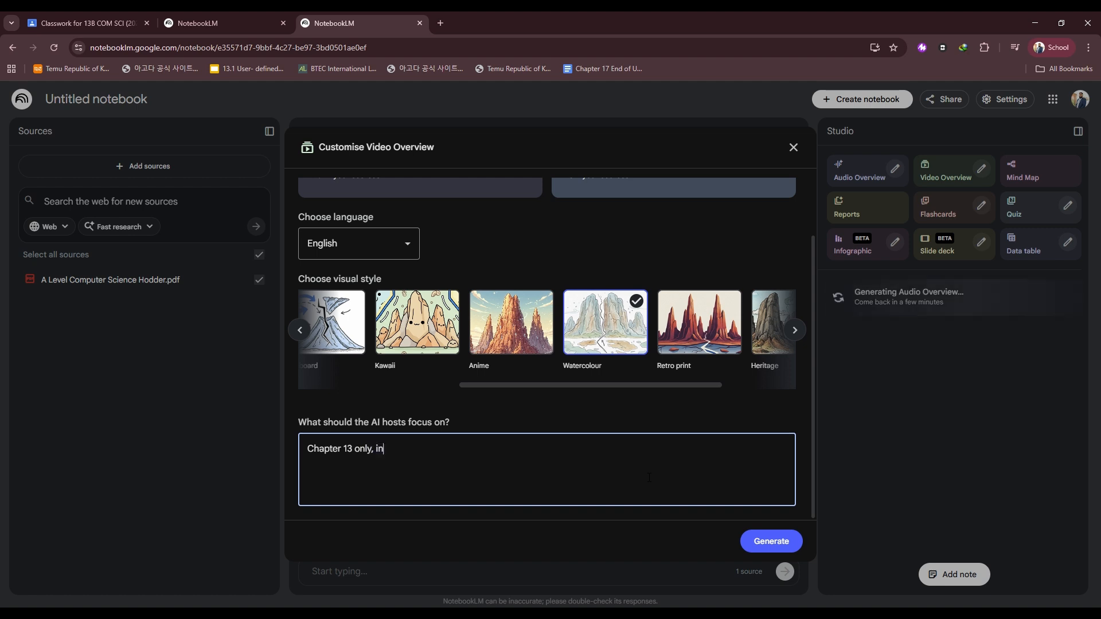
pyautogui.write(' UK British')
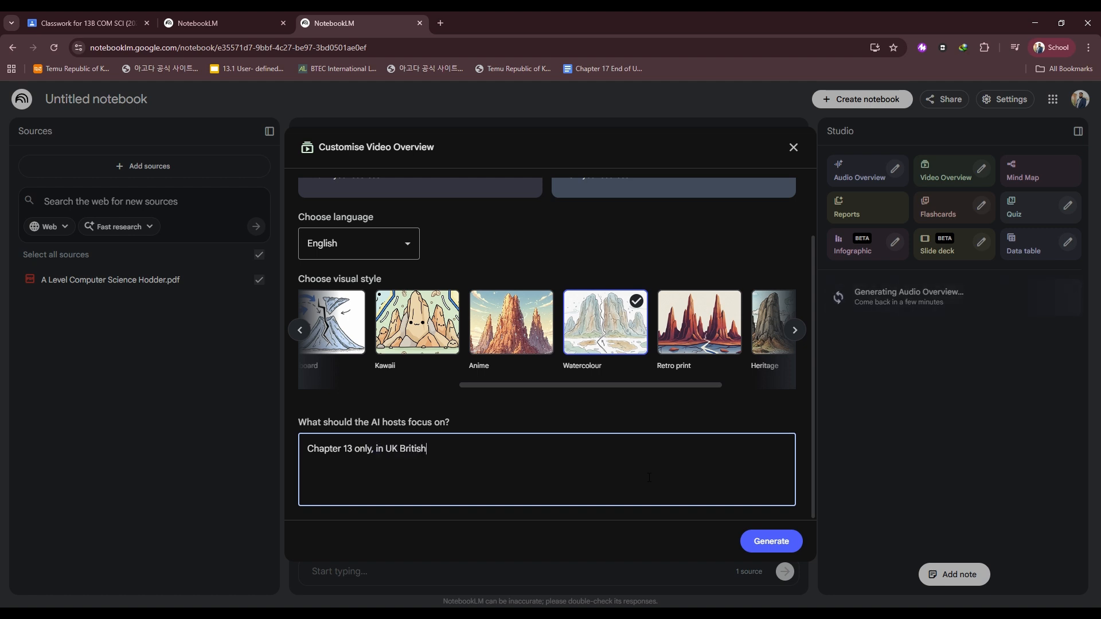
pyautogui.write(' English with Englaih')
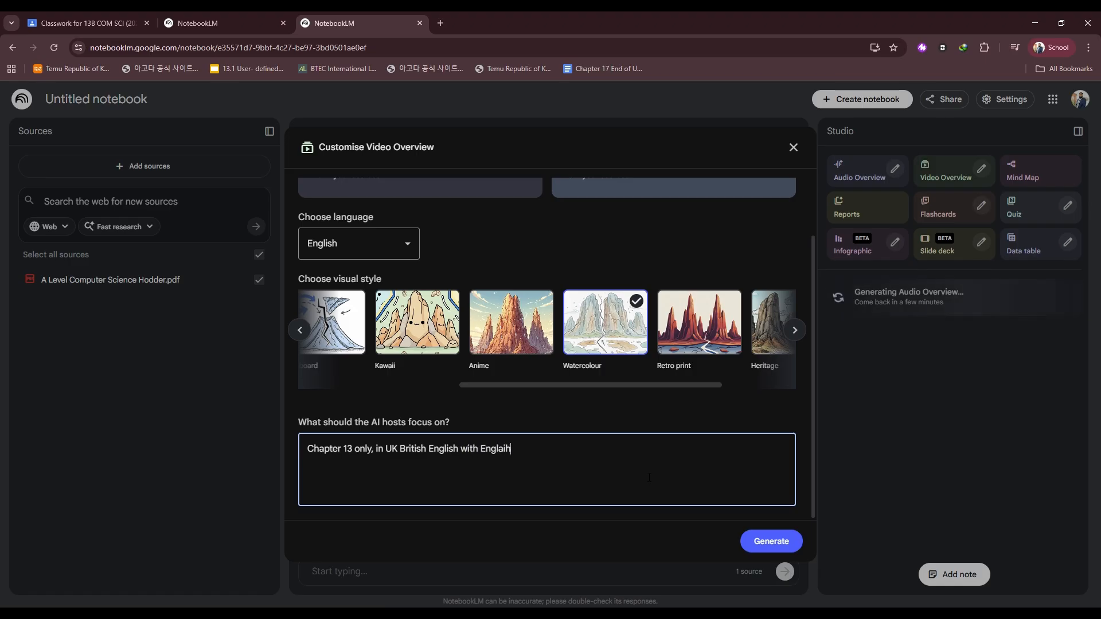
pyautogui.press('BackSpace')
pyautogui.press('BackSpace')
pyautogui.press('BackSpace')
pyautogui.write('ish ')
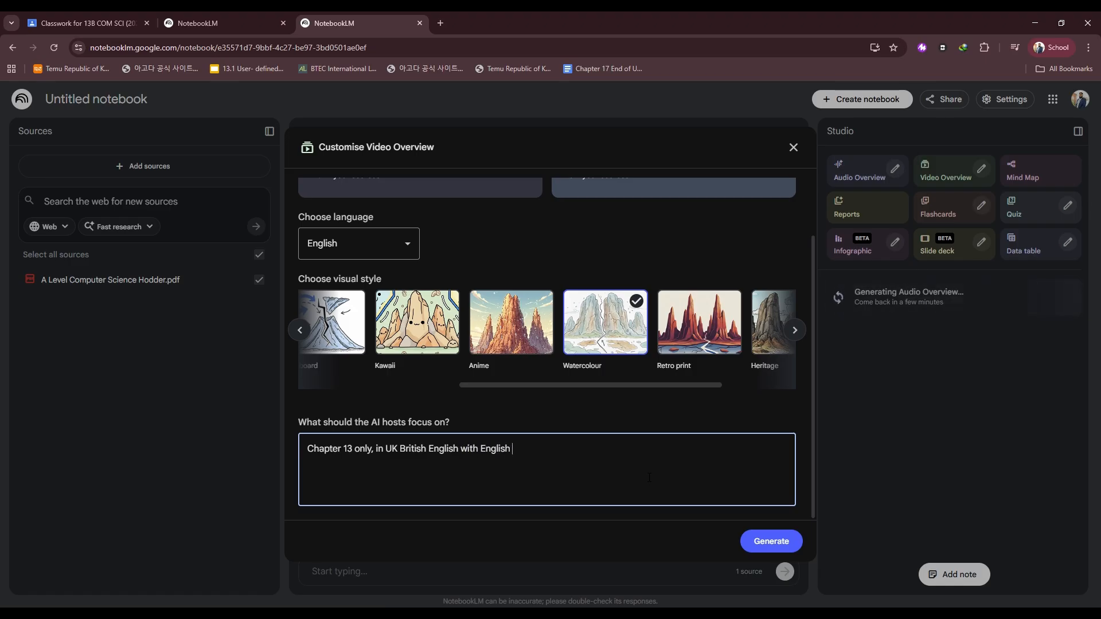
pyautogui.write('accents. ')
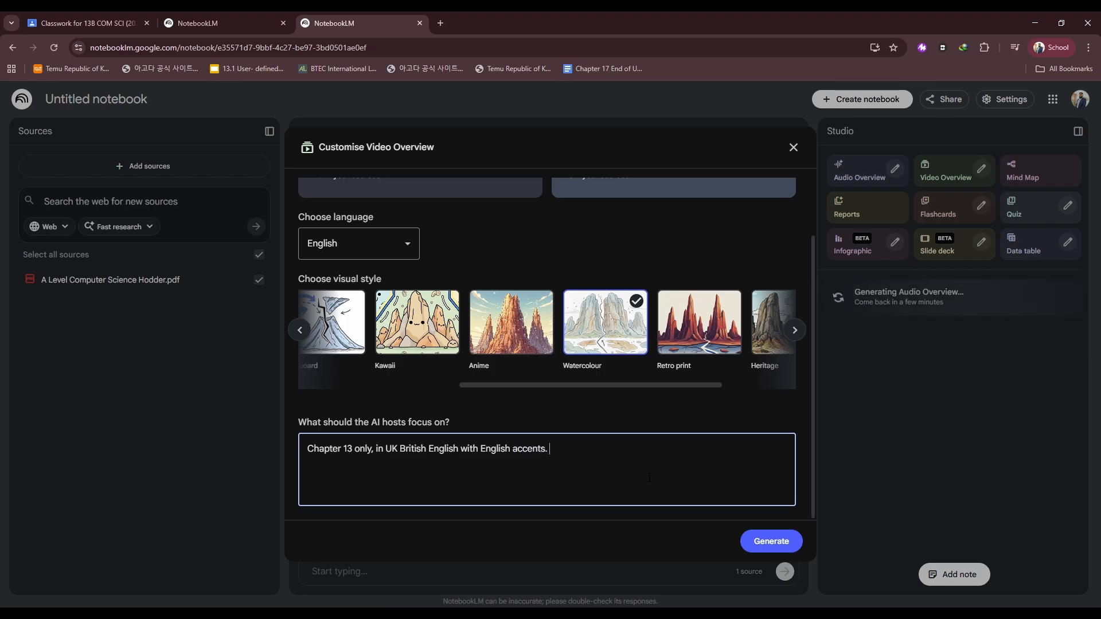
pyautogui.write('Exaplin')
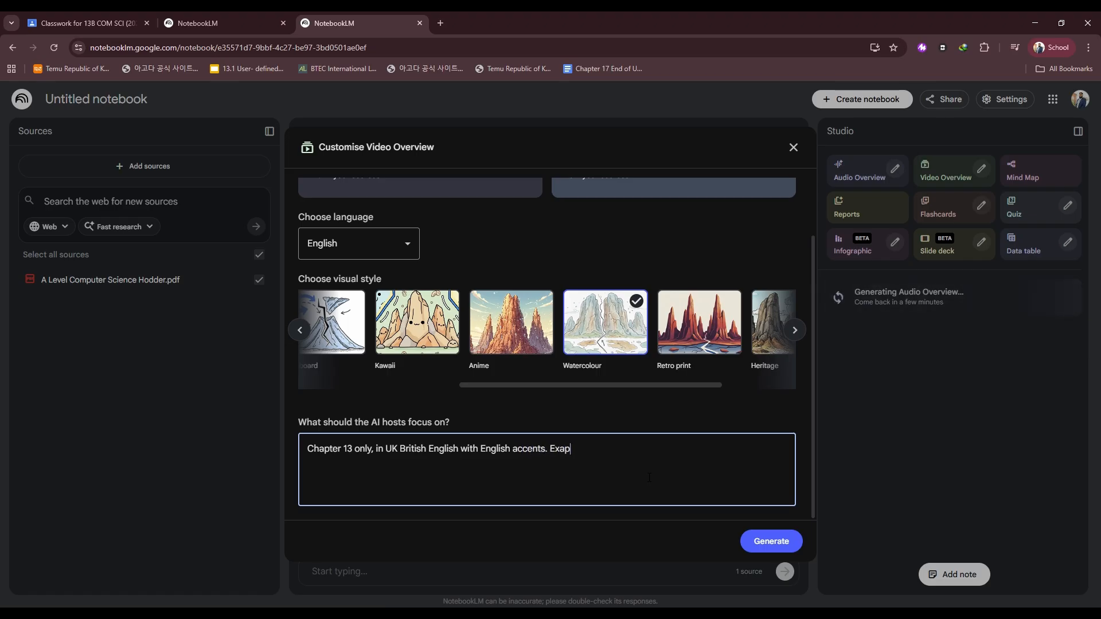
# Add instructions to explain content with examples A level (aged 17-18) students relate to, simple yet detailed, then generate the Video Overview.
pyautogui.press('BackSpace')
pyautogui.press('BackSpace')
pyautogui.press('BackSpace')
pyautogui.press('BackSpace')
pyautogui.press('BackSpace')
pyautogui.write('plain content with e')
pyautogui.write('xamples that a level (students')
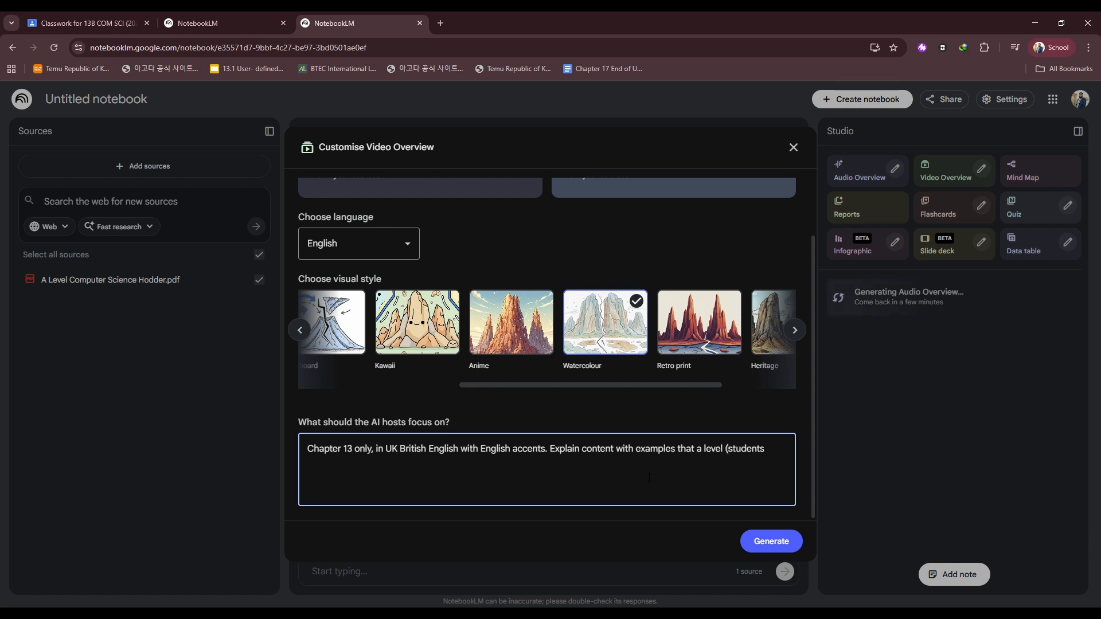
pyautogui.write('aged 17')
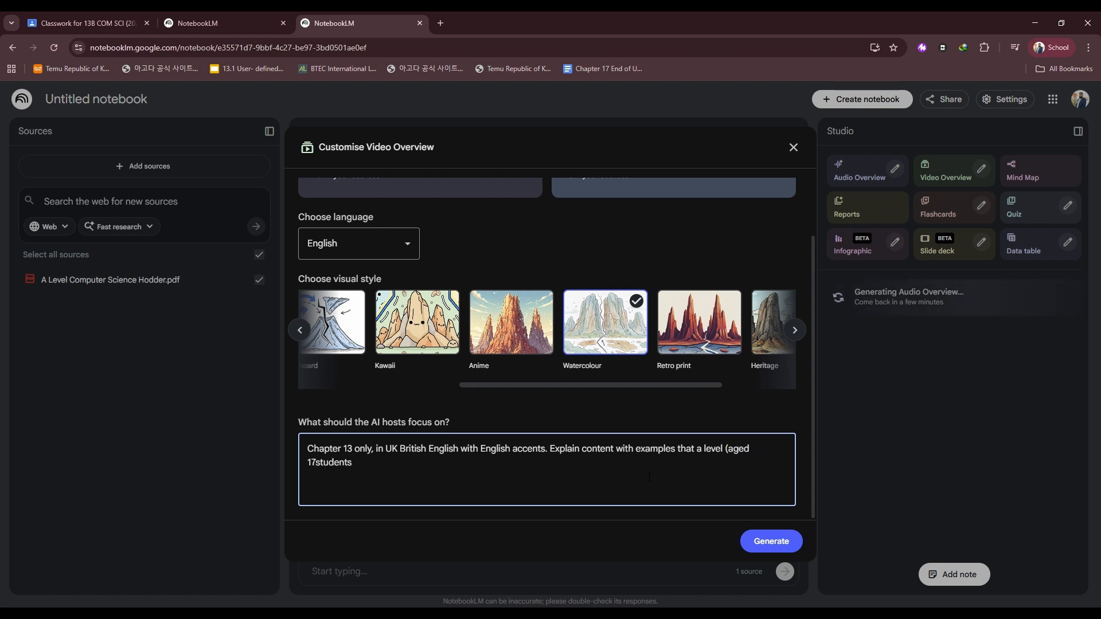
pyautogui.write('-18)')
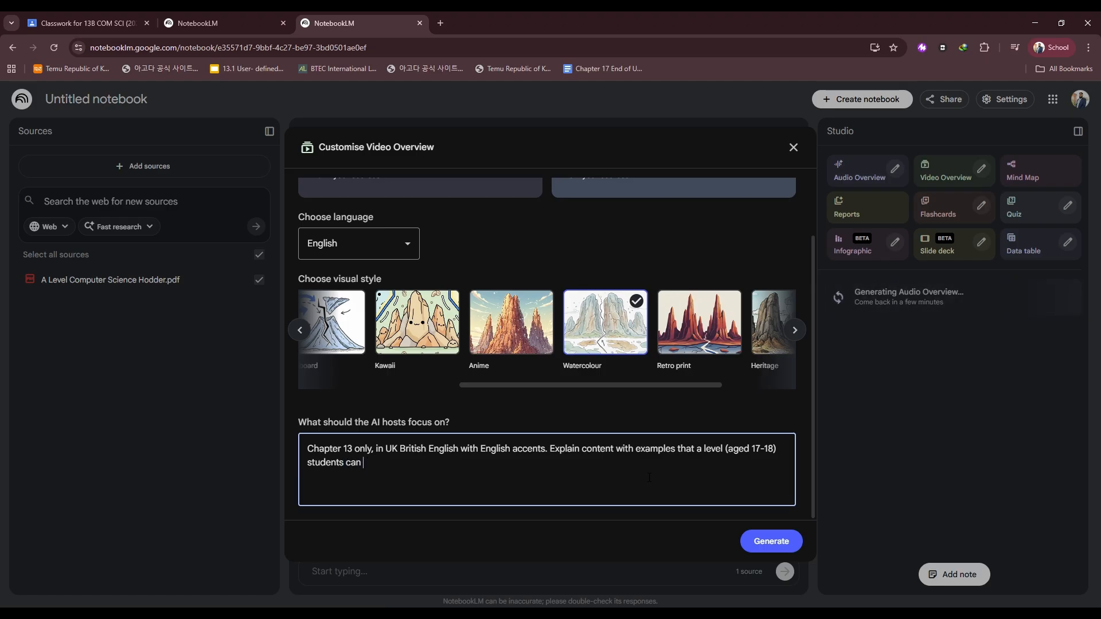
pyautogui.write('to. Ensure content is simpl')
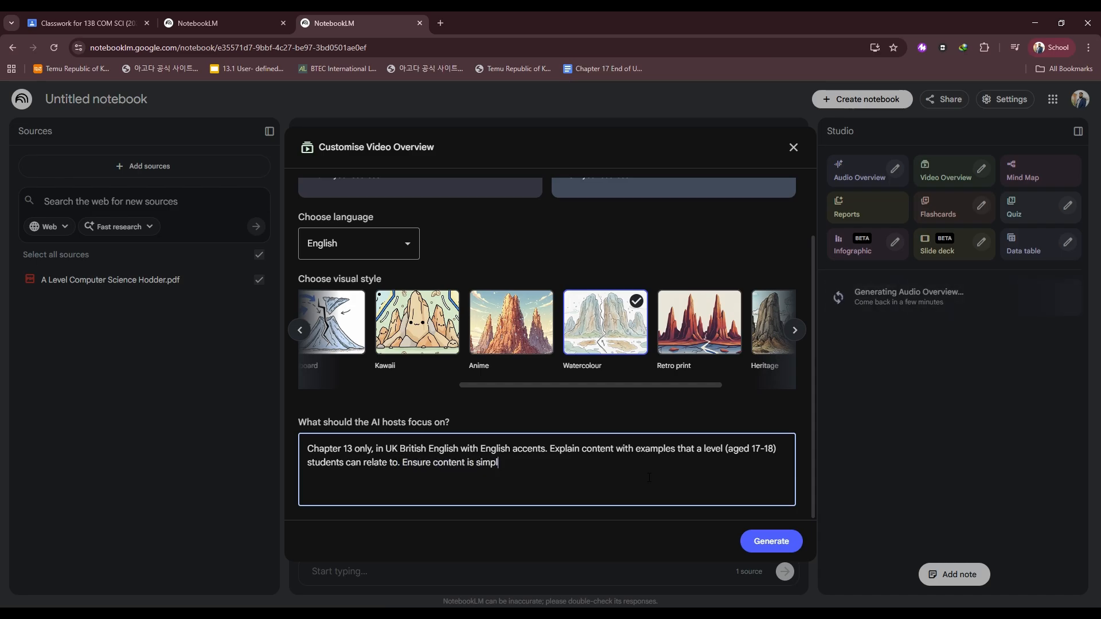
pyautogui.write('enough for weaker students to understand but also go into en')
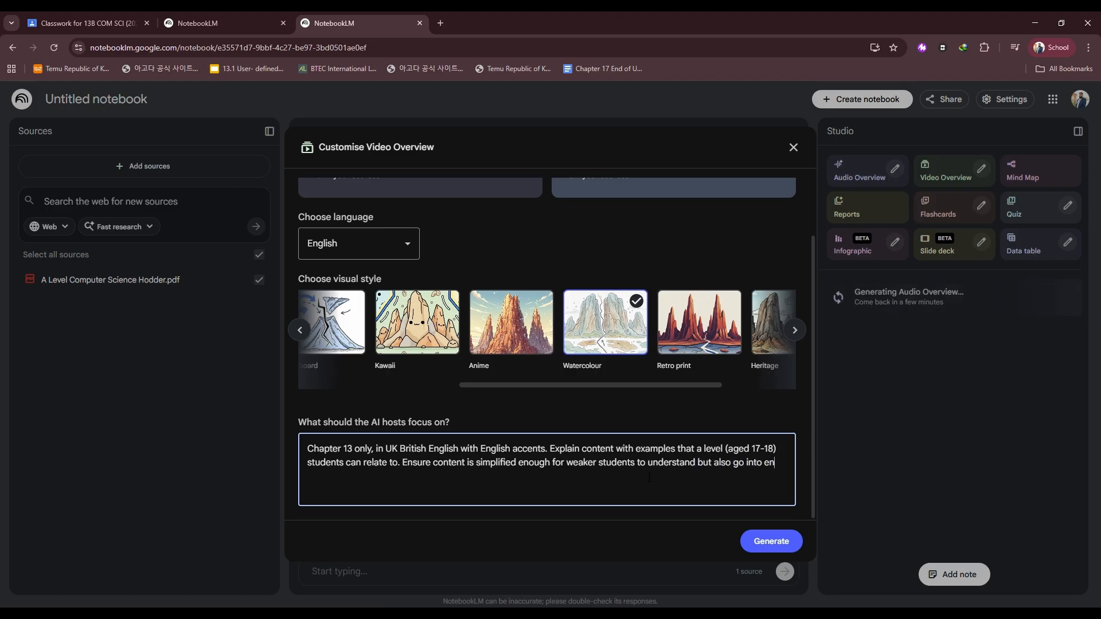
pyautogui.write('ough detail to add depth of u')
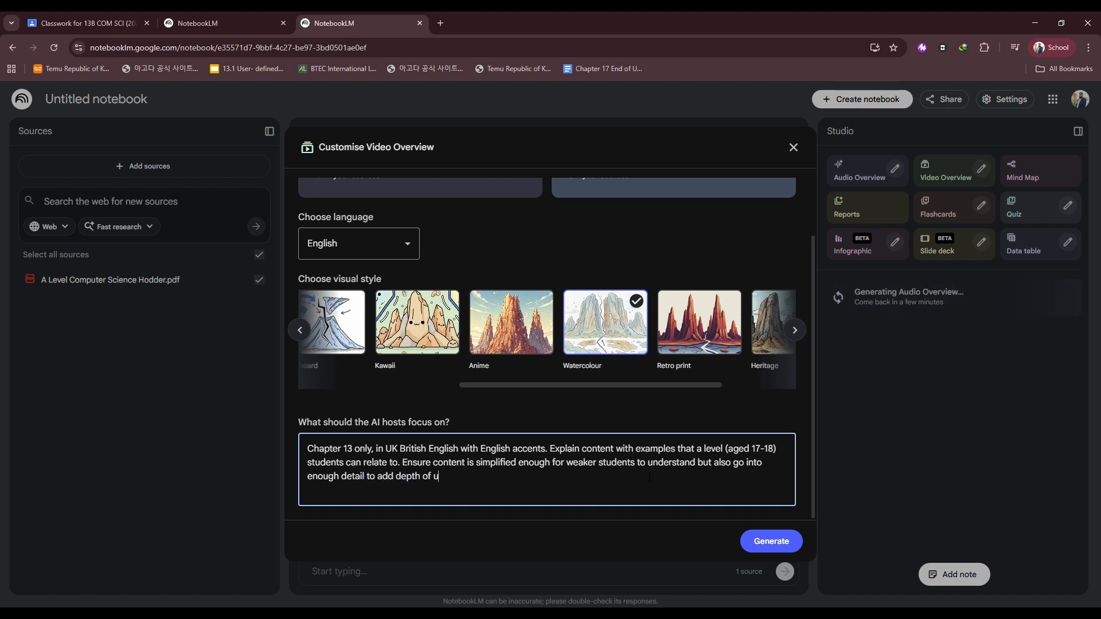
pyautogui.write('rstanding')
pyautogui.click(765, 541)
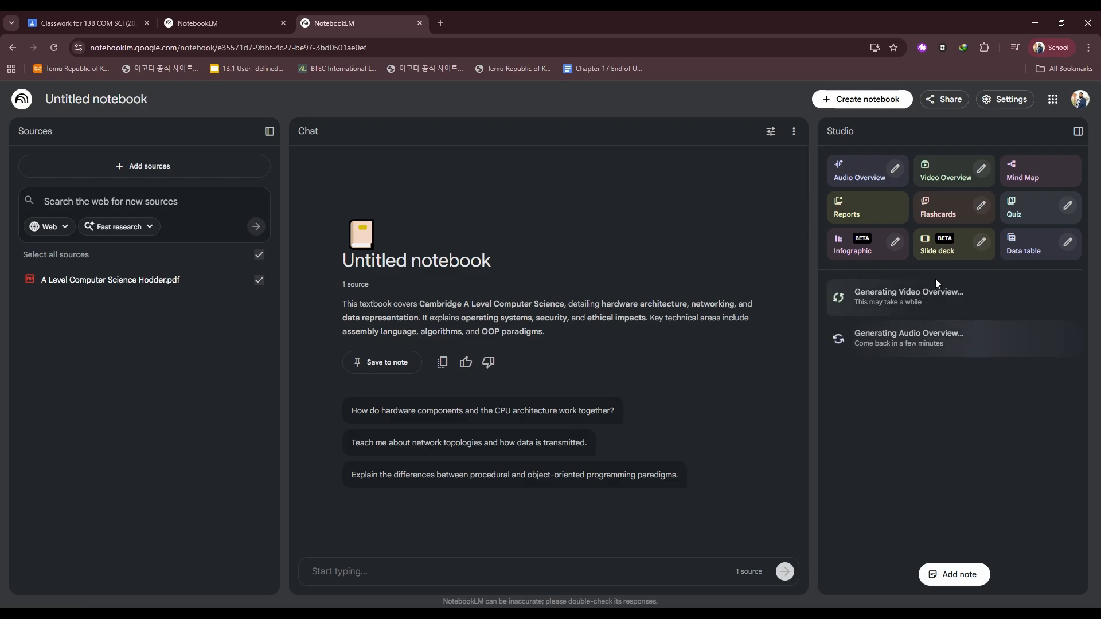
# Generate a Mind Map of the textbook source, dismissing the report creator opened by mistake.
pyautogui.click(1037, 173)
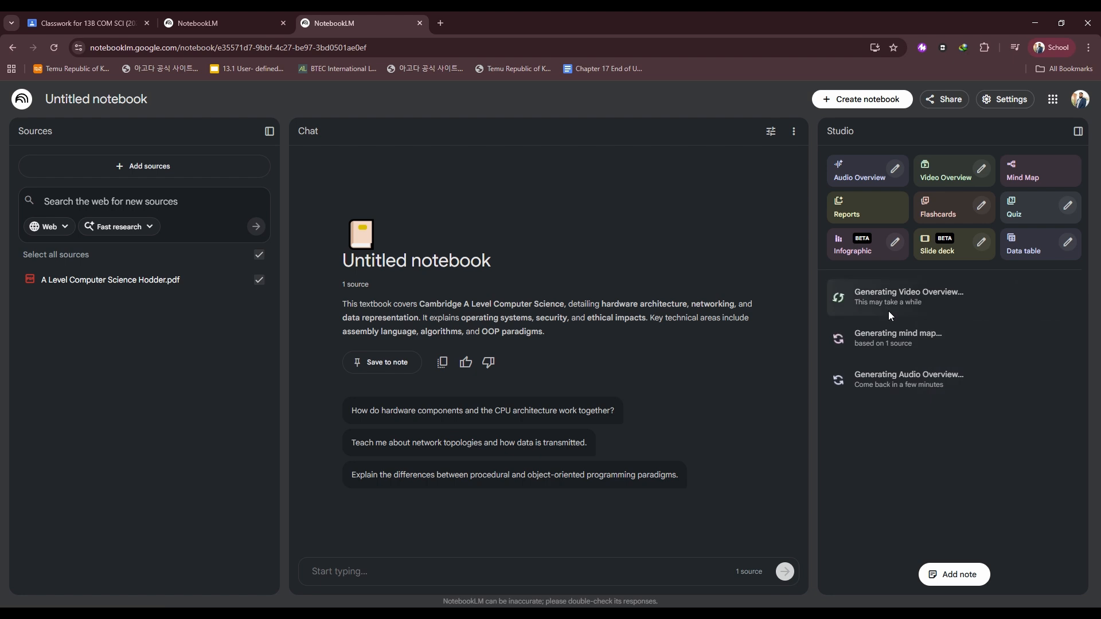
pyautogui.click(849, 205)
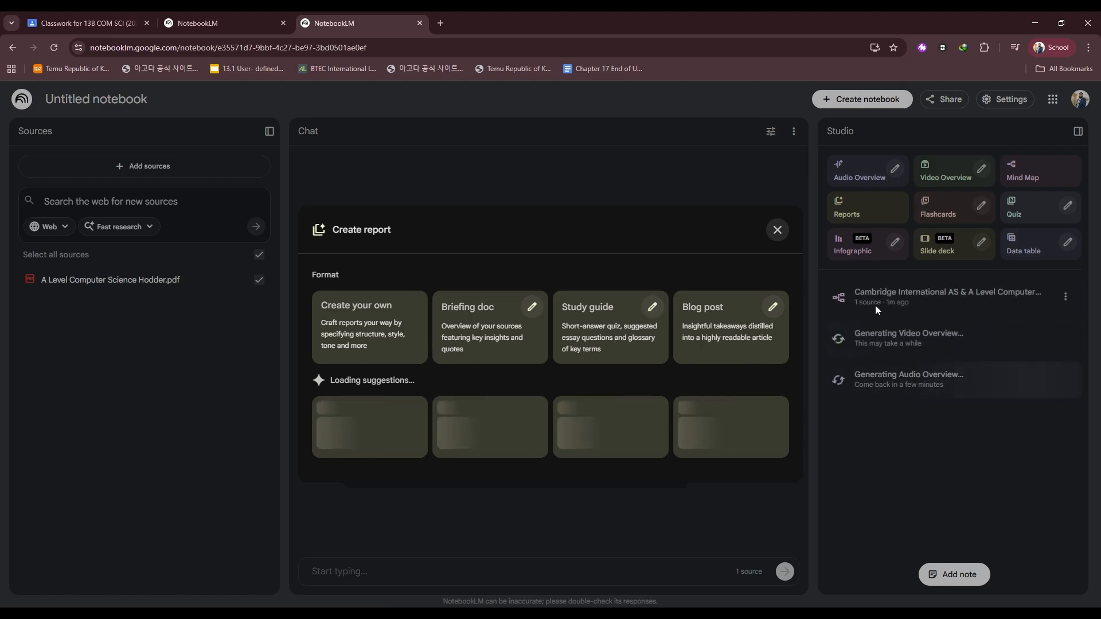
pyautogui.click(777, 230)
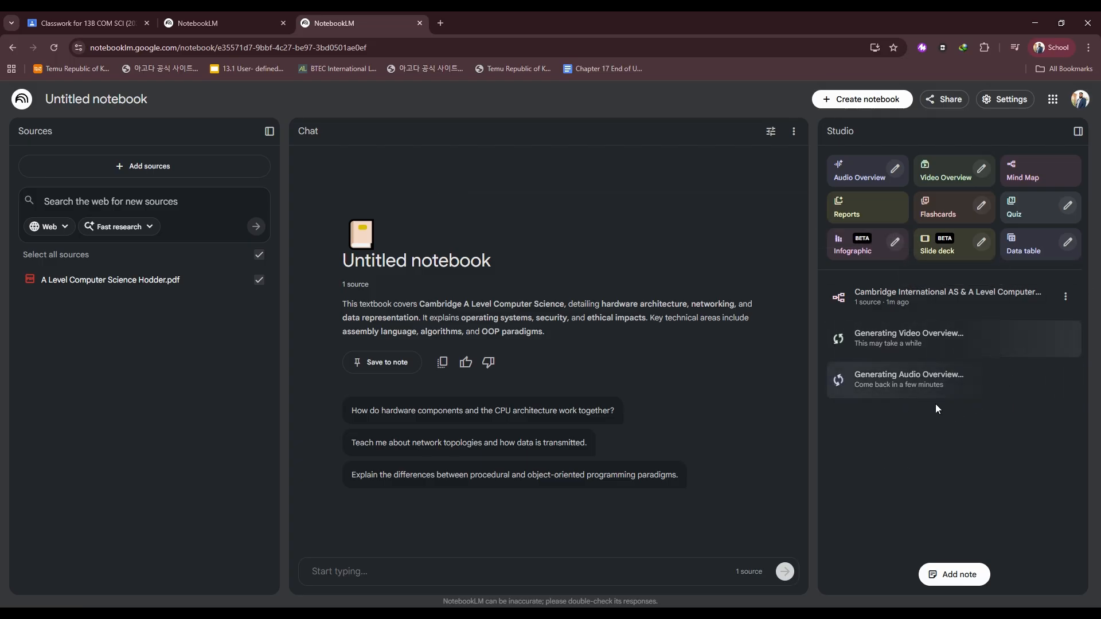
# In the other notebook, open the Cambridge Advanced Computer Science Syllabus Taxonomy mind map and query its Information Representation and Multimedia topic.
pyautogui.click(230, 26)
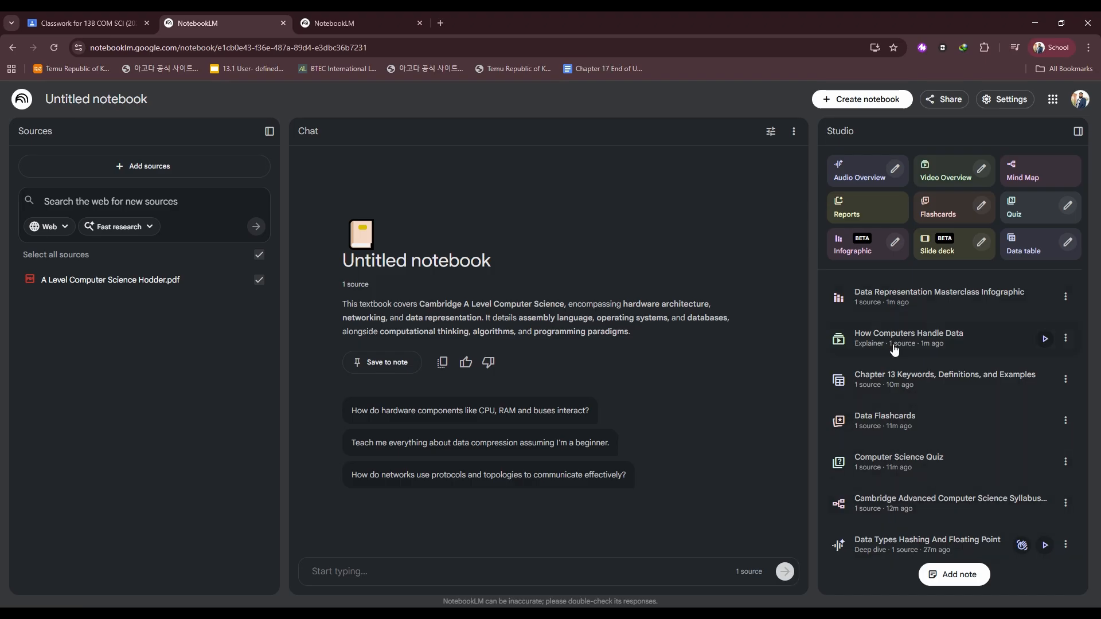
pyautogui.click(899, 502)
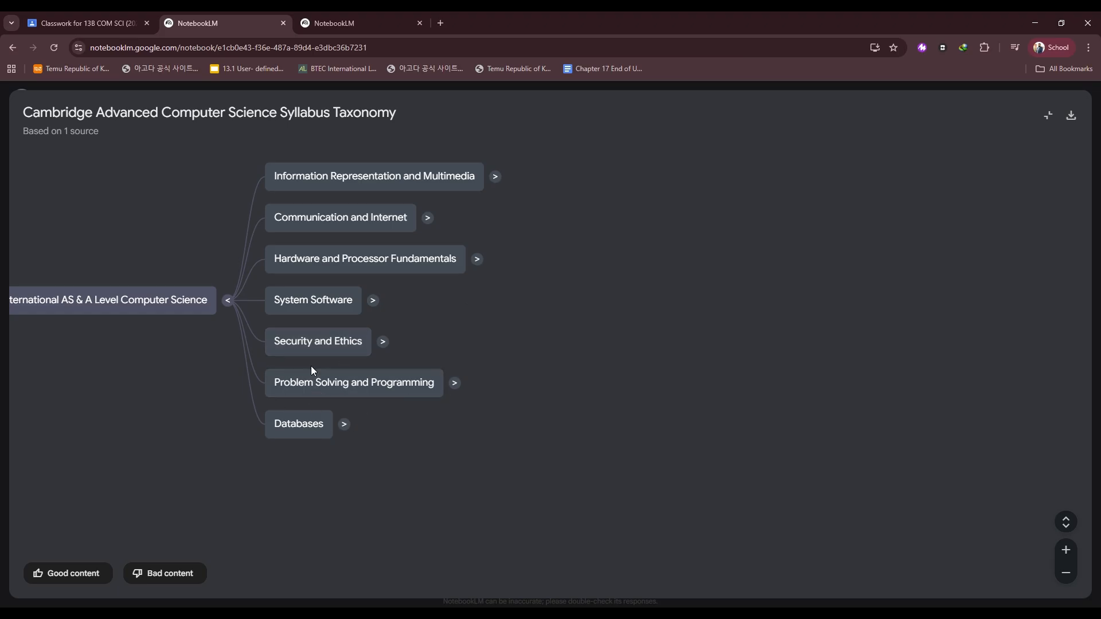
pyautogui.click(351, 178)
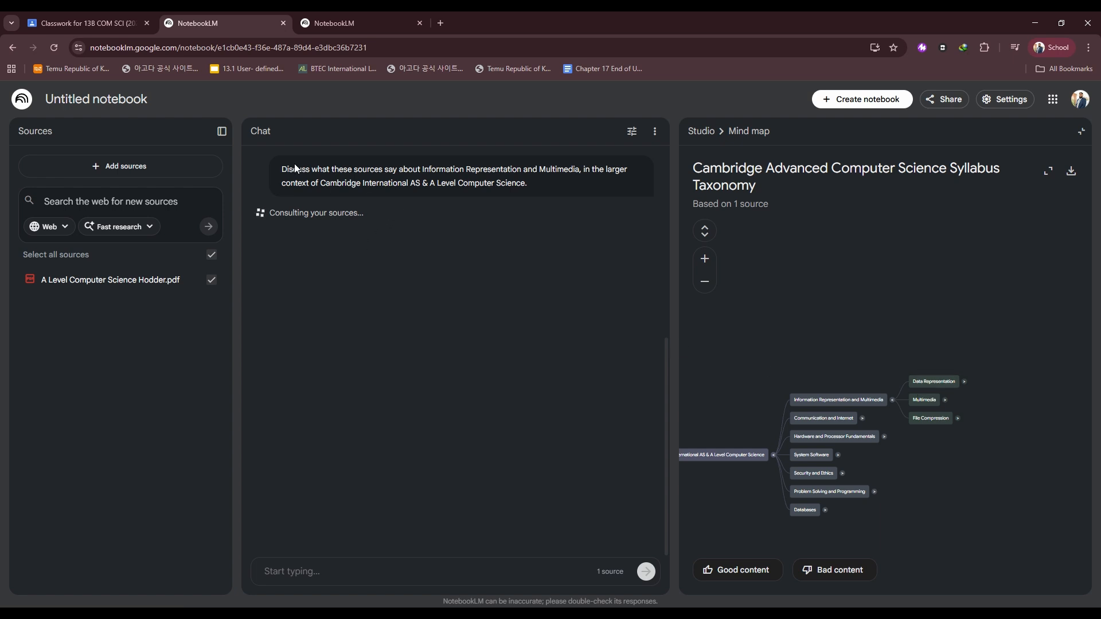
# Expand the Data Representation, Multimedia, File Compression and Communication and Internet branches of the mind map.
pyautogui.click(965, 381)
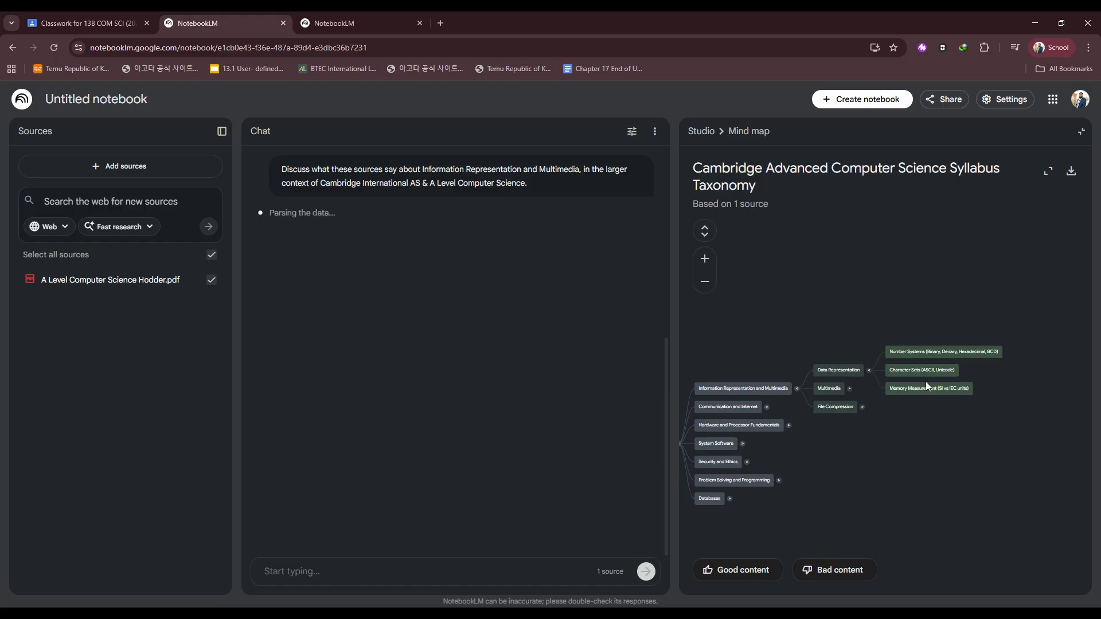
pyautogui.click(849, 388)
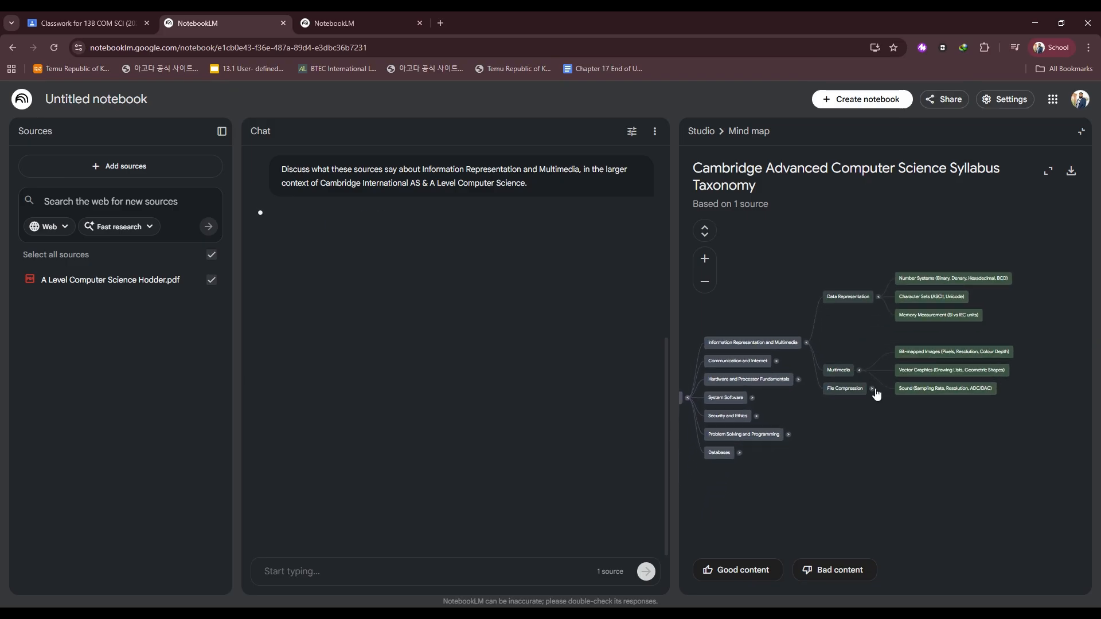
pyautogui.click(871, 388)
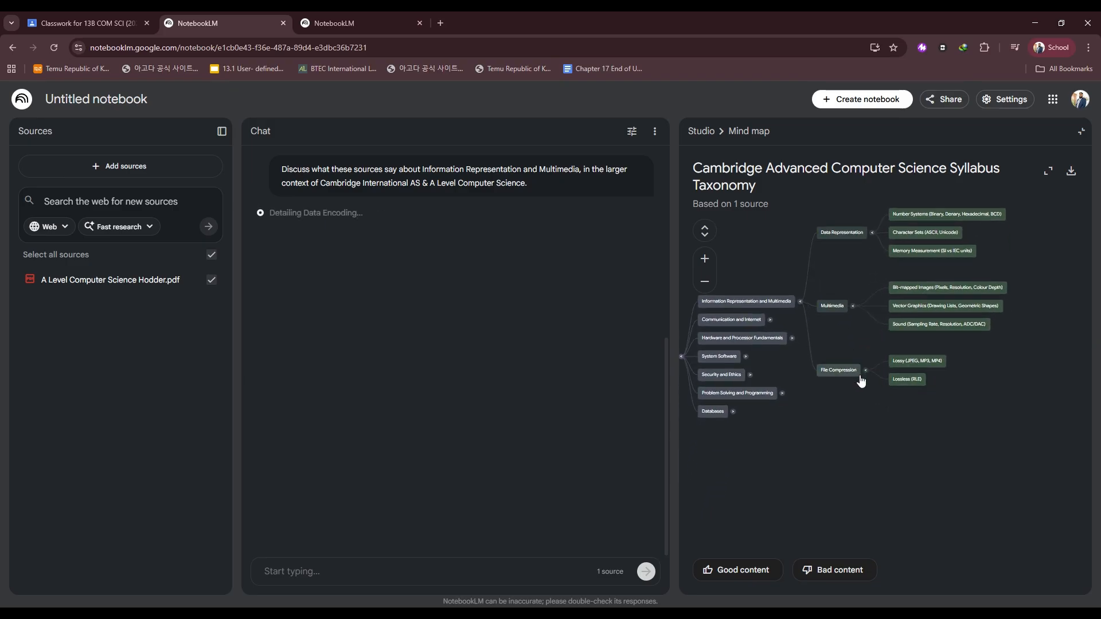
pyautogui.click(770, 320)
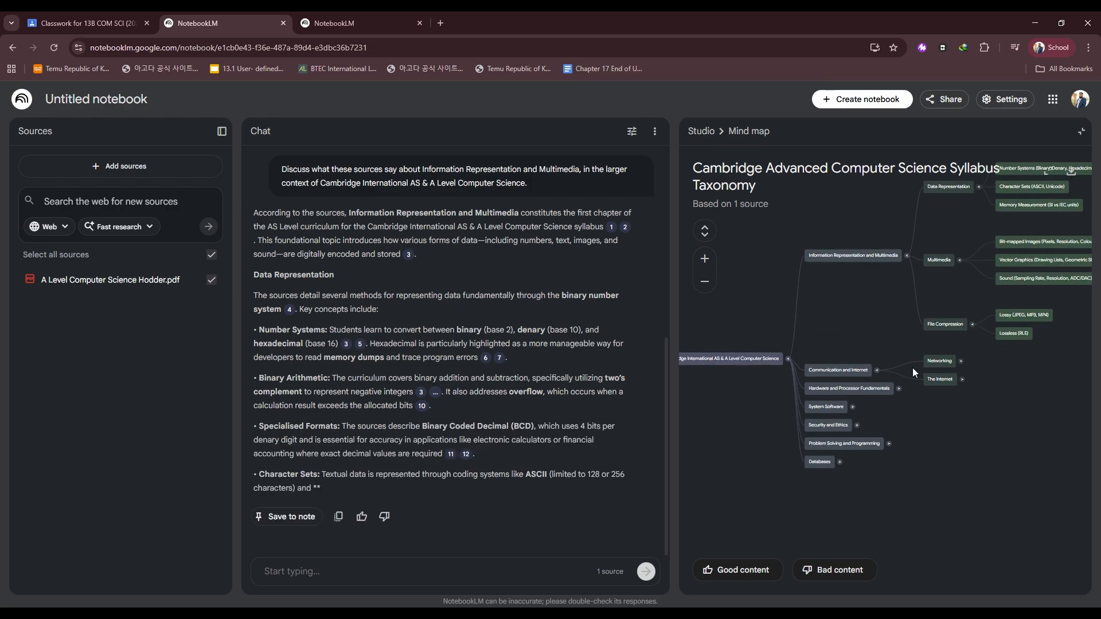
# Read through the chat's explanation of Information Representation and Multimedia.
pyautogui.scroll(-8, 412, 350)
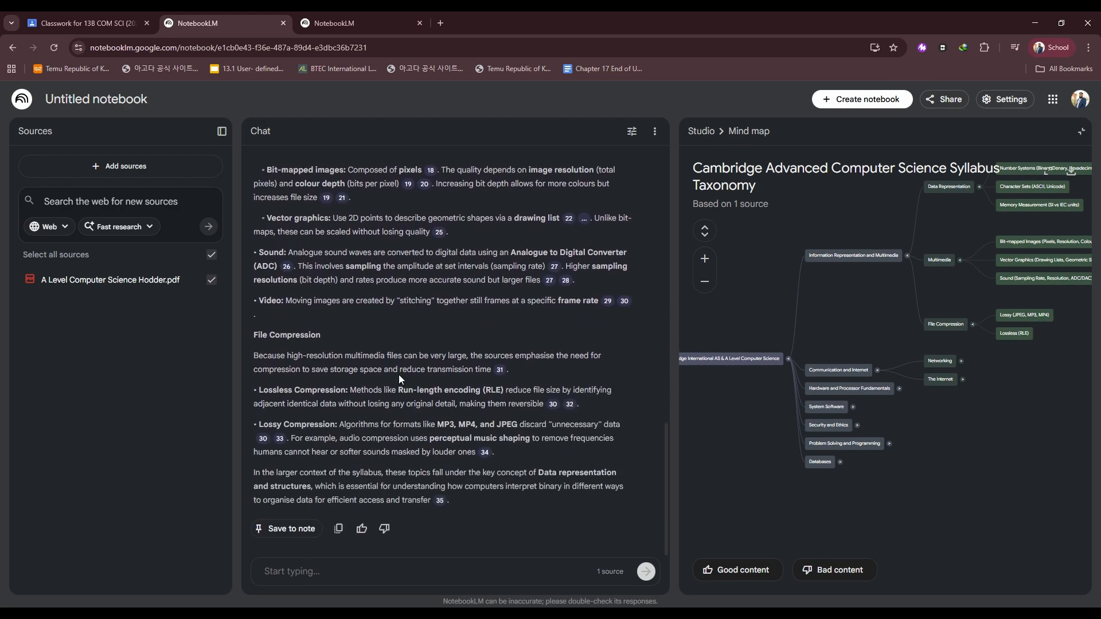
pyautogui.scroll(15, 398, 373)
pyautogui.scroll(-10, 418, 315)
pyautogui.scroll(-5, 428, 319)
pyautogui.scroll(3, 980, 396)
# Query the mind map's Number Systems node, read the chat's answer, and close the mind map view.
pyautogui.moveTo(1020, 359); pyautogui.dragTo(839, 484)
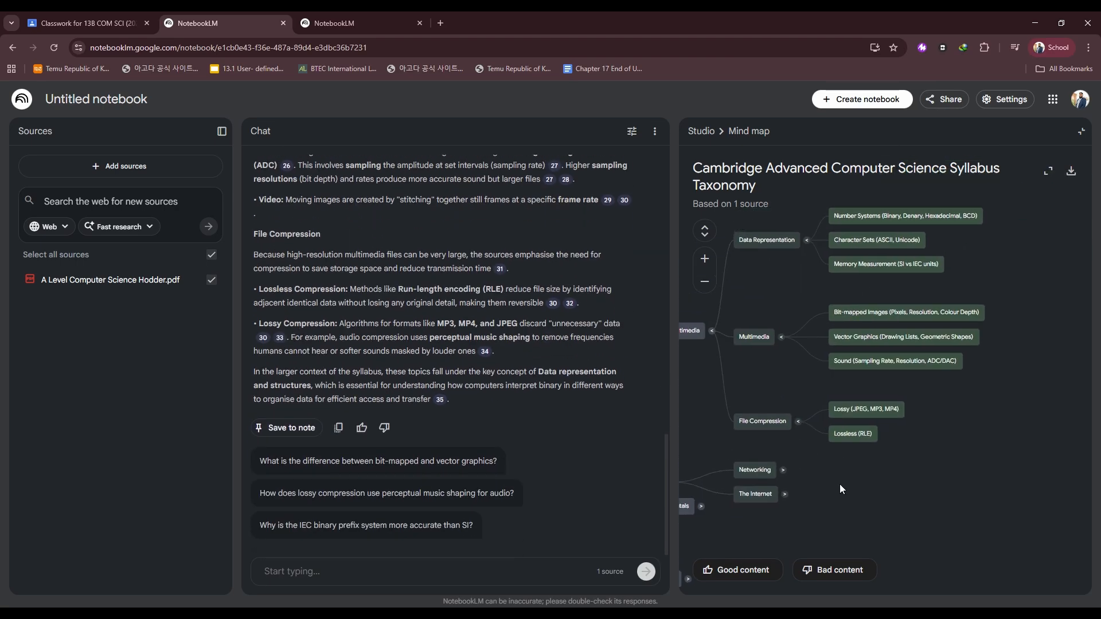
pyautogui.click(898, 221)
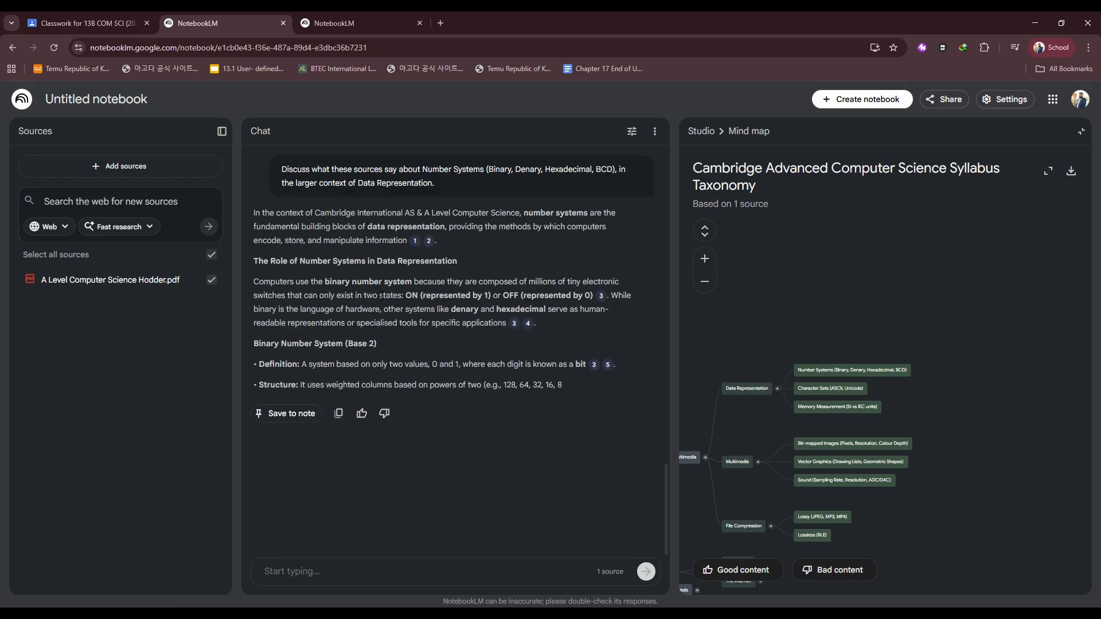
pyautogui.scroll(-4, 405, 276)
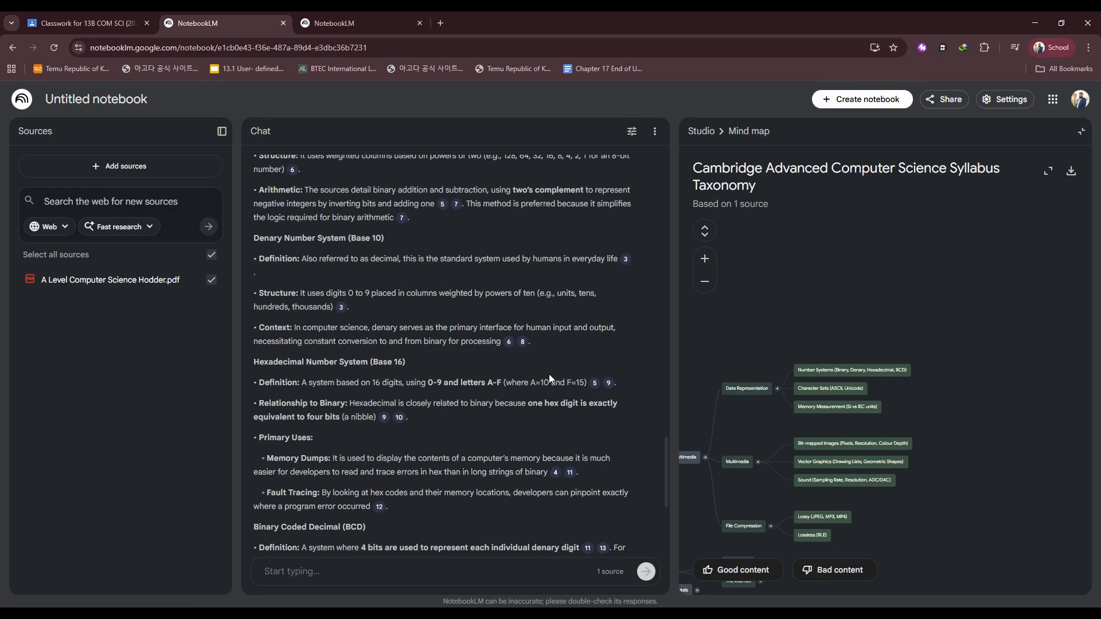
pyautogui.scroll(-4, 548, 373)
pyautogui.scroll(-1, 548, 374)
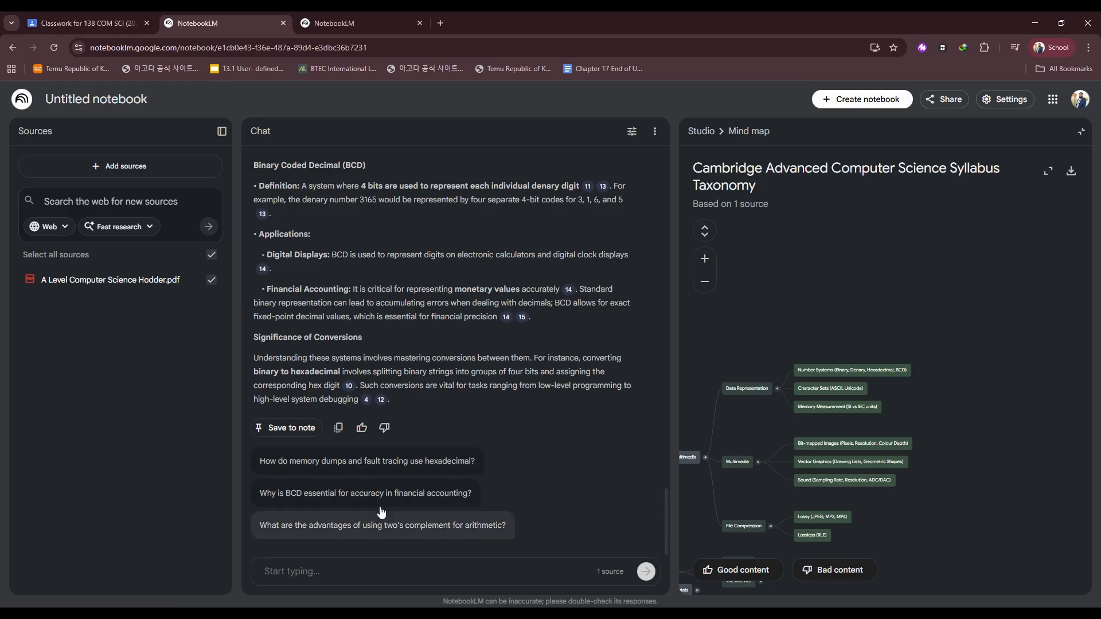
pyautogui.scroll(15, 475, 339)
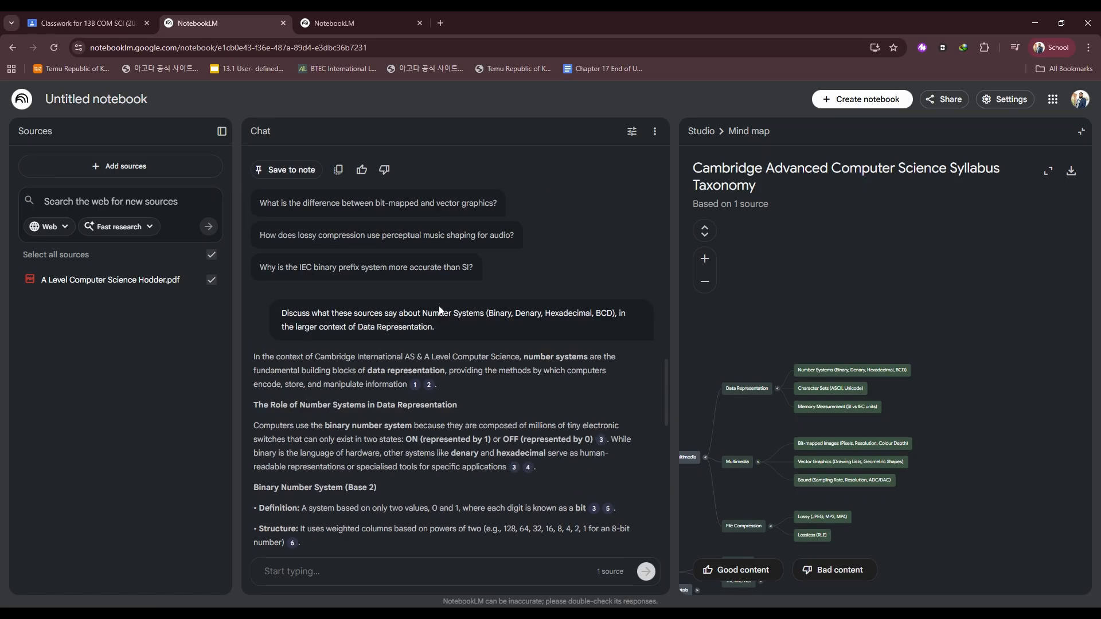
pyautogui.scroll(10, 445, 311)
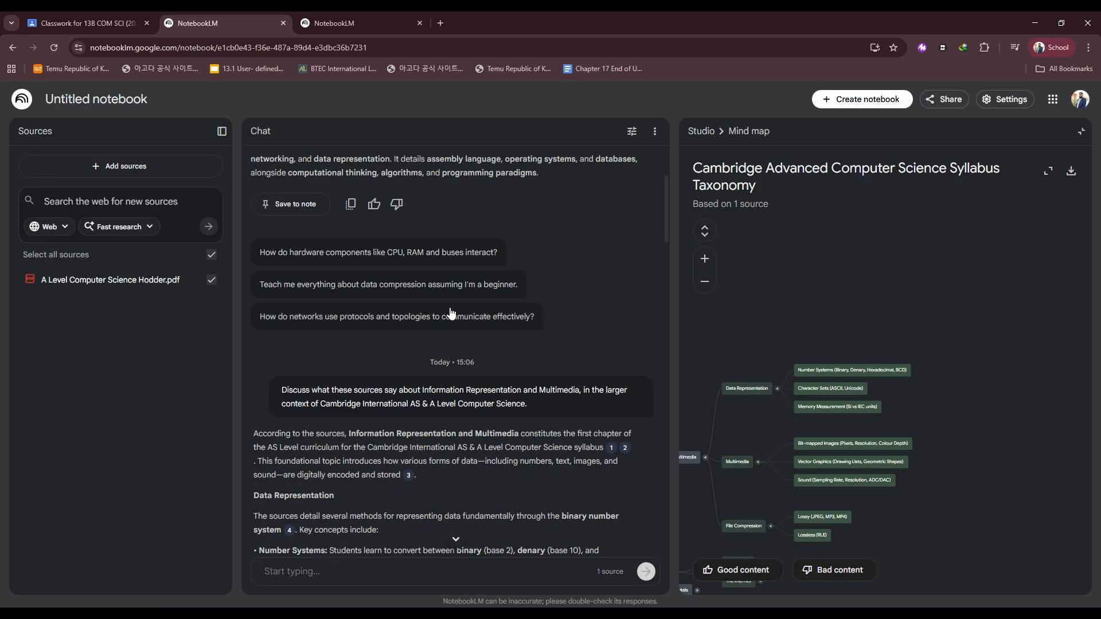
pyautogui.click(1088, 133)
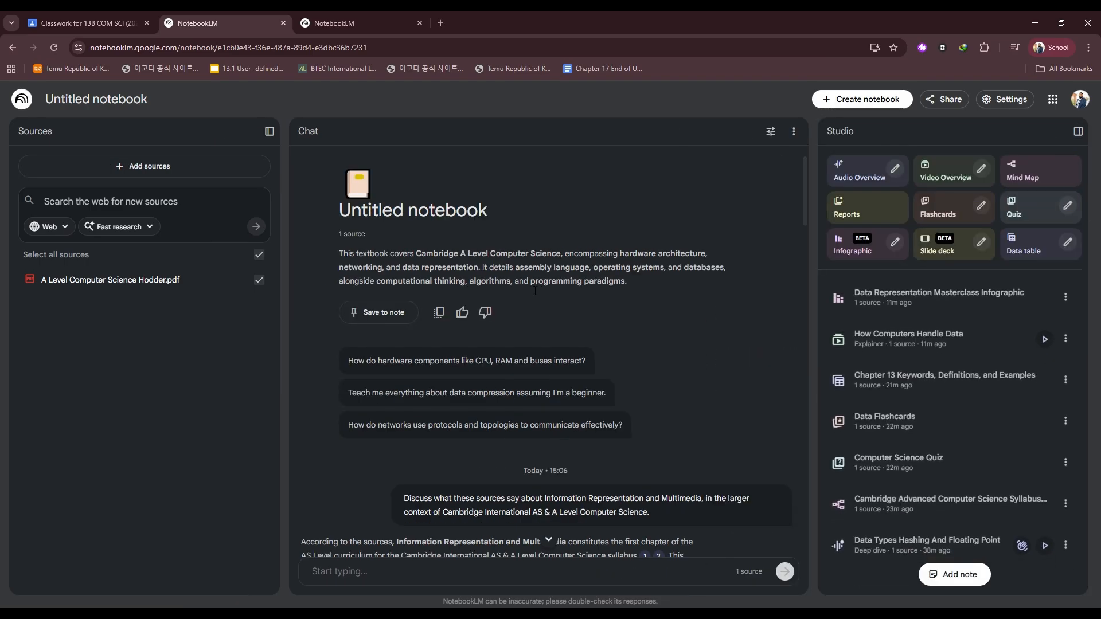
# Scroll through the chat's answer about Number Systems and back to the top of the chat.
pyautogui.scroll(-5, 550, 434)
pyautogui.scroll(-20, 549, 434)
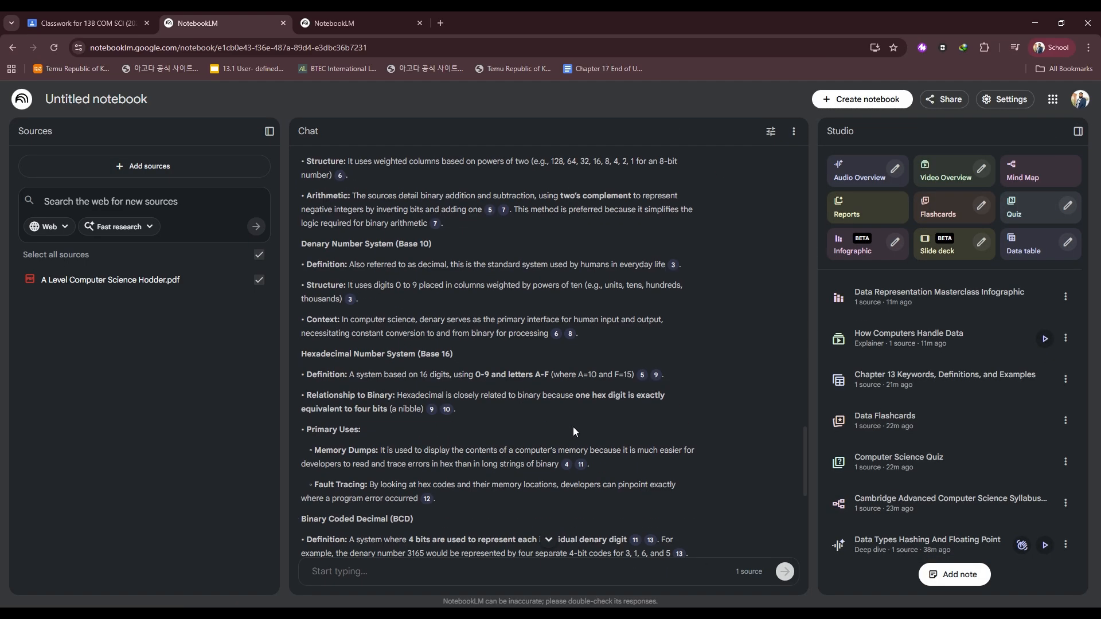
pyautogui.scroll(20, 573, 426)
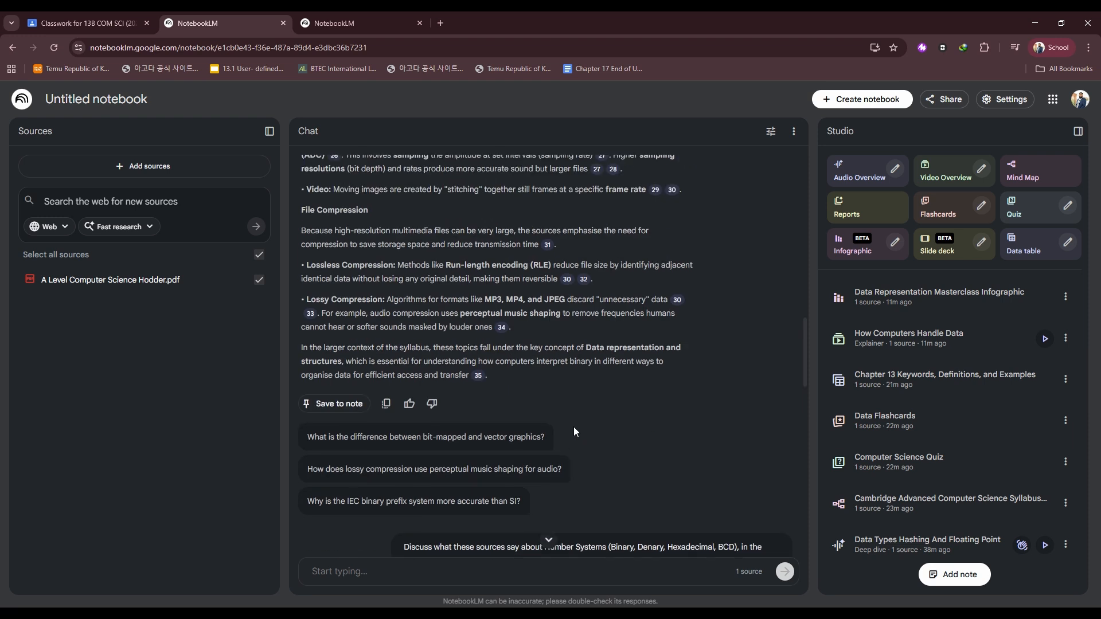
pyautogui.scroll(4, 576, 425)
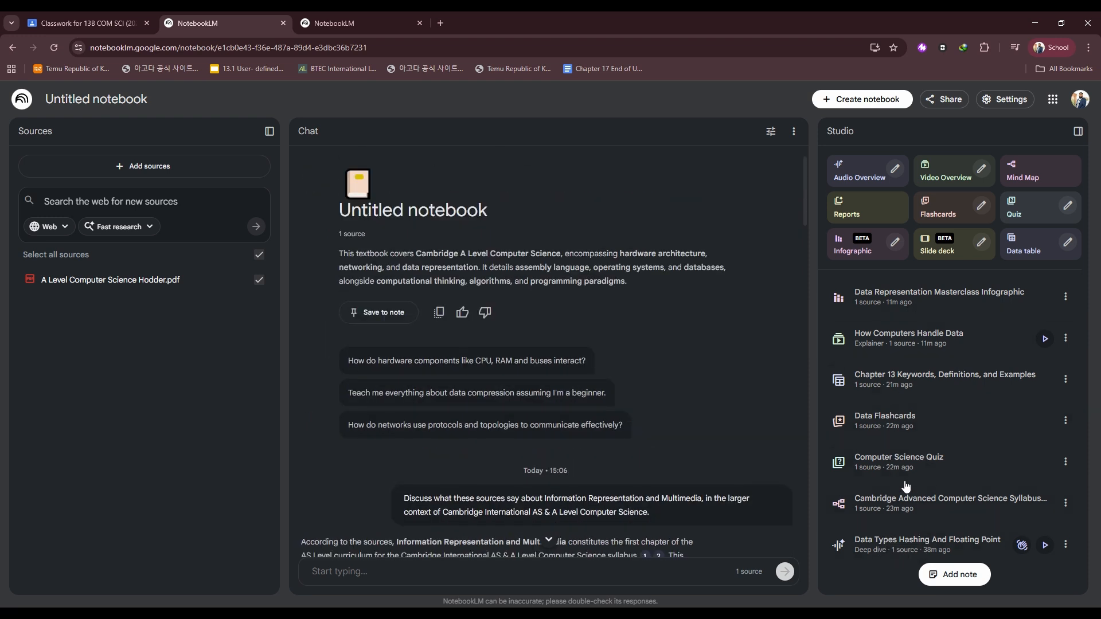
# Play the Data Types Hashing And Floating Point audio overview, skip ahead in it, and pause playback.
pyautogui.click(1045, 546)
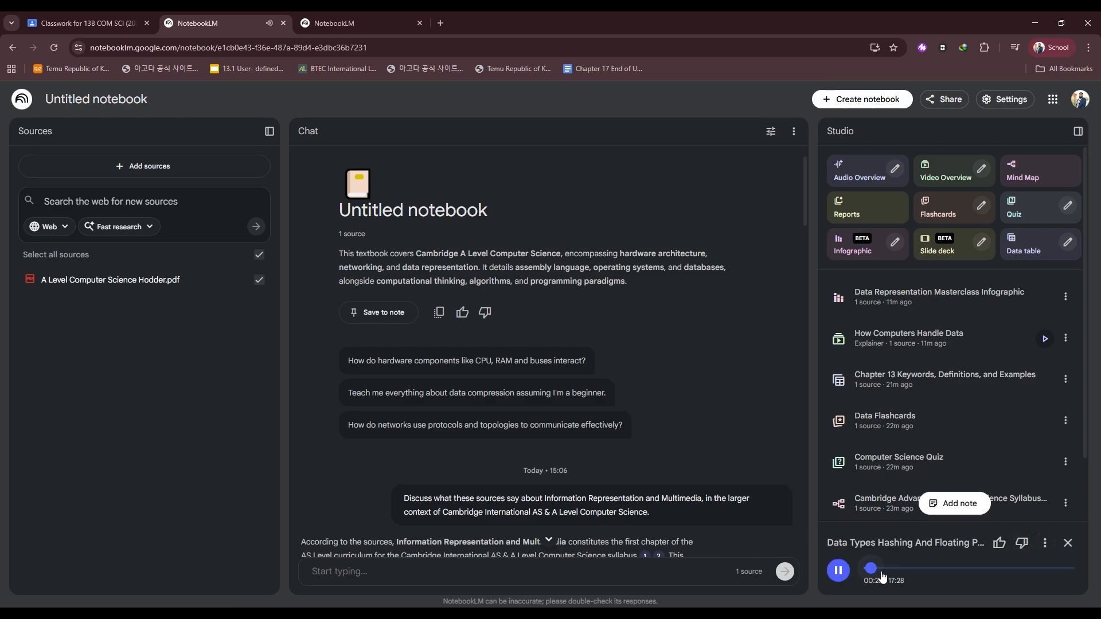
pyautogui.moveTo(881, 574); pyautogui.dragTo(892, 576)
pyautogui.click(848, 579)
pyautogui.scroll(-2, 912, 479)
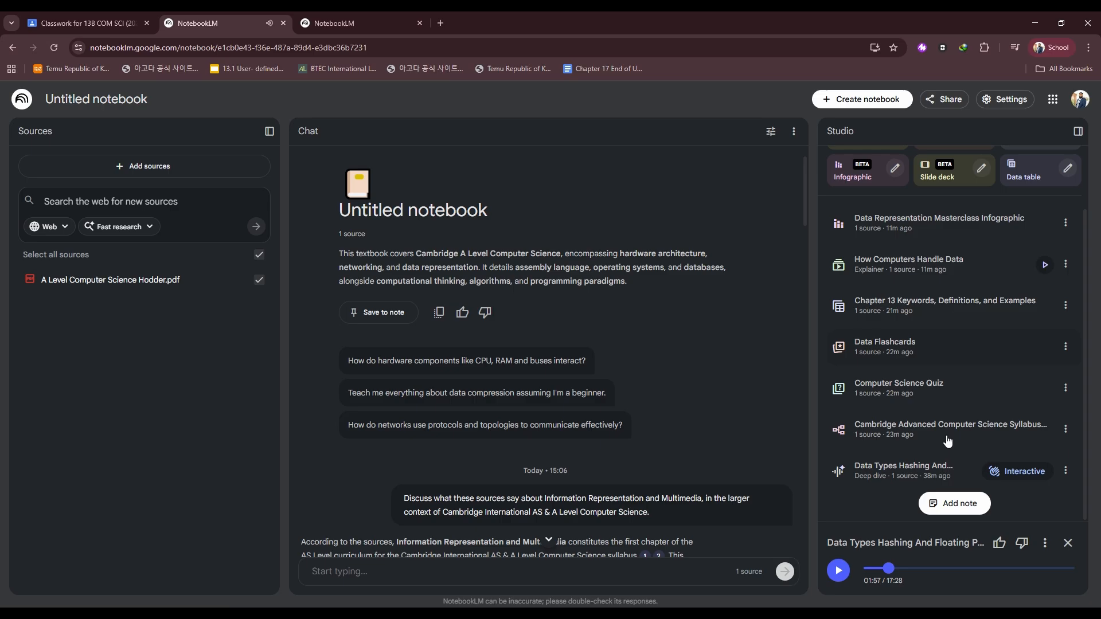
# Open the Data Types Hashing And Floating Point deep dive in Interactive mode, play and pause it, and close it.
pyautogui.click(1004, 471)
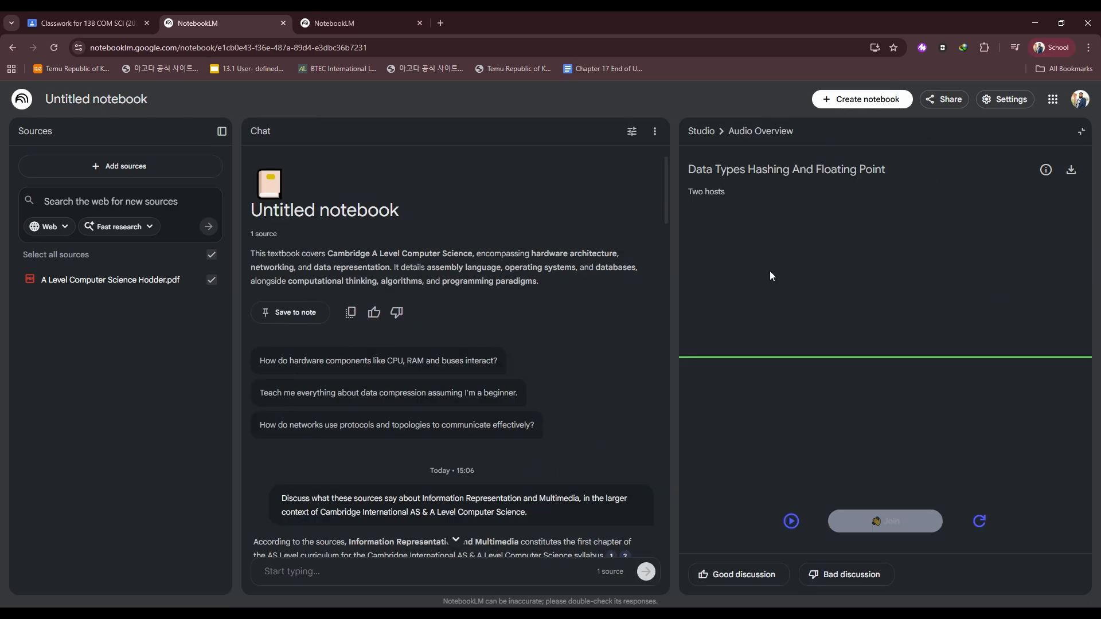
pyautogui.click(792, 521)
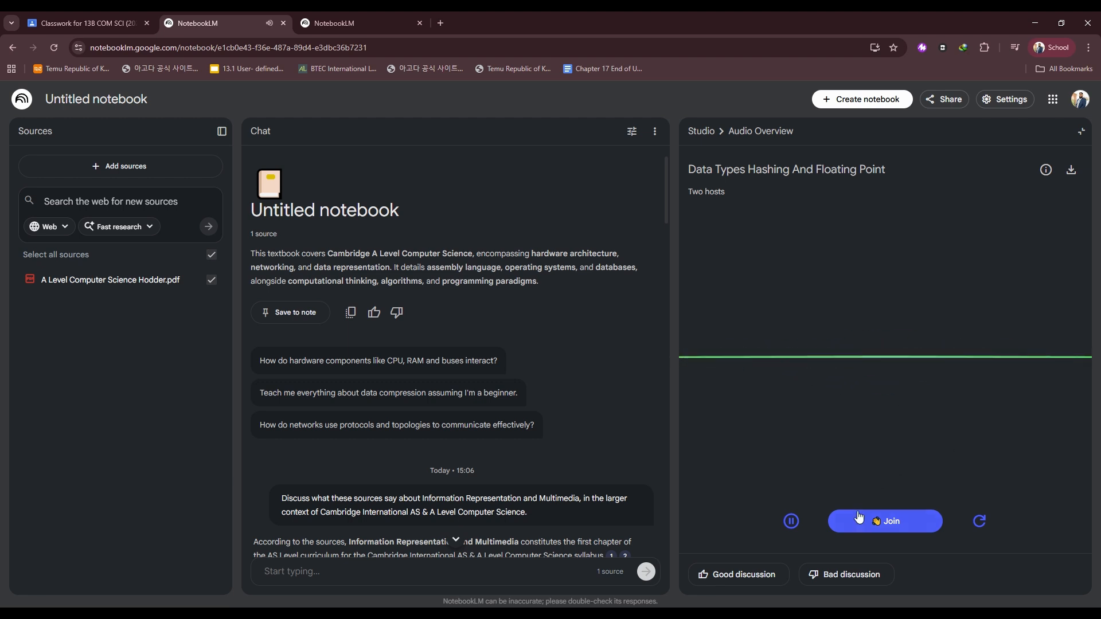
pyautogui.click(797, 532)
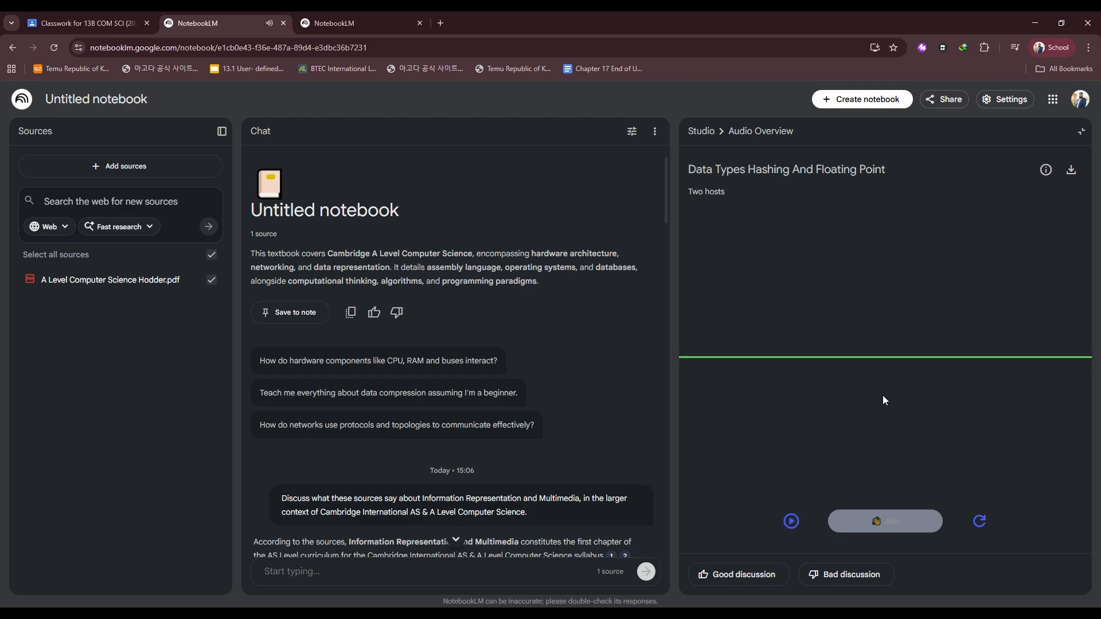
pyautogui.click(791, 522)
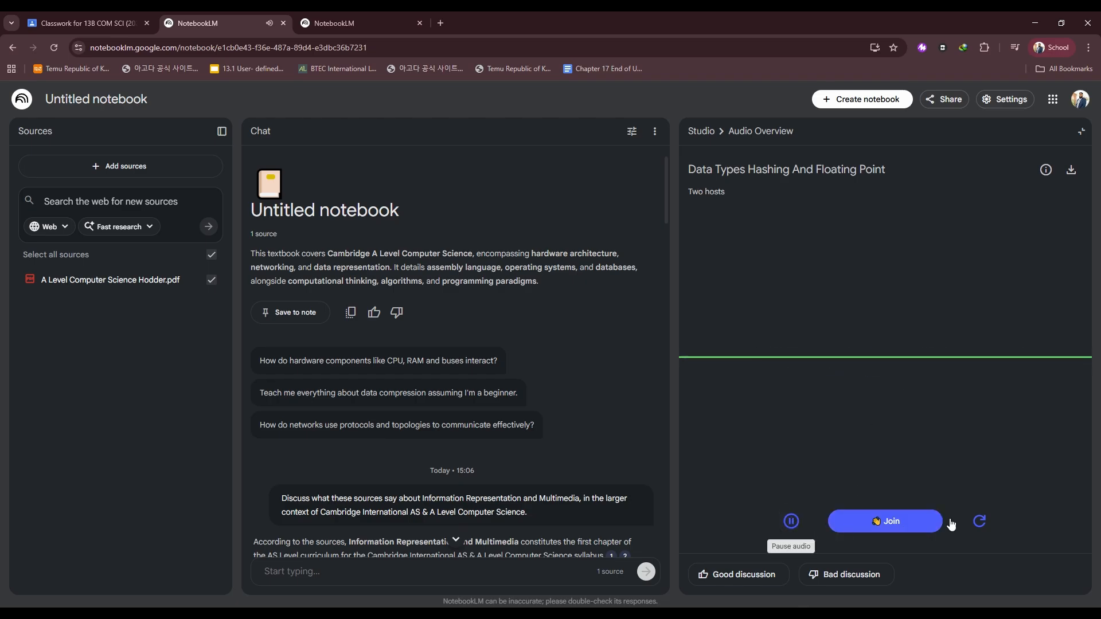
pyautogui.click(792, 521)
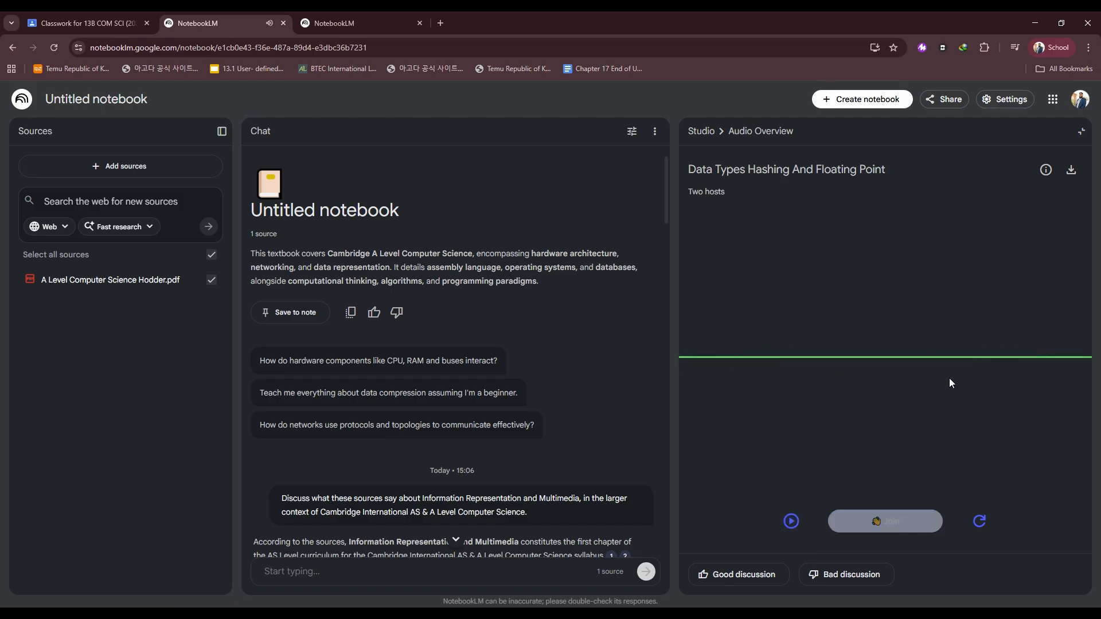
pyautogui.click(790, 523)
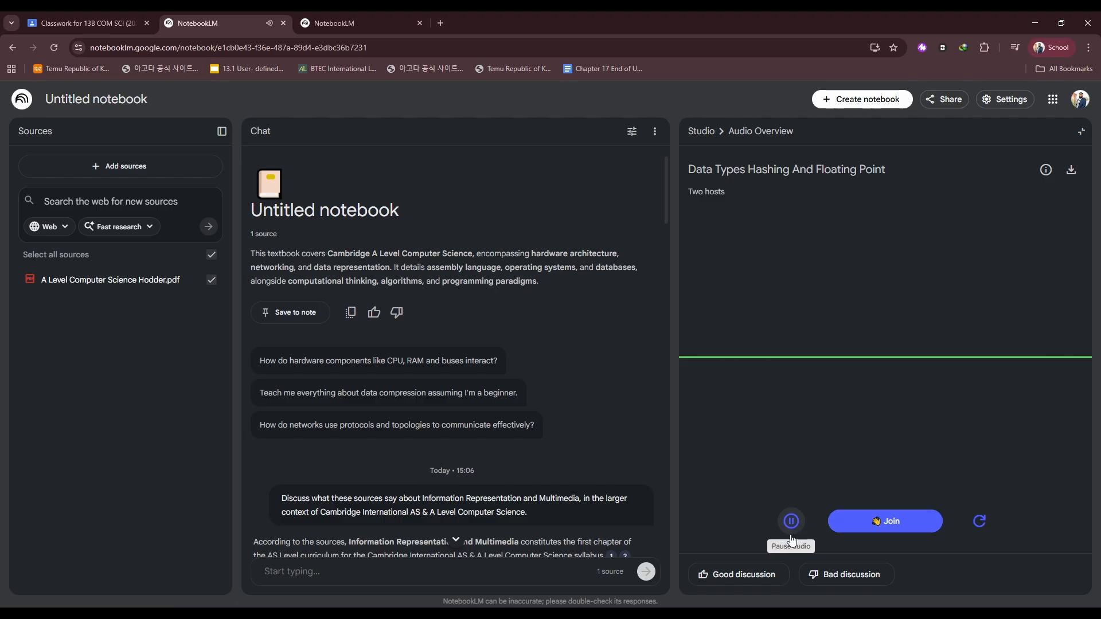
pyautogui.click(885, 519)
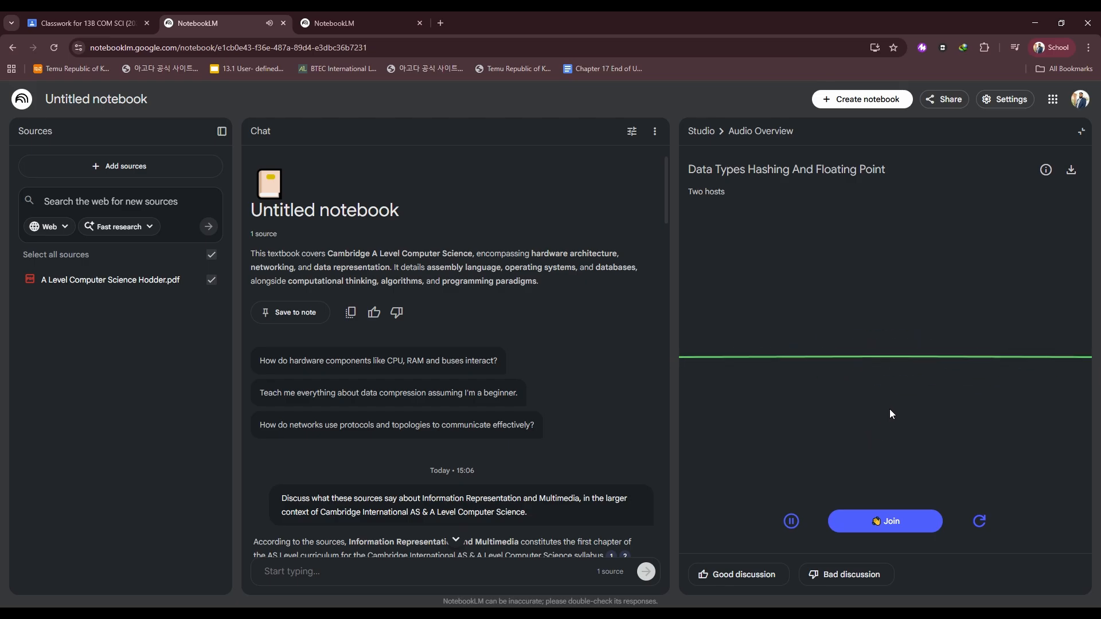
pyautogui.click(800, 522)
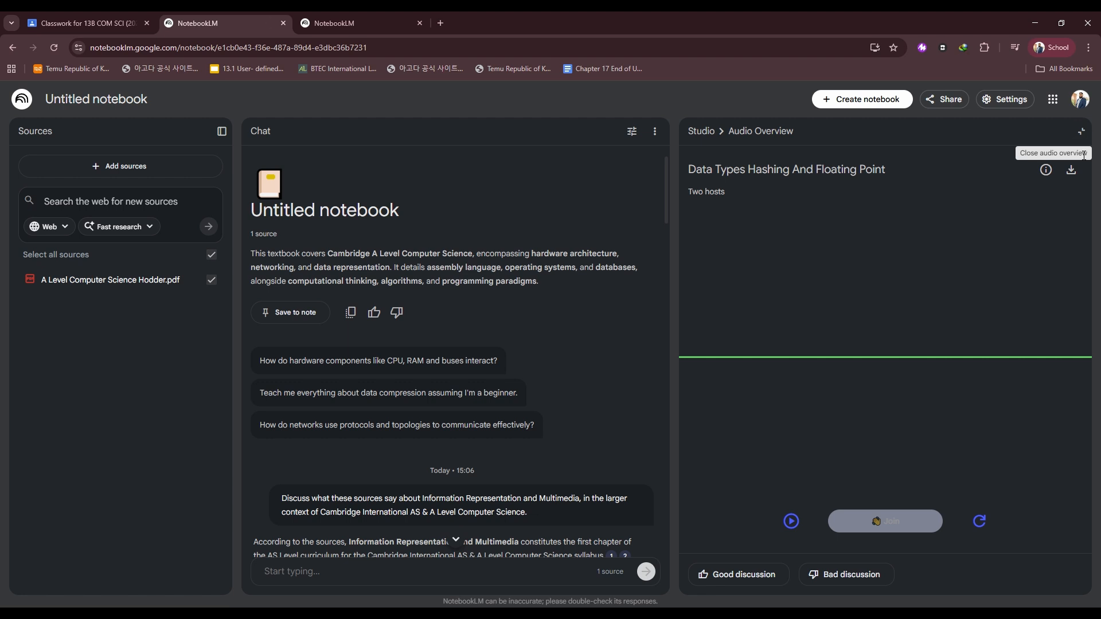
pyautogui.click(1081, 131)
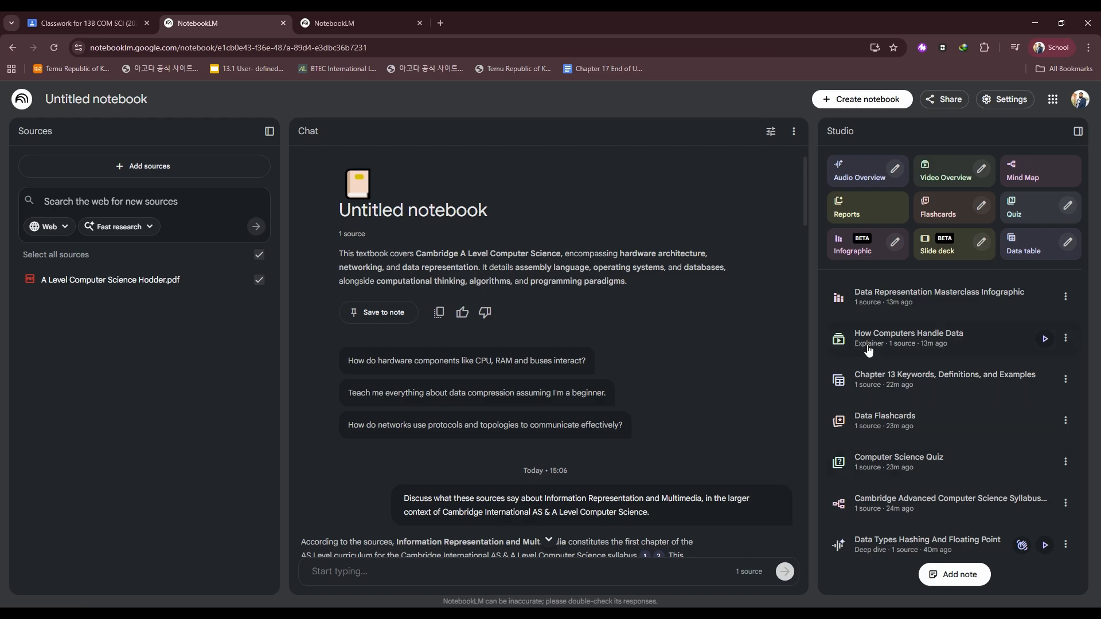
# Play the How Computers Handle Data video overview, jump ahead to about 02:16, pause it, and close the viewer.
pyautogui.click(1044, 339)
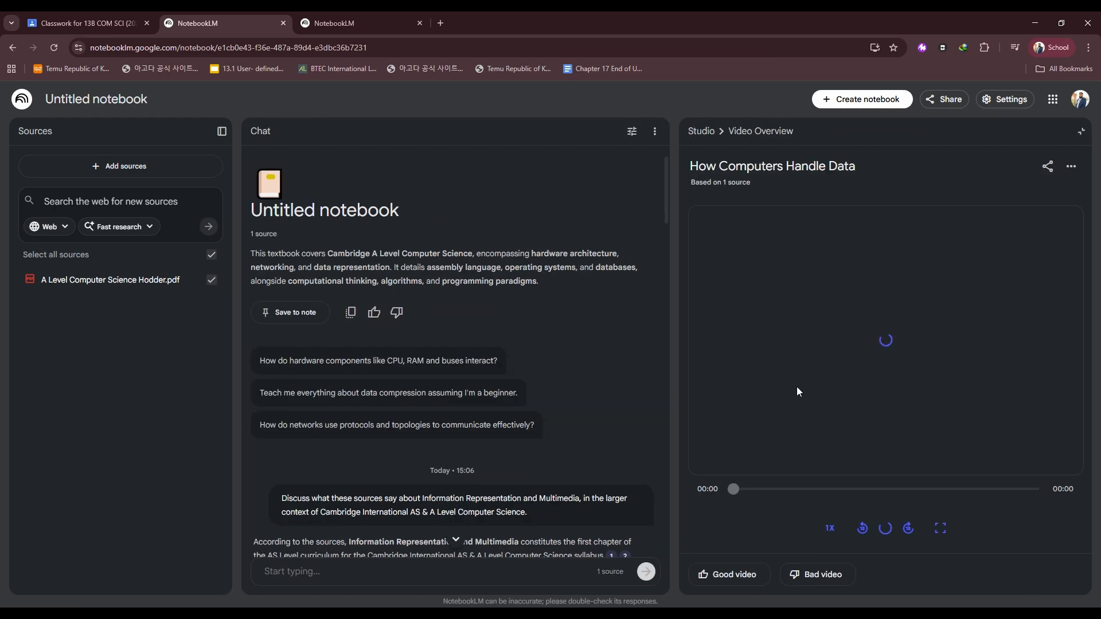
pyautogui.click(885, 526)
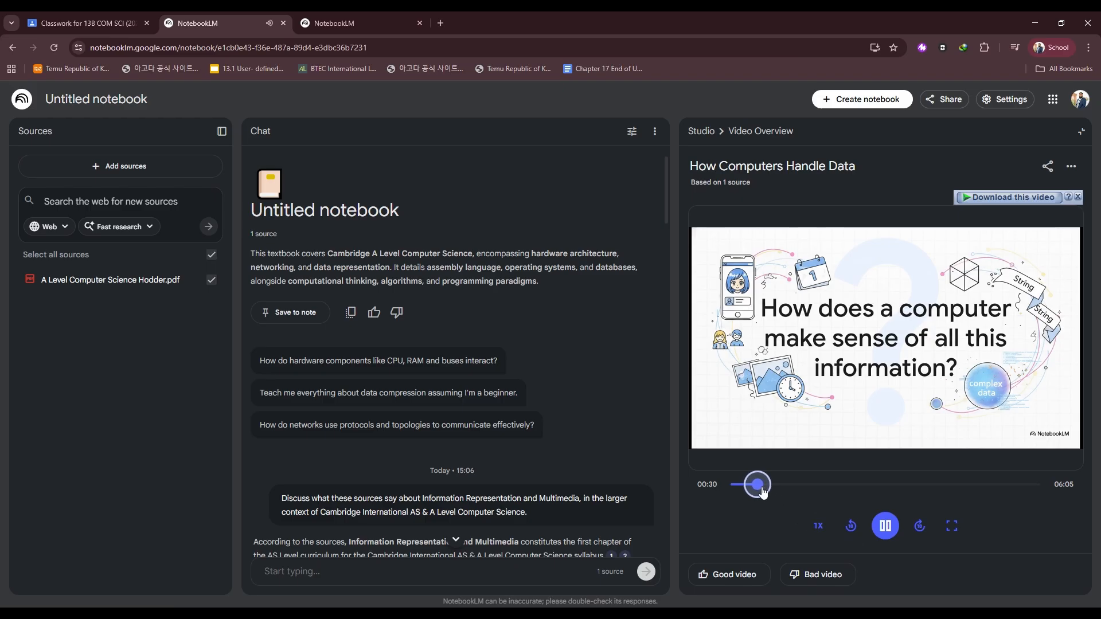
pyautogui.click(885, 529)
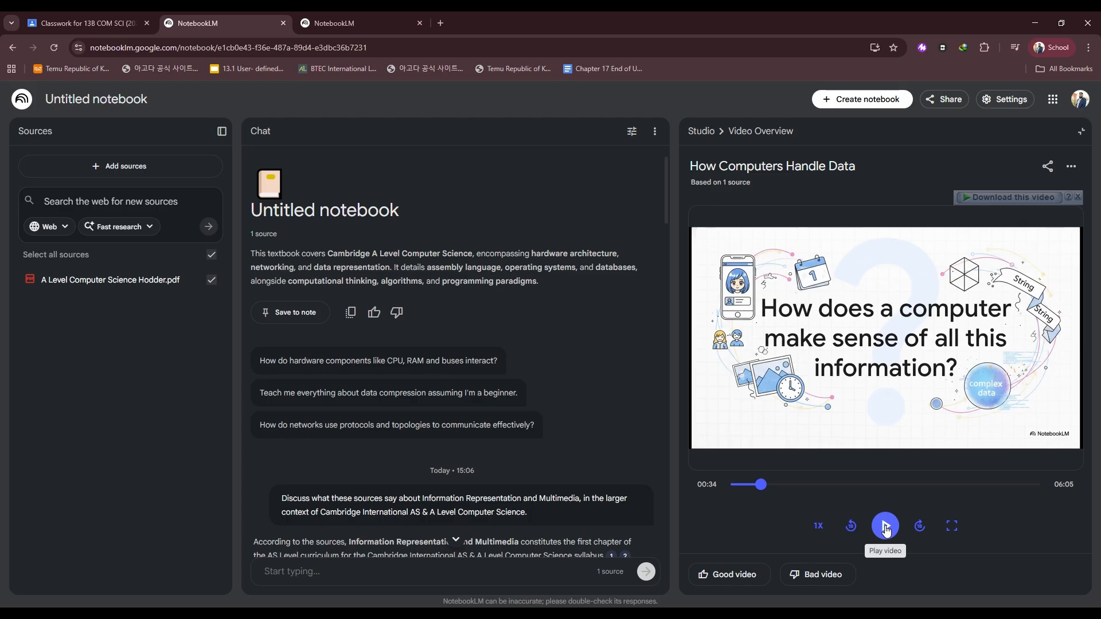
pyautogui.click(885, 530)
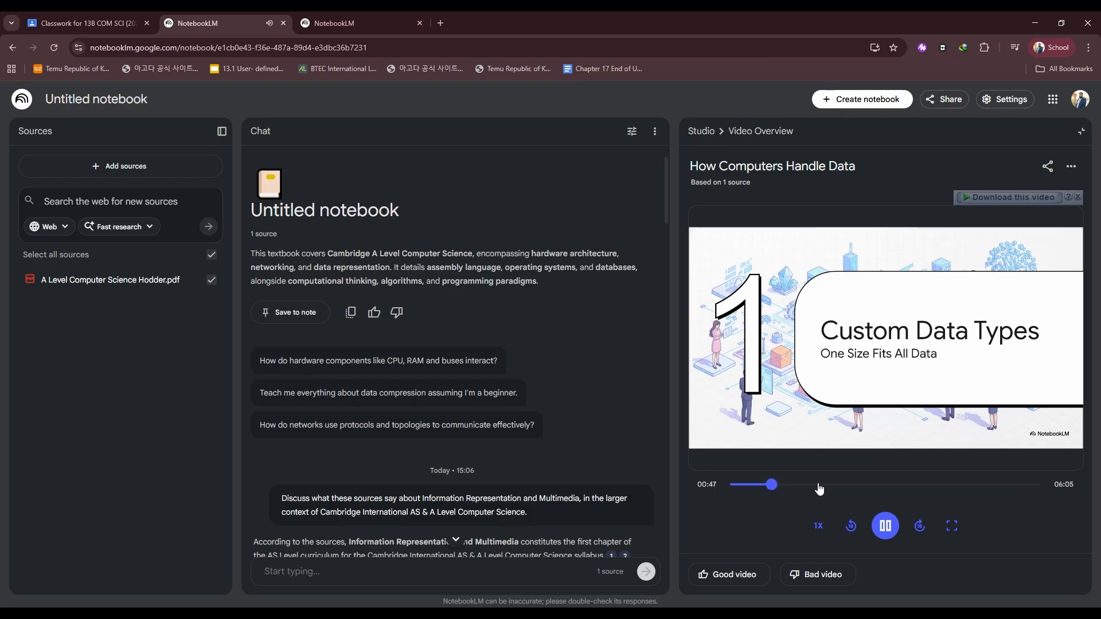
pyautogui.click(885, 527)
pyautogui.click(845, 485)
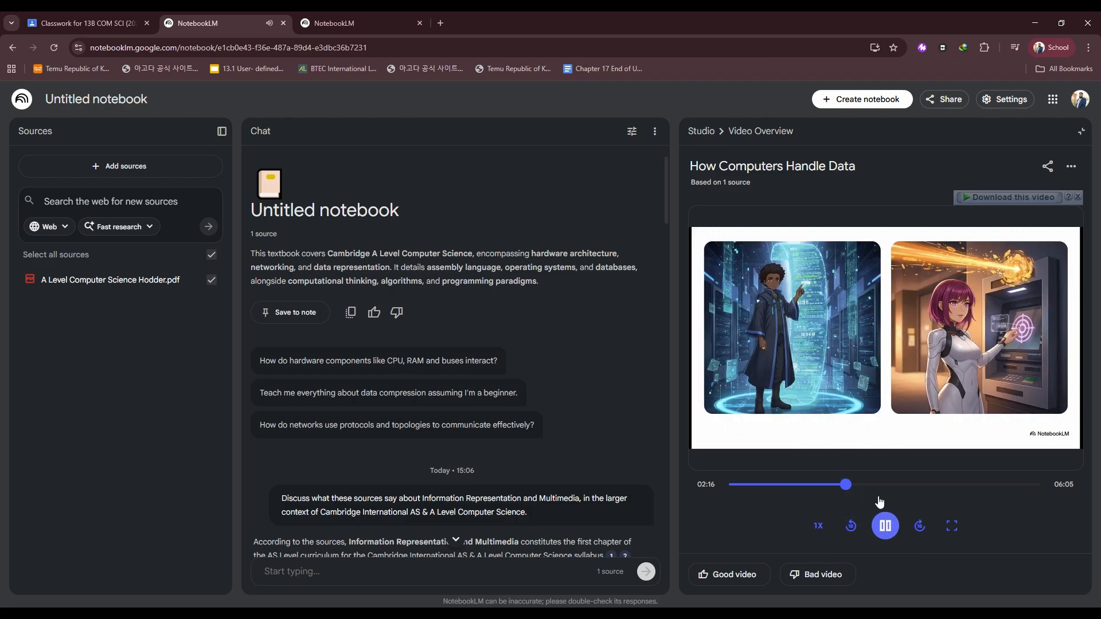
pyautogui.click(886, 533)
pyautogui.click(886, 535)
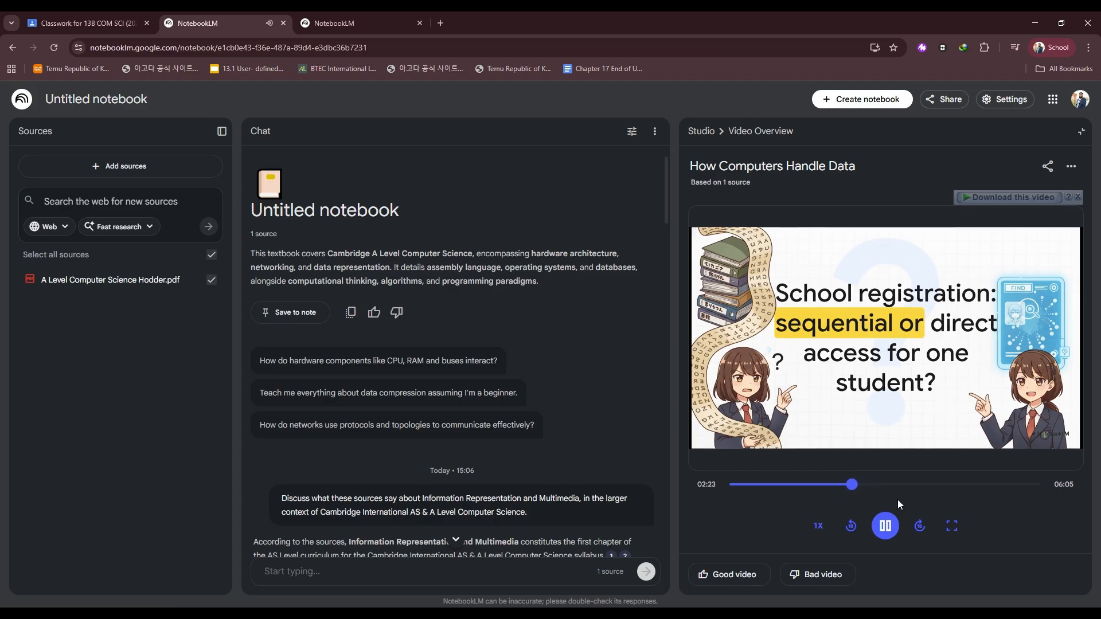
pyautogui.click(886, 526)
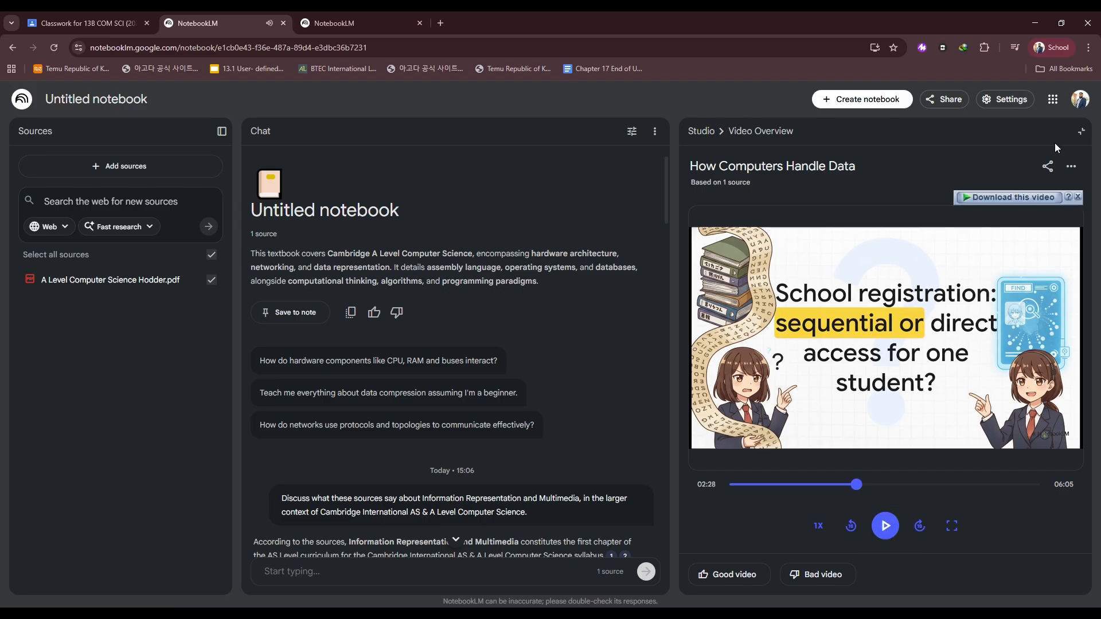
pyautogui.click(1081, 131)
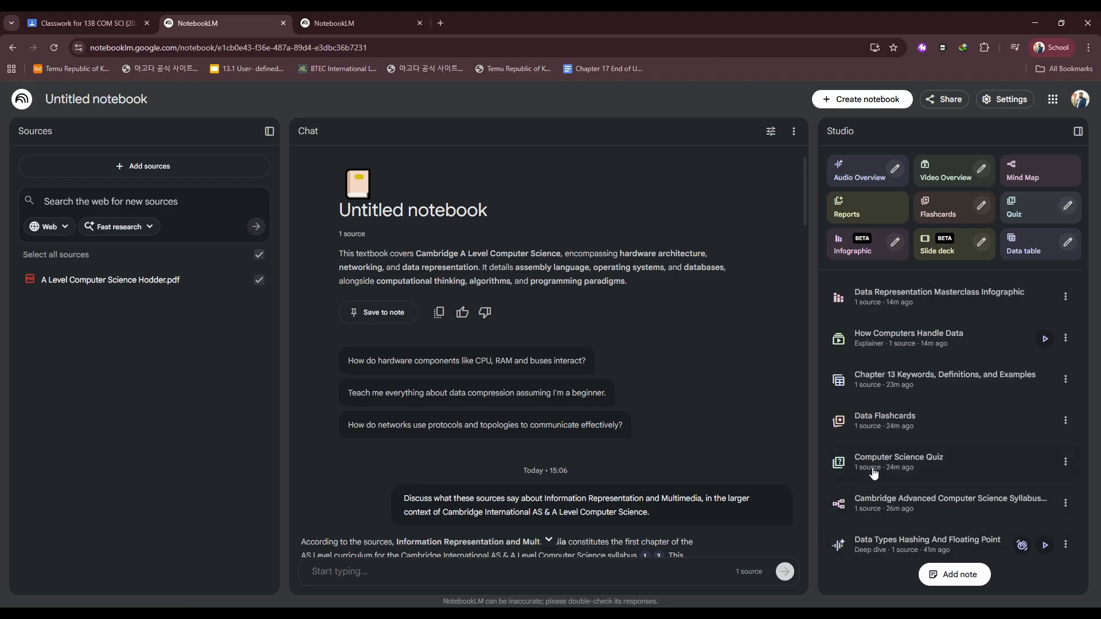
# Open the Data Flashcards, flip the first three cards to reveal their answers, and close the flashcards.
pyautogui.click(895, 419)
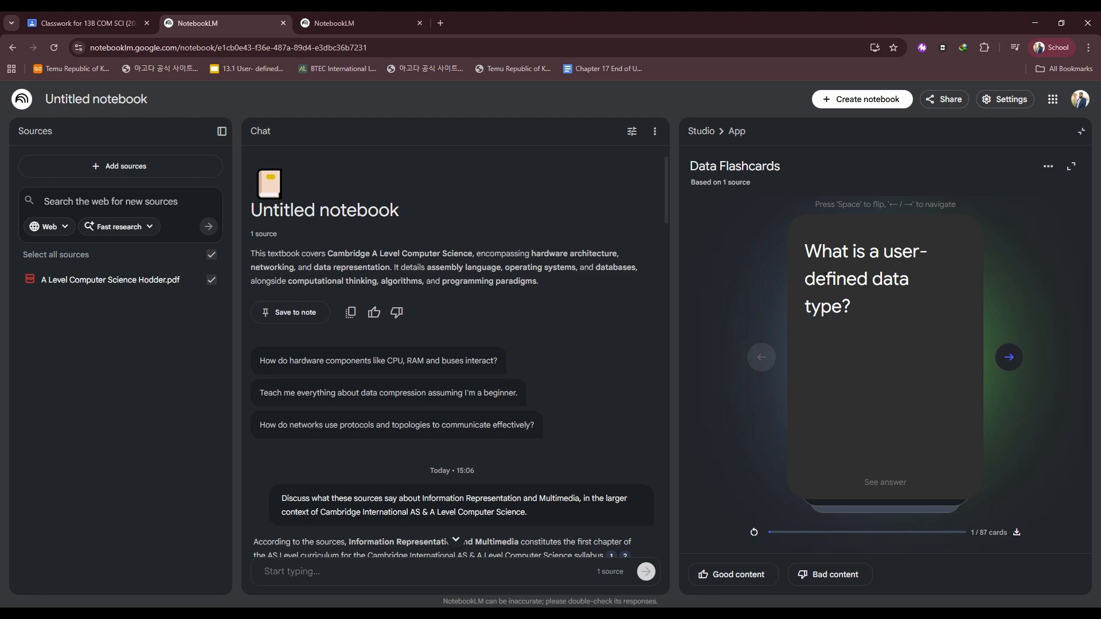
pyautogui.click(886, 376)
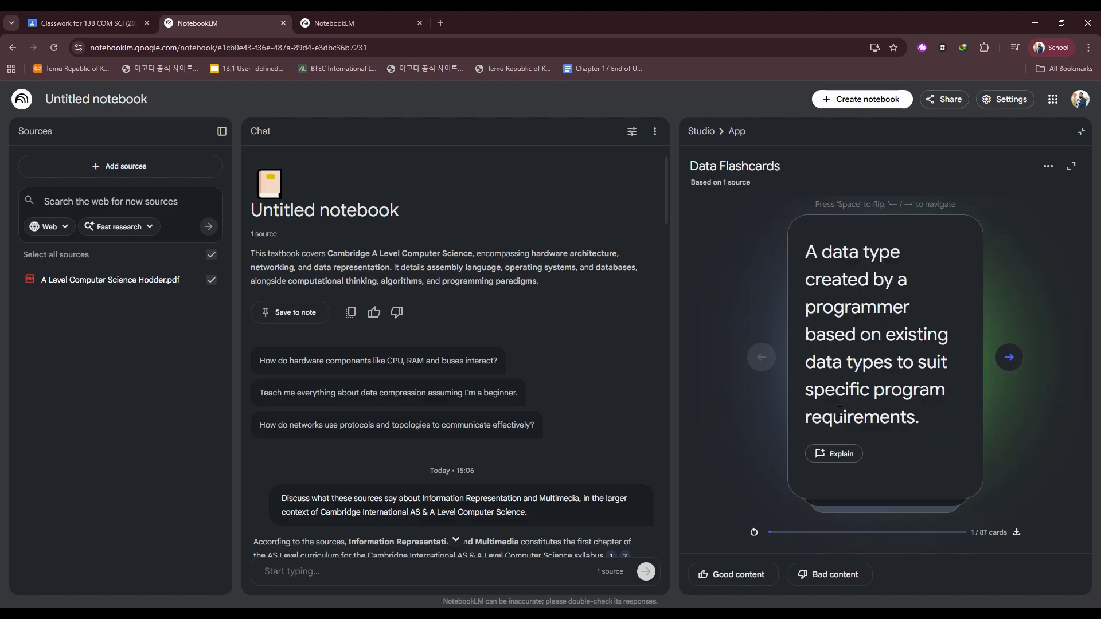
pyautogui.click(881, 348)
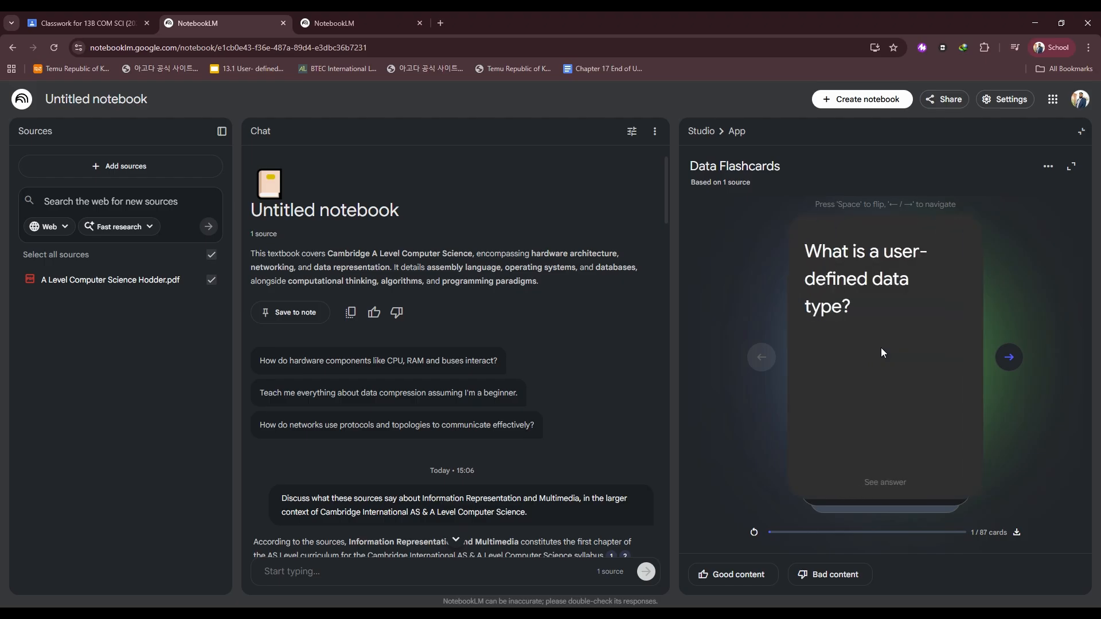
pyautogui.click(1009, 360)
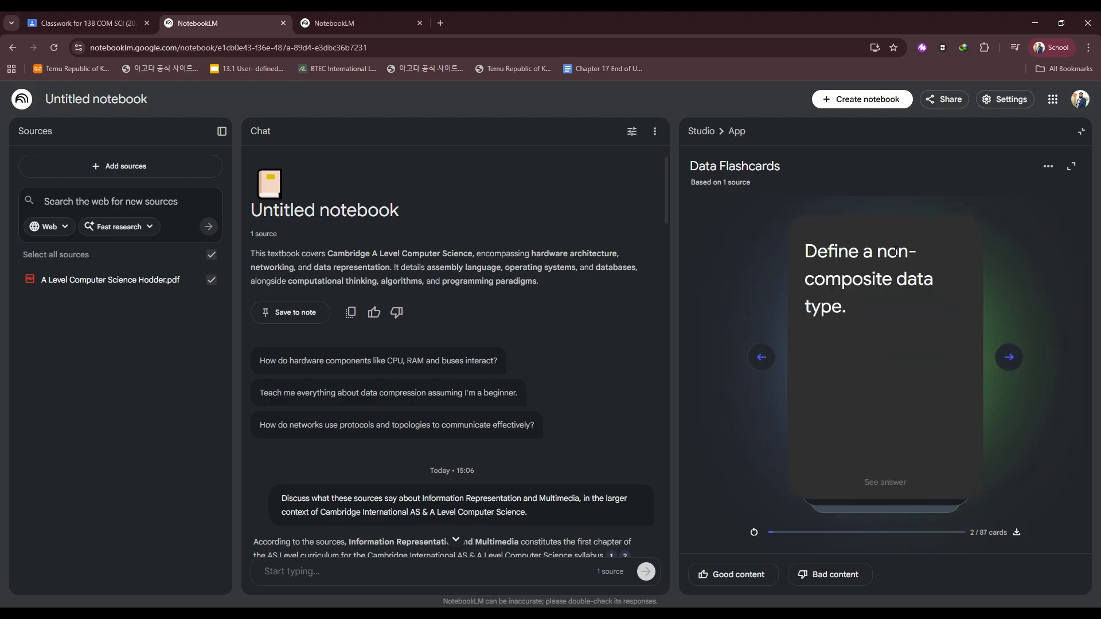
pyautogui.click(843, 396)
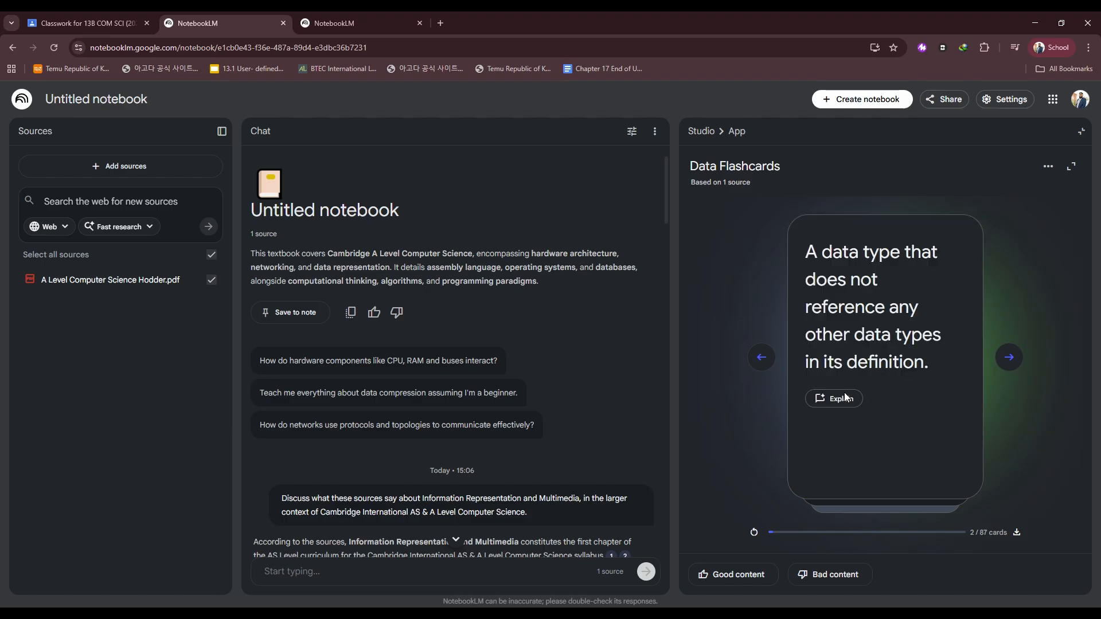
pyautogui.click(1009, 359)
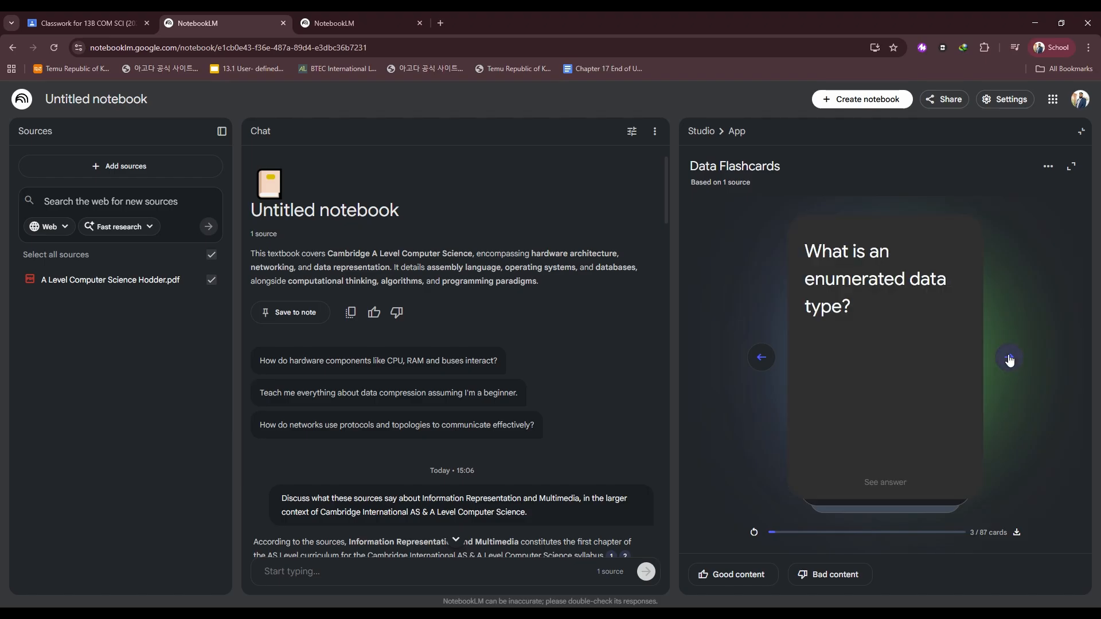
pyautogui.click(853, 341)
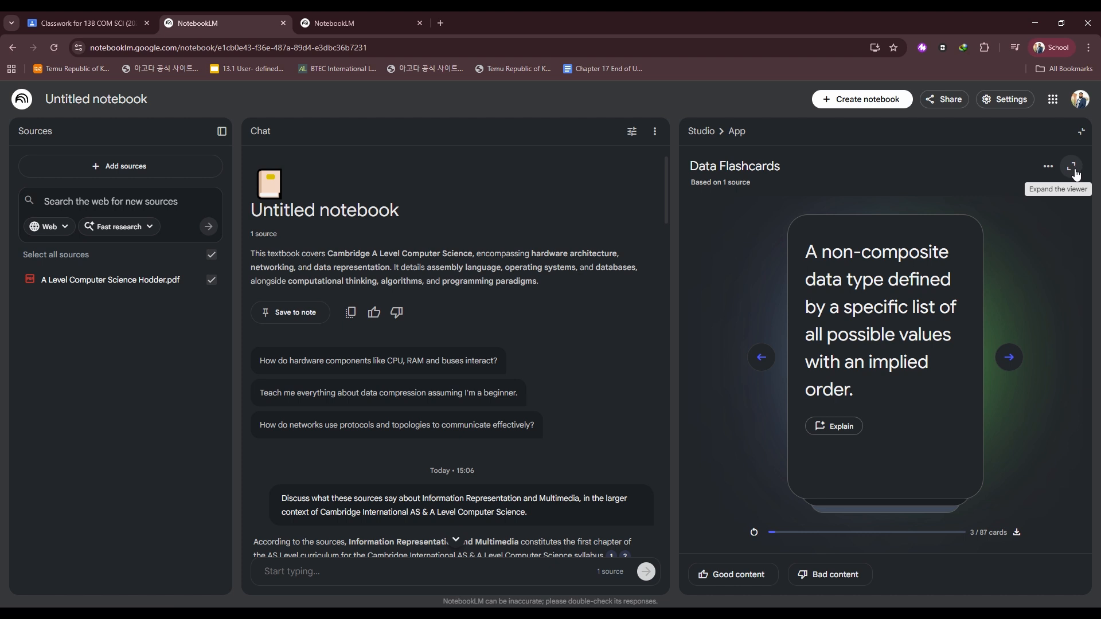
pyautogui.click(1081, 132)
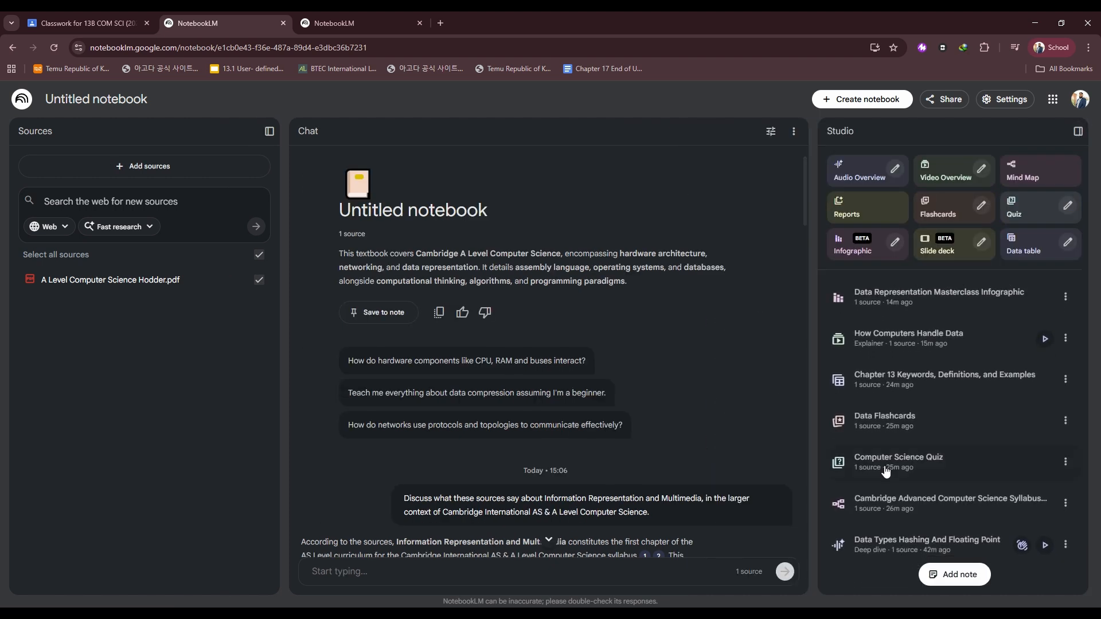
# Open the Data Representation Masterclass Infographic.
pyautogui.click(896, 299)
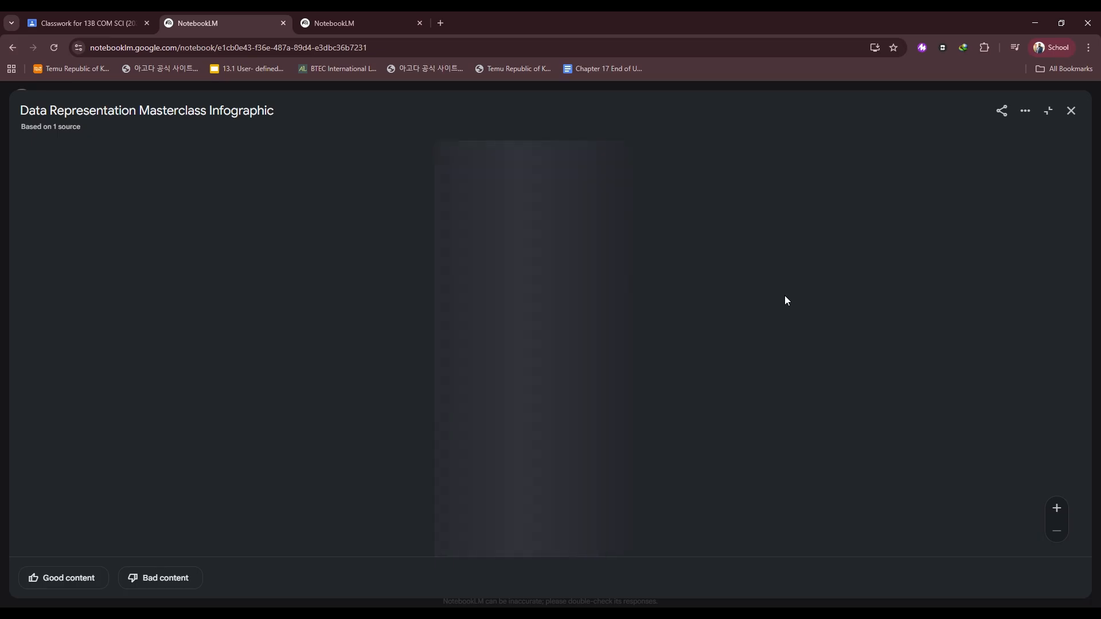
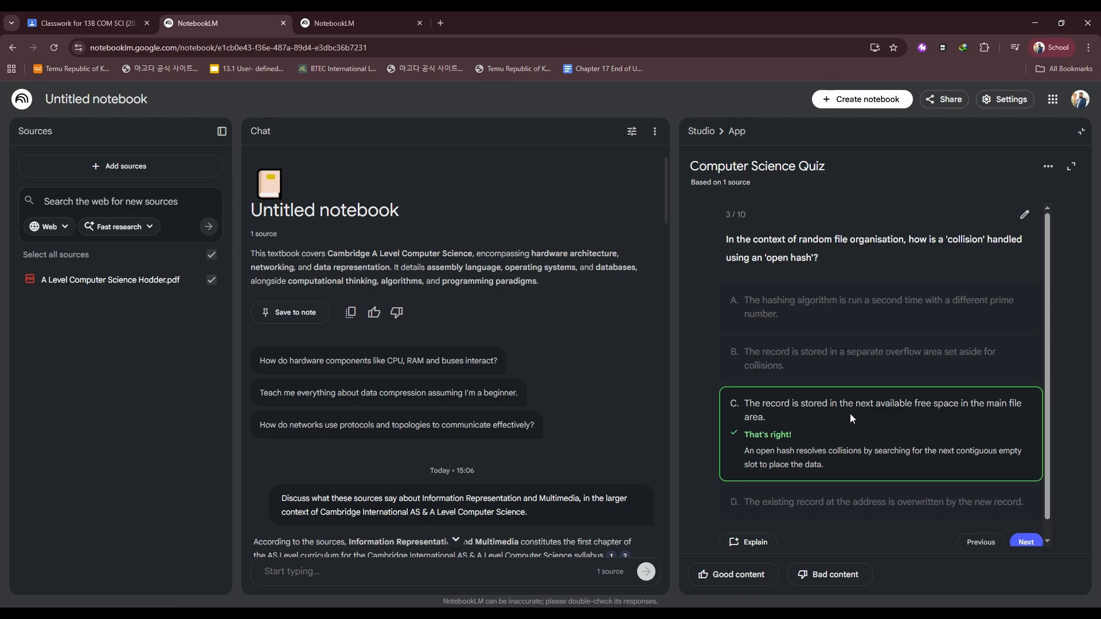
# Scroll through the current Computer Science Quiz question and close the quiz viewer.
pyautogui.scroll(-1, 954, 458)
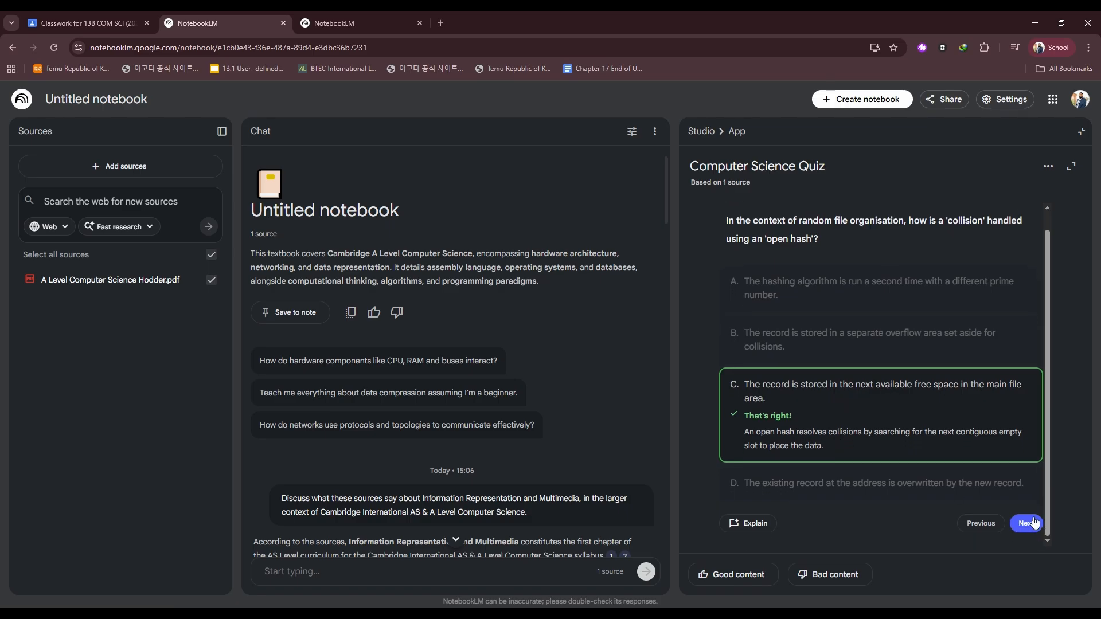
pyautogui.click(1070, 166)
pyautogui.click(1072, 110)
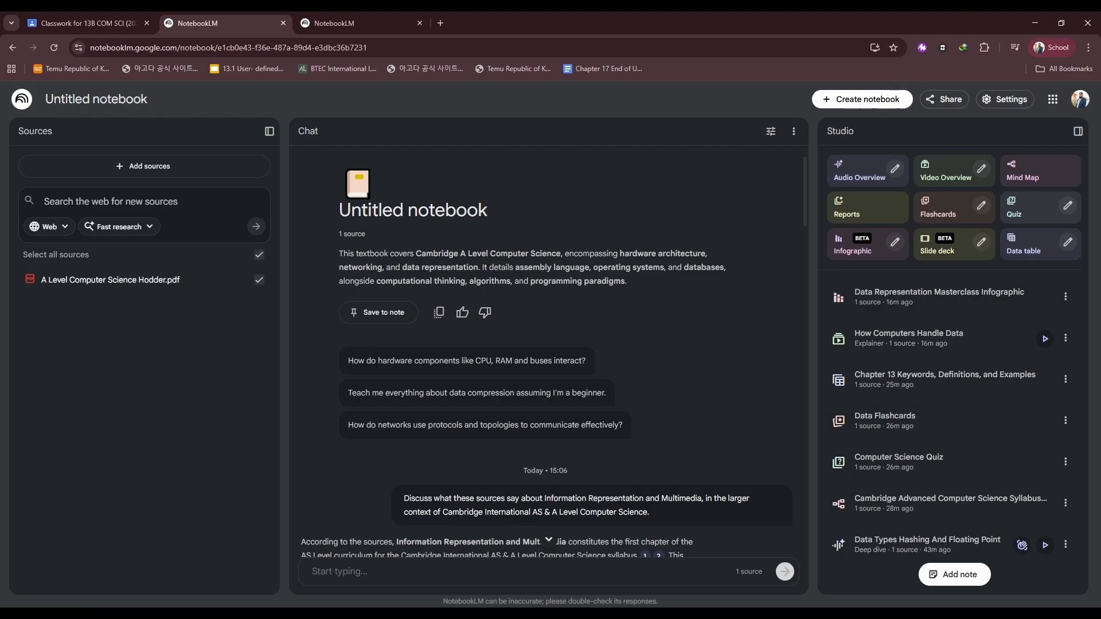
# Open the Chapter 13 Keywords, Definitions, and Examples data table and scroll through its rows before closing it.
pyautogui.click(915, 382)
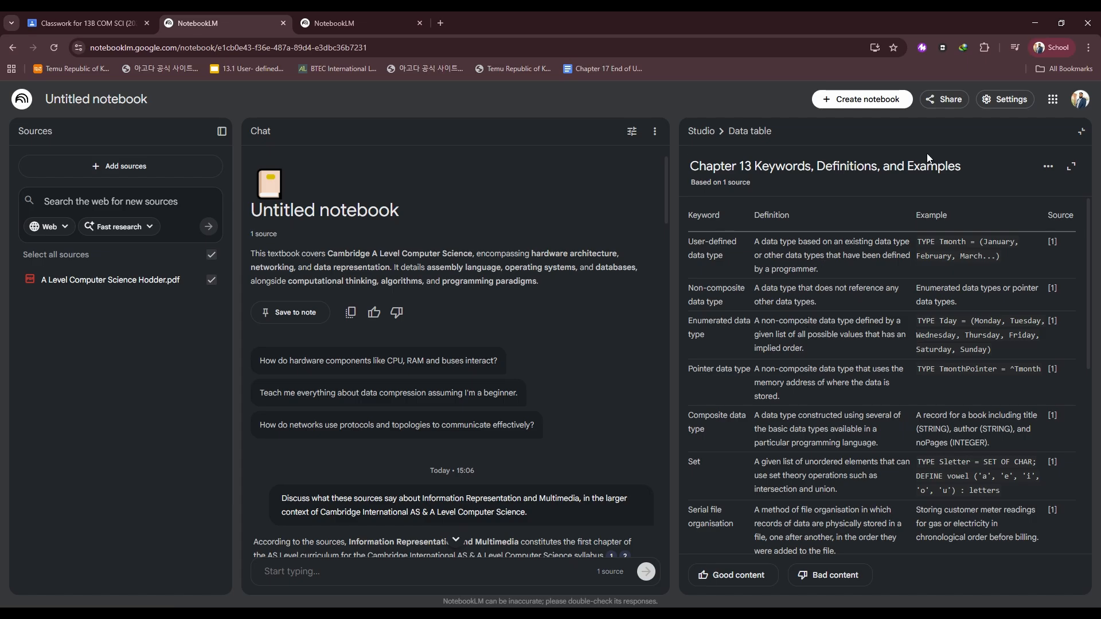
pyautogui.click(1081, 132)
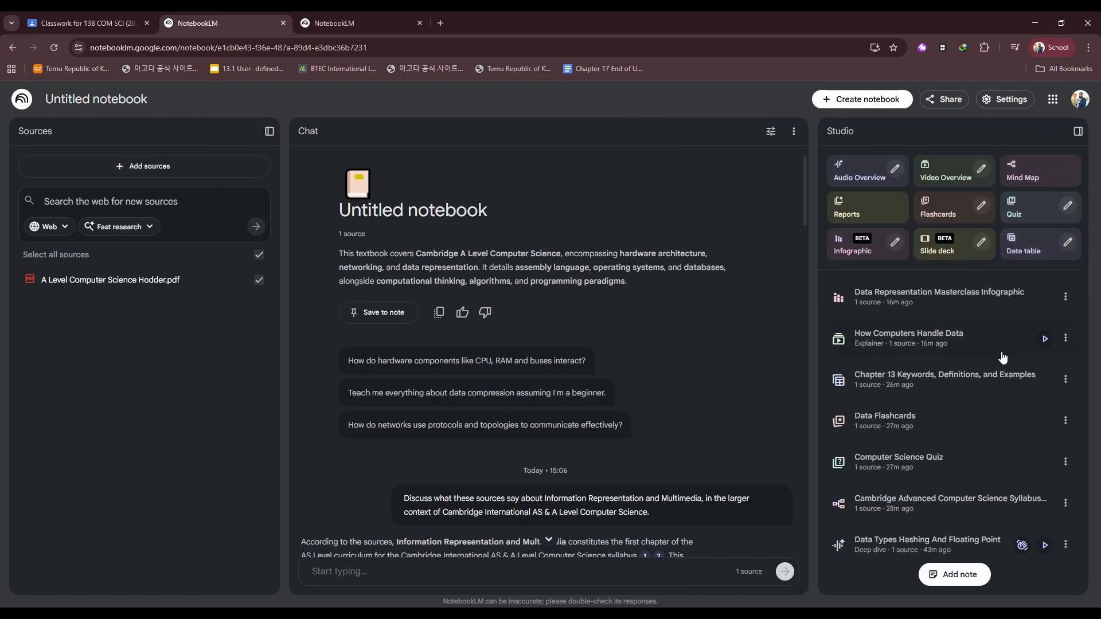
pyautogui.click(960, 388)
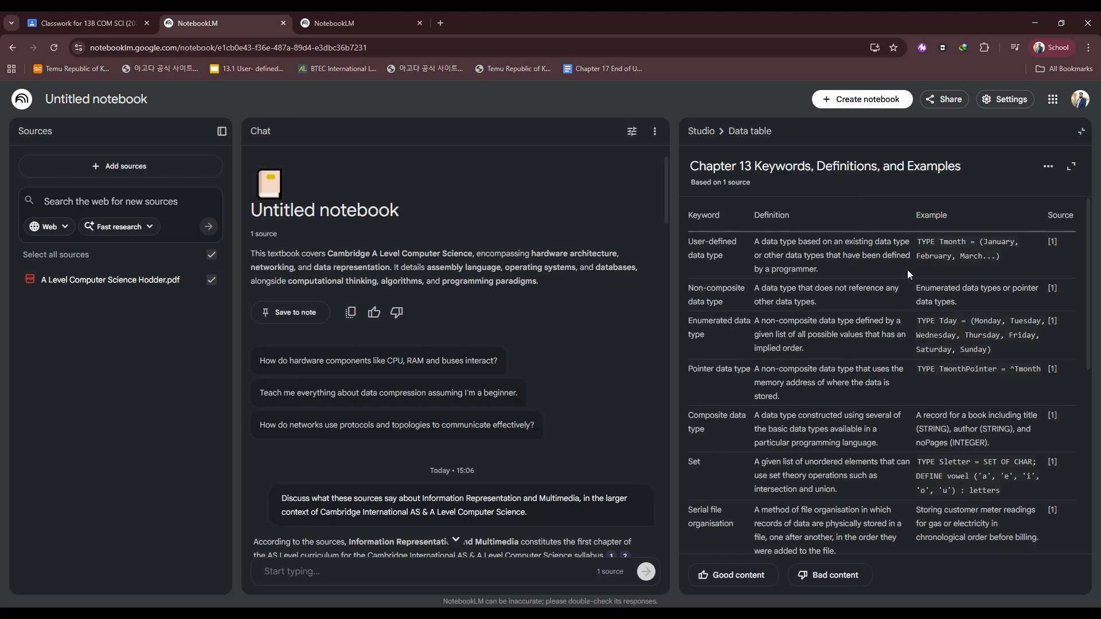
pyautogui.scroll(-7, 972, 395)
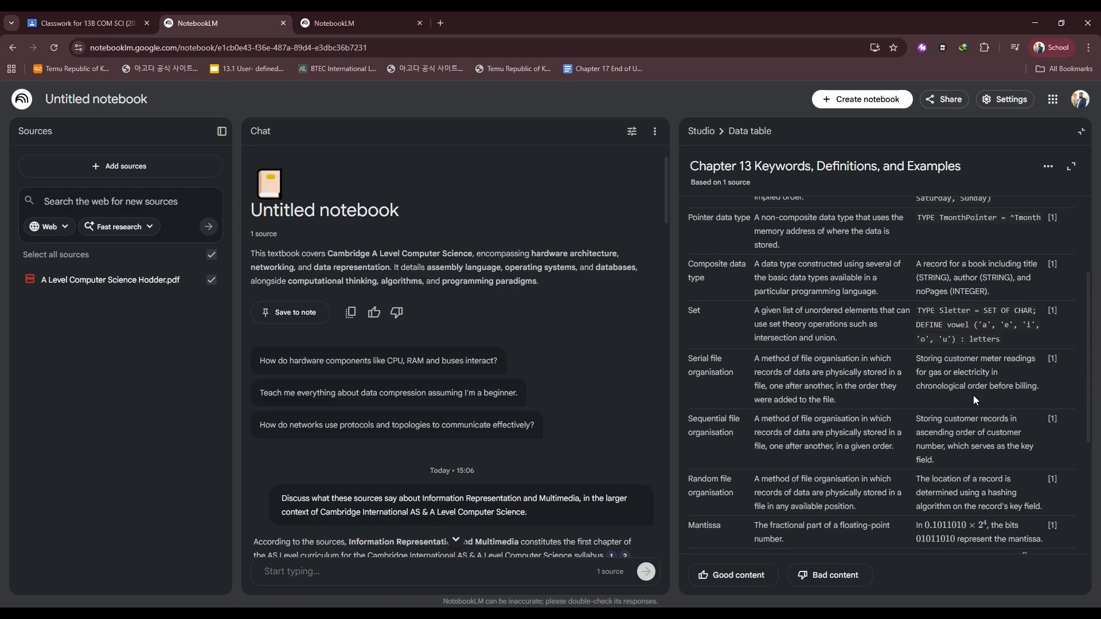
pyautogui.scroll(3, 986, 321)
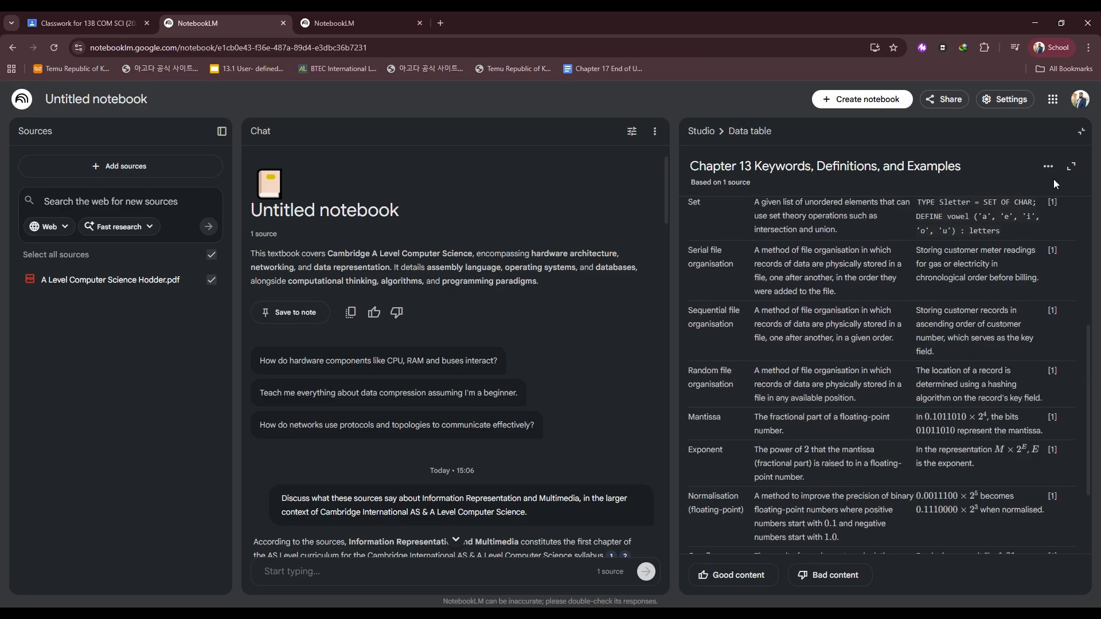
pyautogui.click(1081, 131)
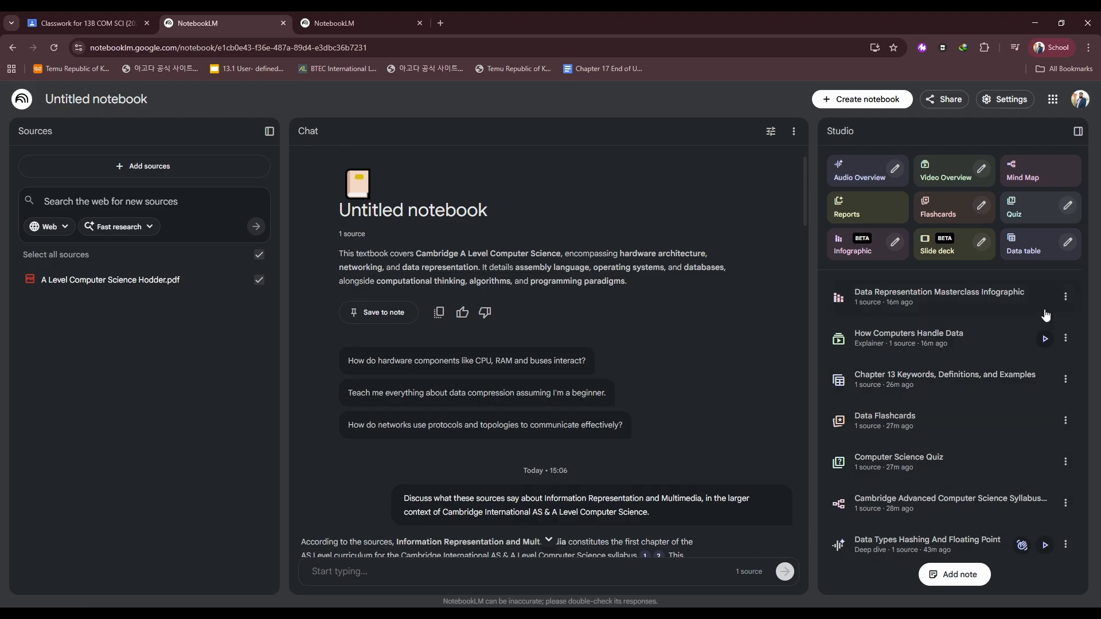
# View the custom prompt used for the How Computers Handle Data video overview and close it.
pyautogui.click(1065, 338)
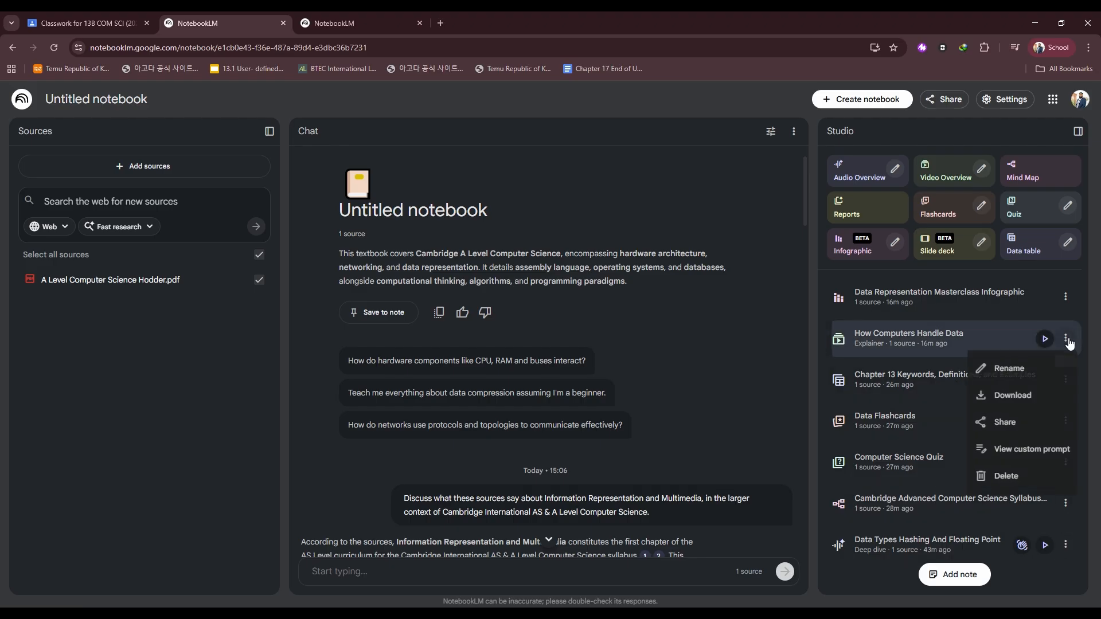
pyautogui.click(1027, 451)
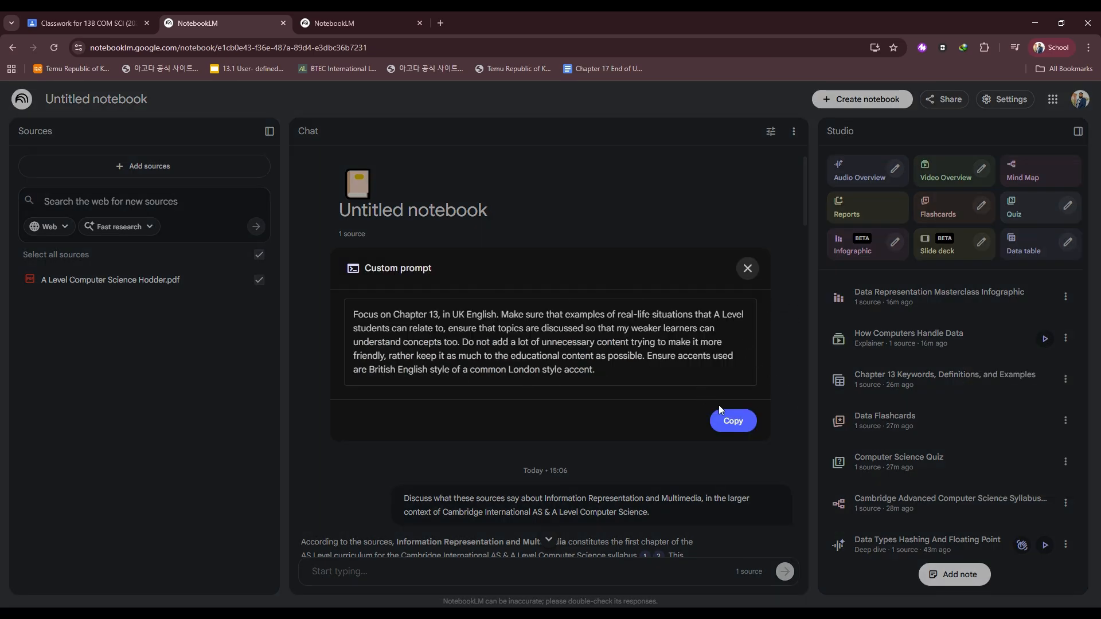
pyautogui.click(745, 267)
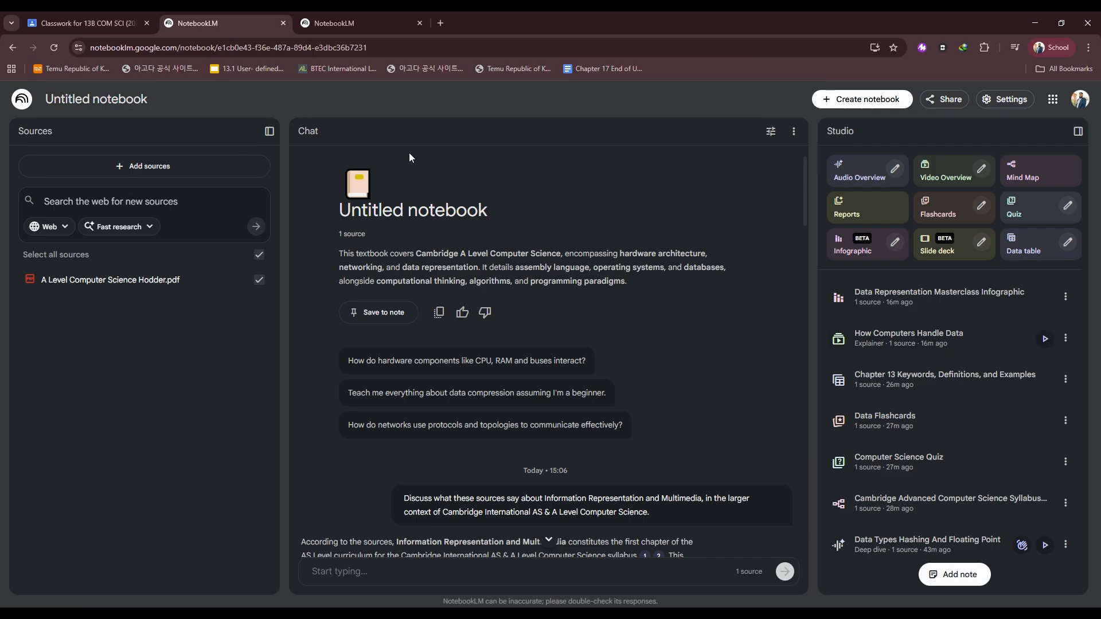
# Try to attach an existing NotebookLM notebook to new class material in Google Classroom, opening the My notebooks list.
pyautogui.click(67, 23)
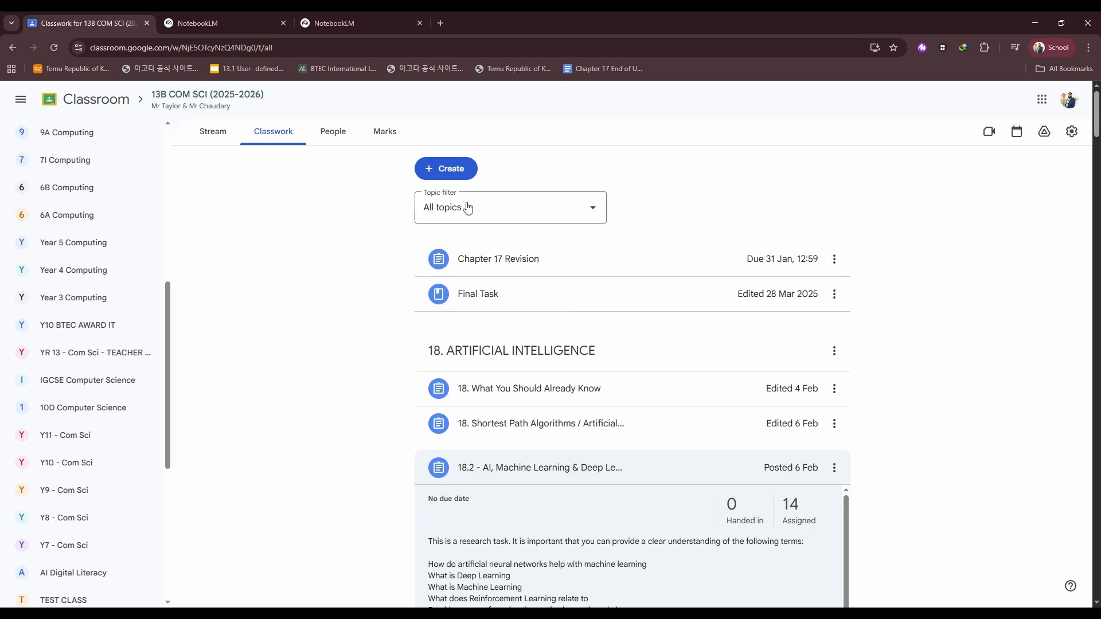
pyautogui.click(446, 172)
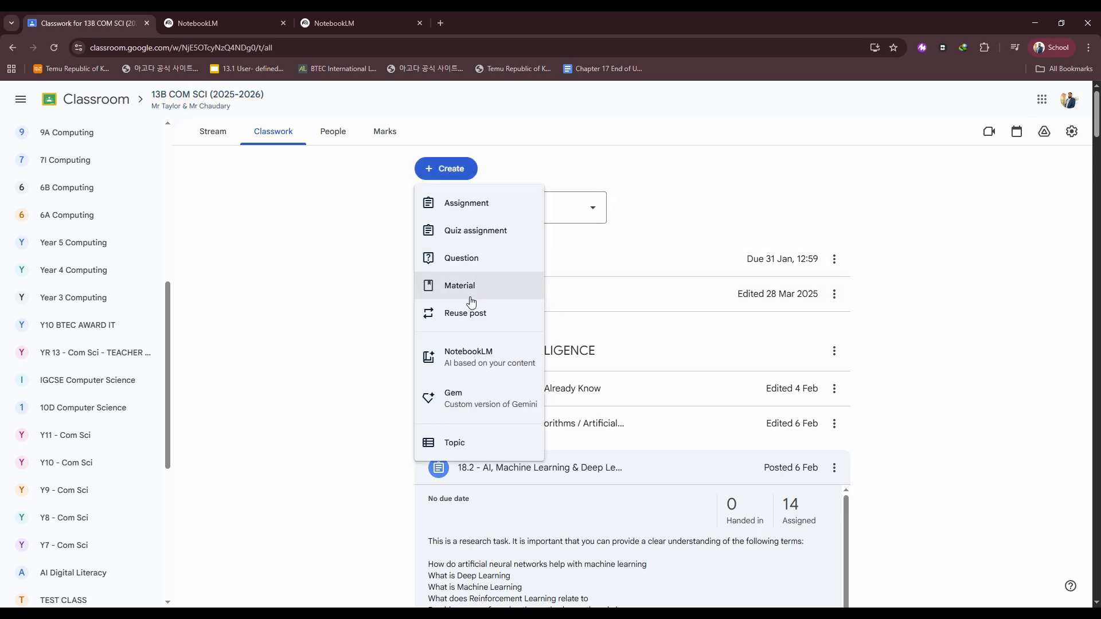
pyautogui.click(475, 368)
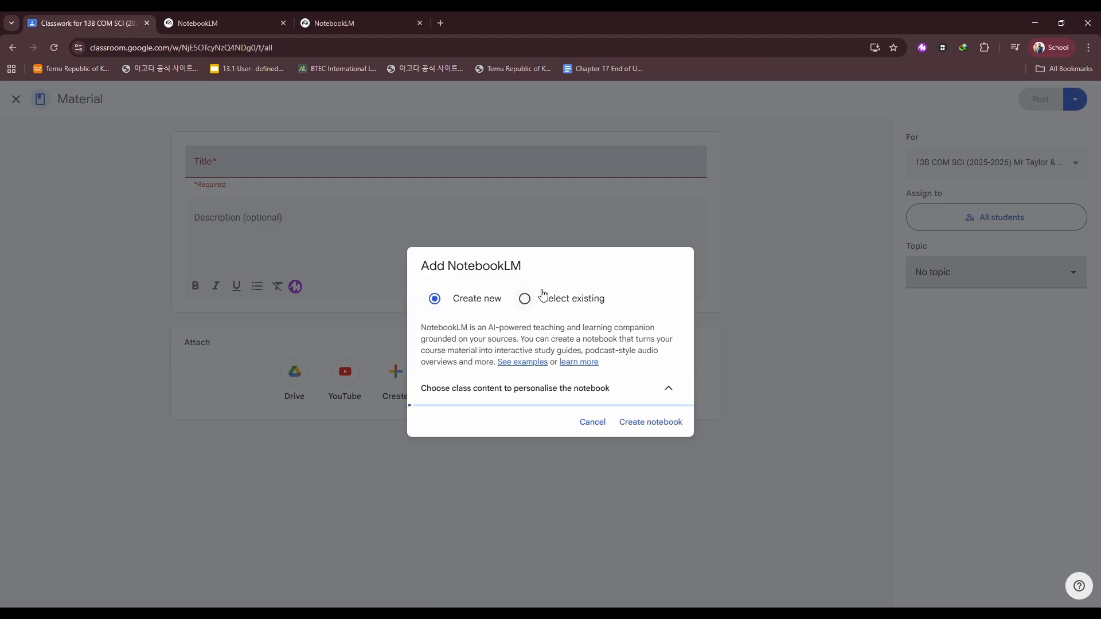
pyautogui.click(535, 210)
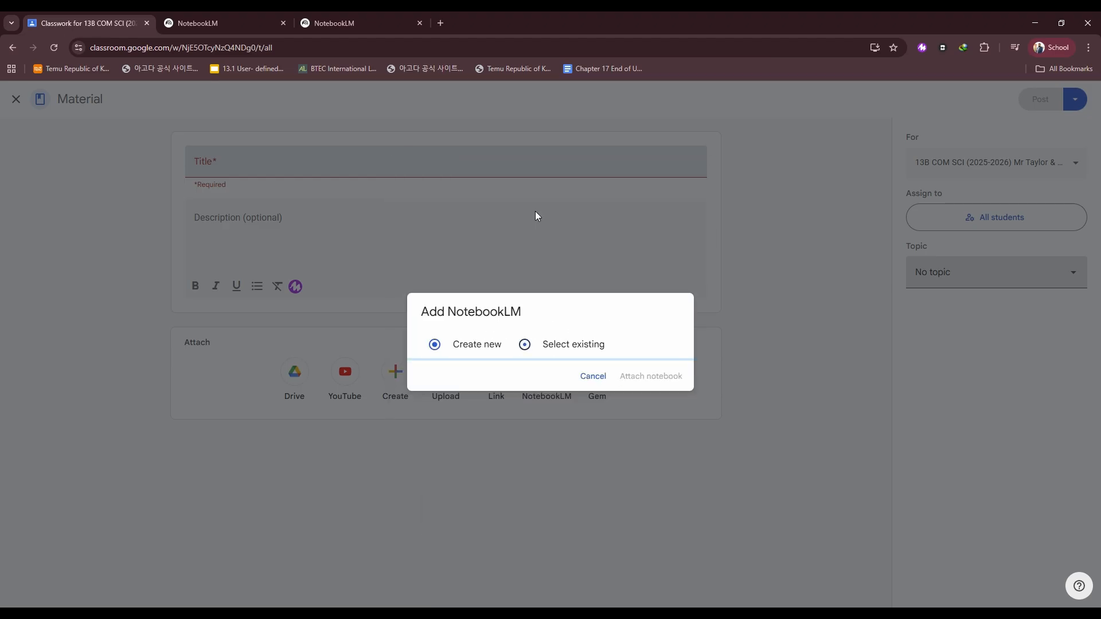
pyautogui.click(497, 357)
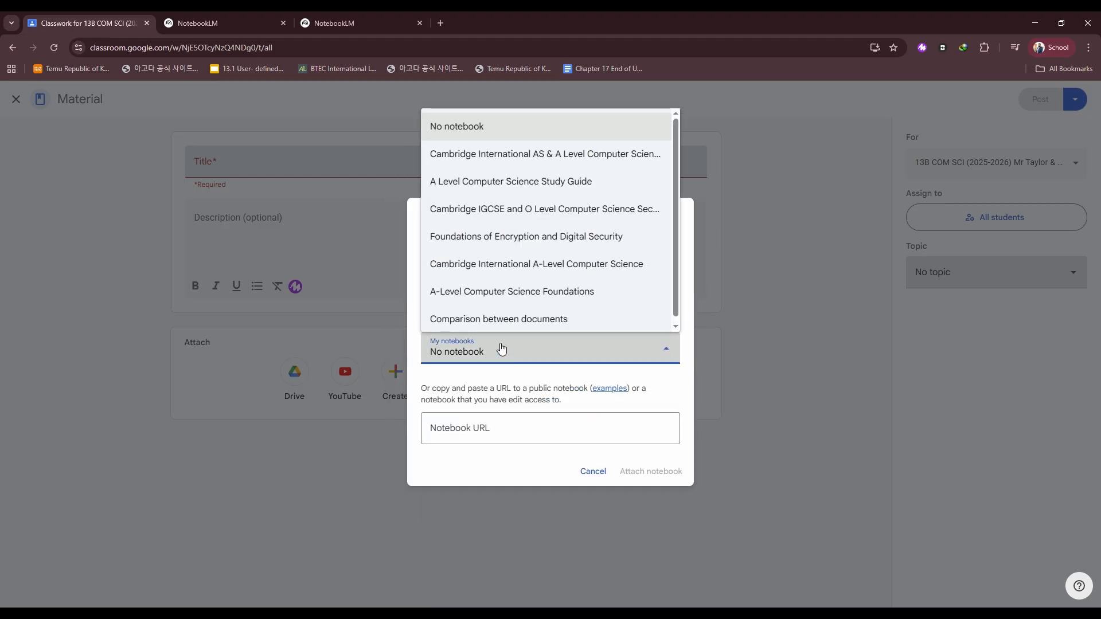
# View the custom prompt used for the Chapter 13 Keywords, Definitions, and Examples data table and close it.
pyautogui.click(232, 27)
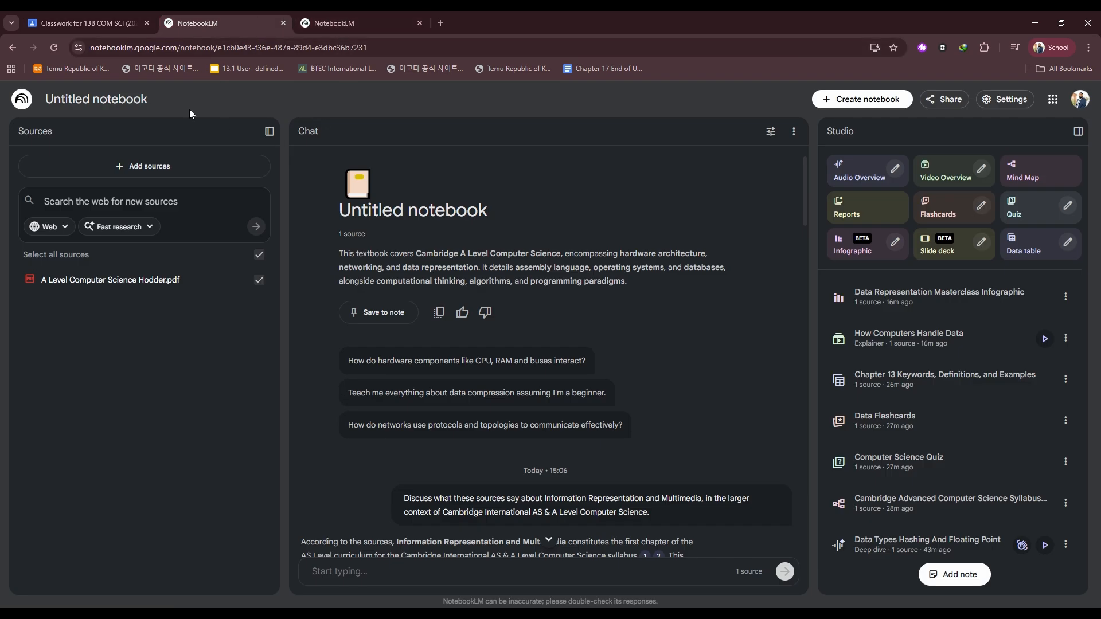
pyautogui.click(88, 22)
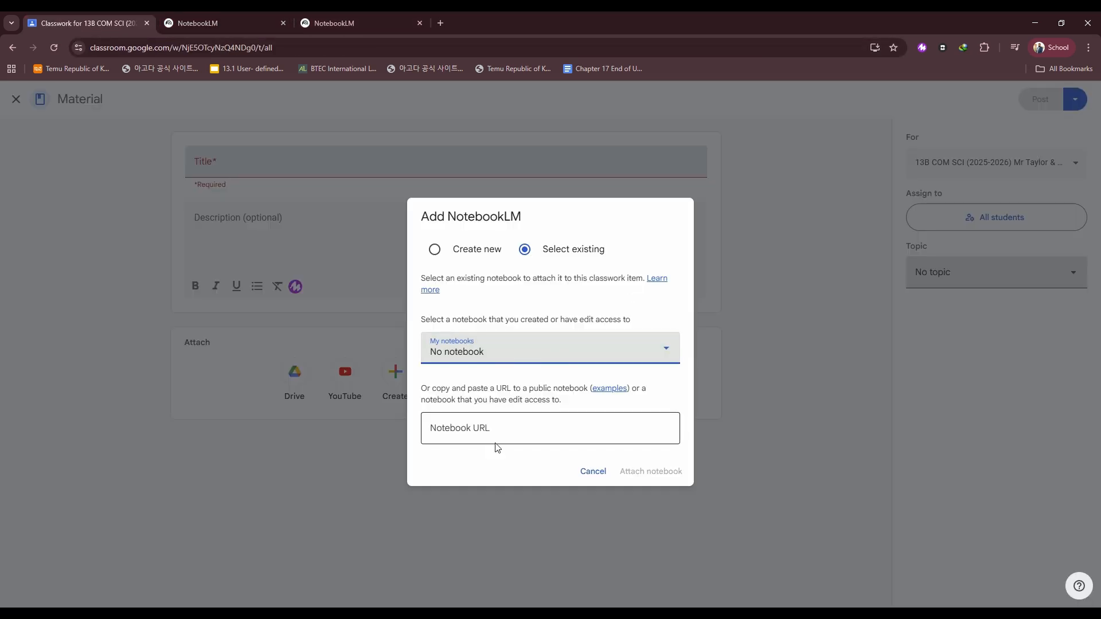
pyautogui.click(229, 23)
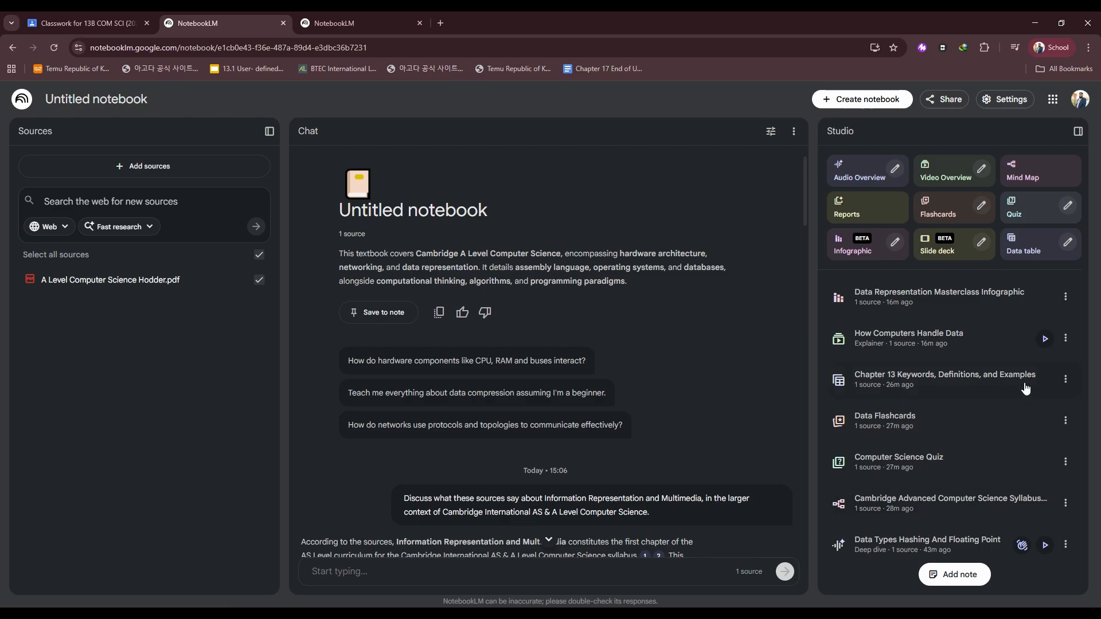
pyautogui.click(1066, 379)
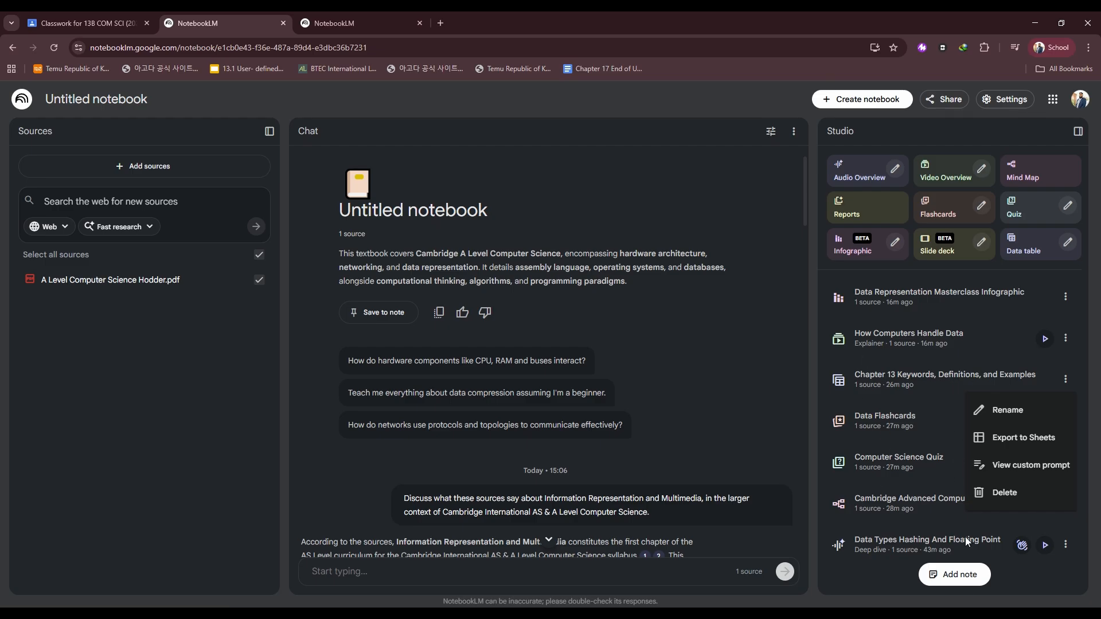
pyautogui.click(1065, 544)
pyautogui.click(933, 507)
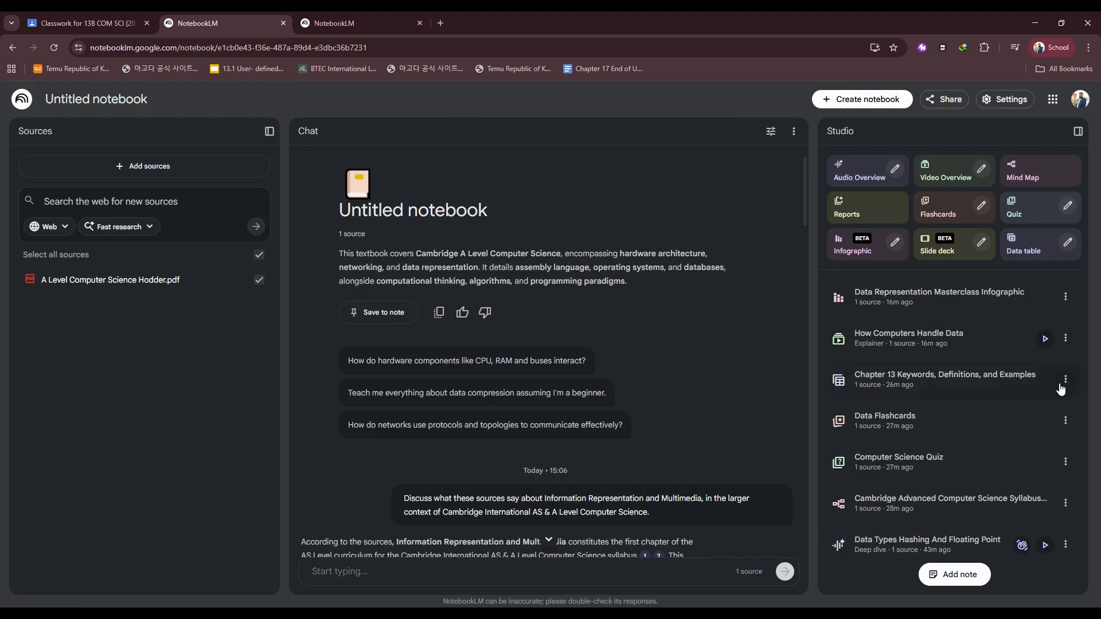
pyautogui.click(1066, 340)
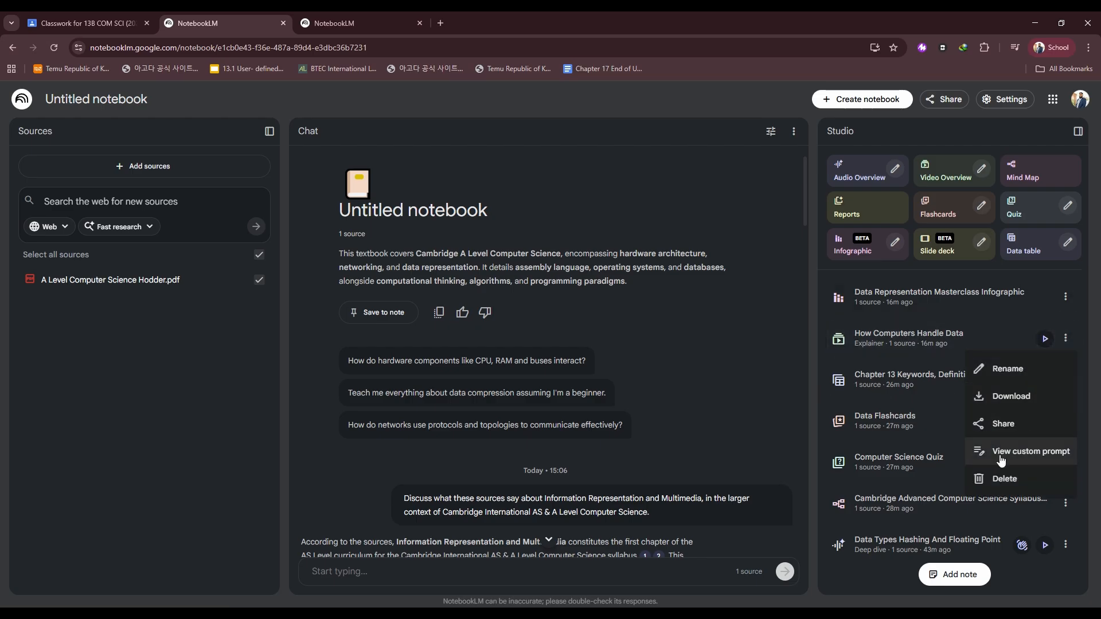
pyautogui.click(1068, 298)
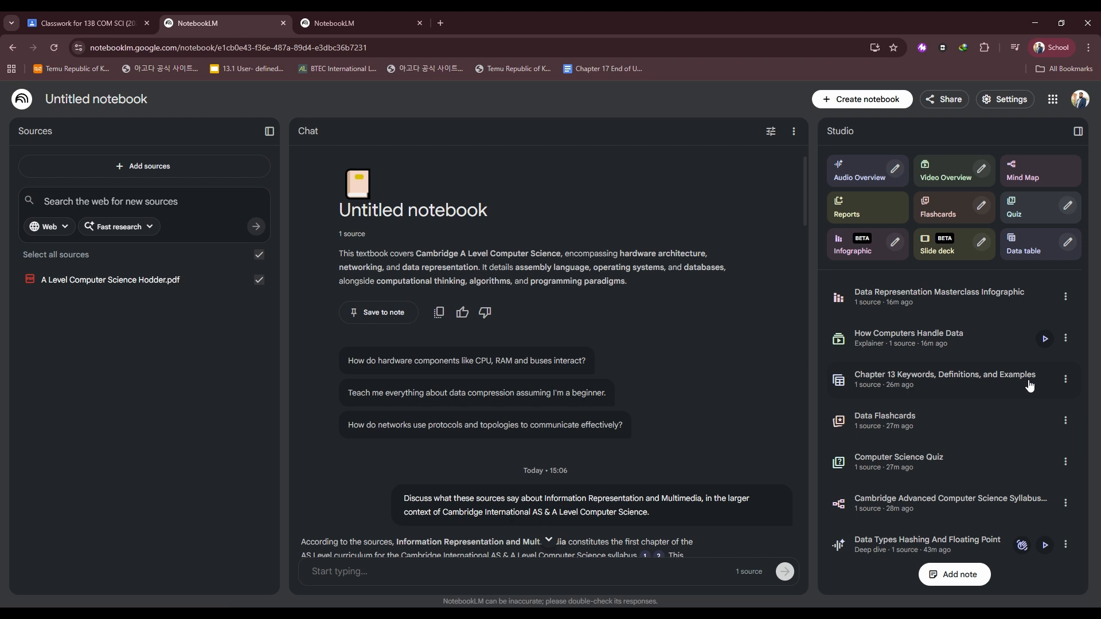
pyautogui.click(1067, 380)
pyautogui.click(998, 463)
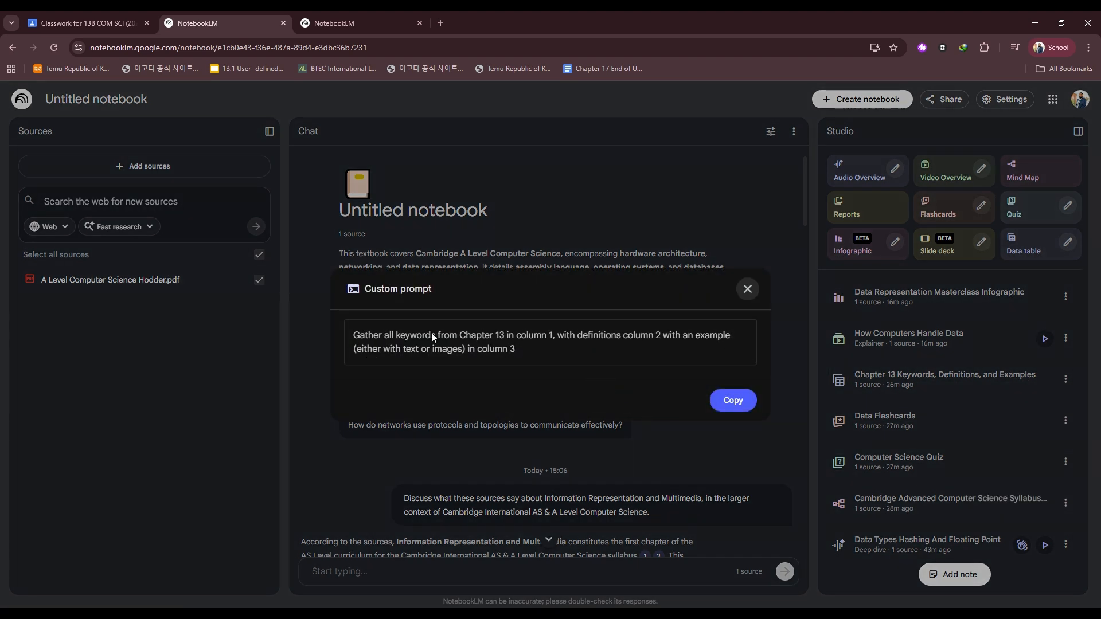
pyautogui.click(748, 290)
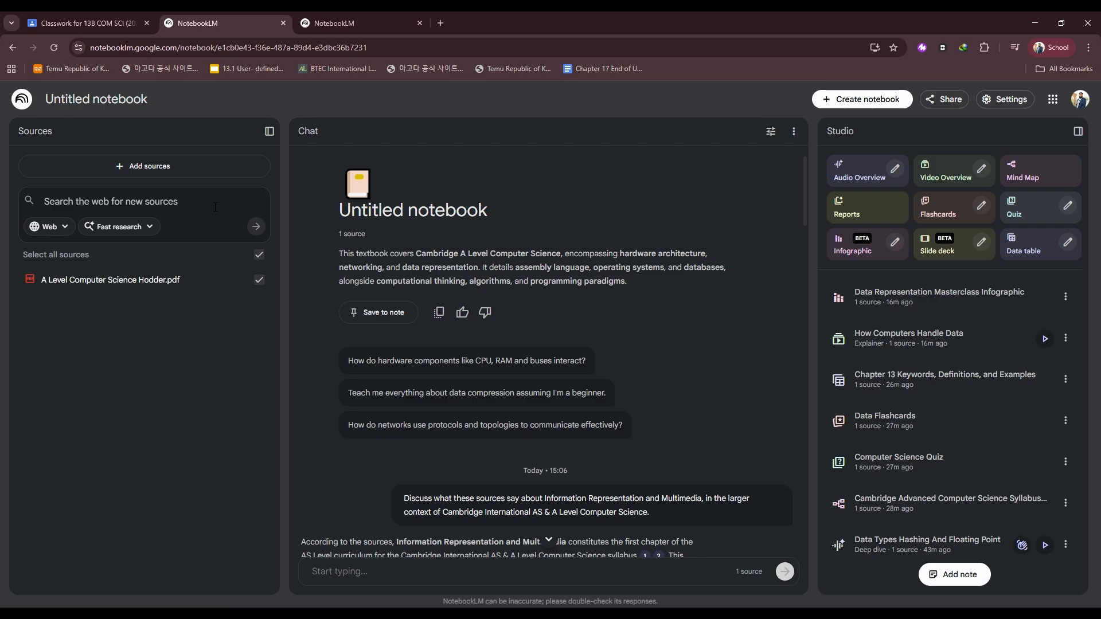
# Rename the notebook as A Level revision.
pyautogui.tripleClick(89, 104)
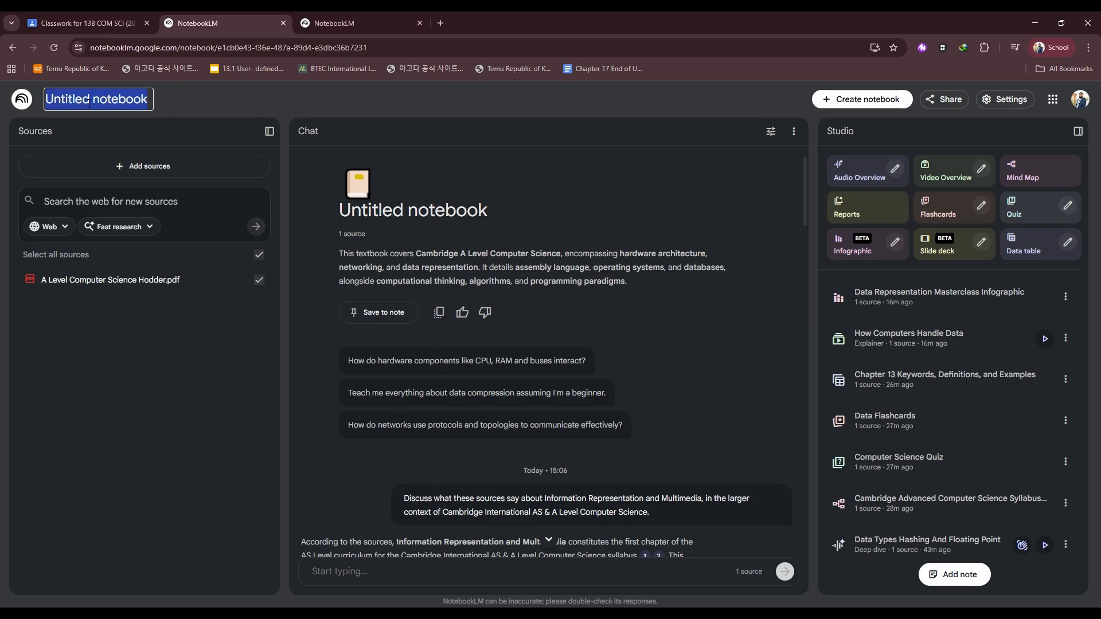
pyautogui.write('A')
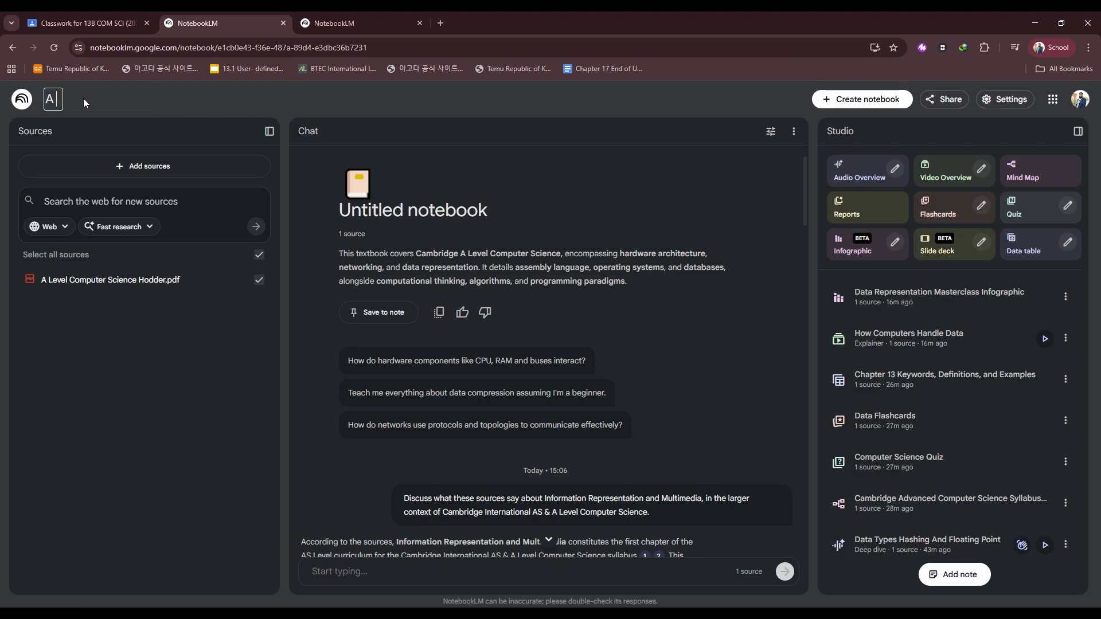
pyautogui.write(' Level revision')
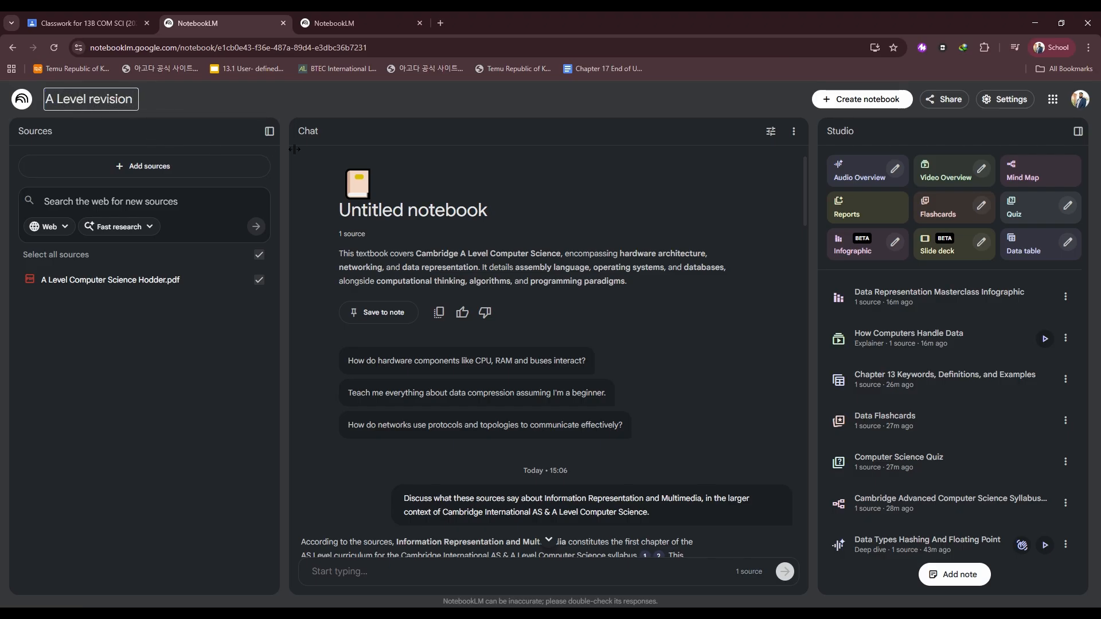
# Check the Classroom My notebooks list for the renamed notebook and cancel the Add NotebookLM dialog.
pyautogui.click(86, 23)
pyautogui.click(558, 353)
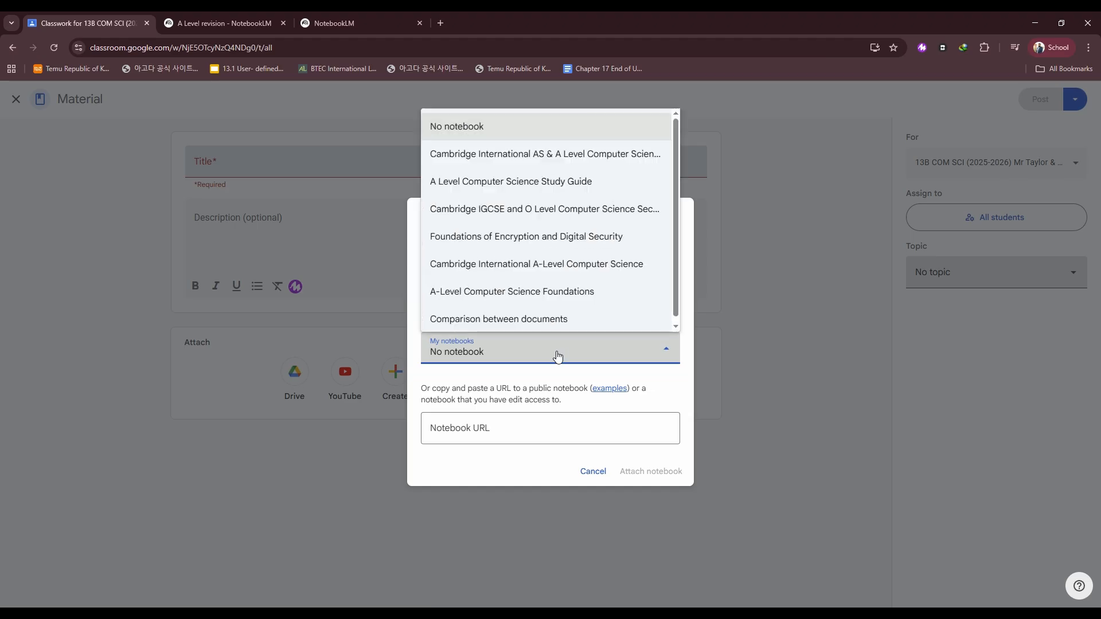
pyautogui.click(224, 23)
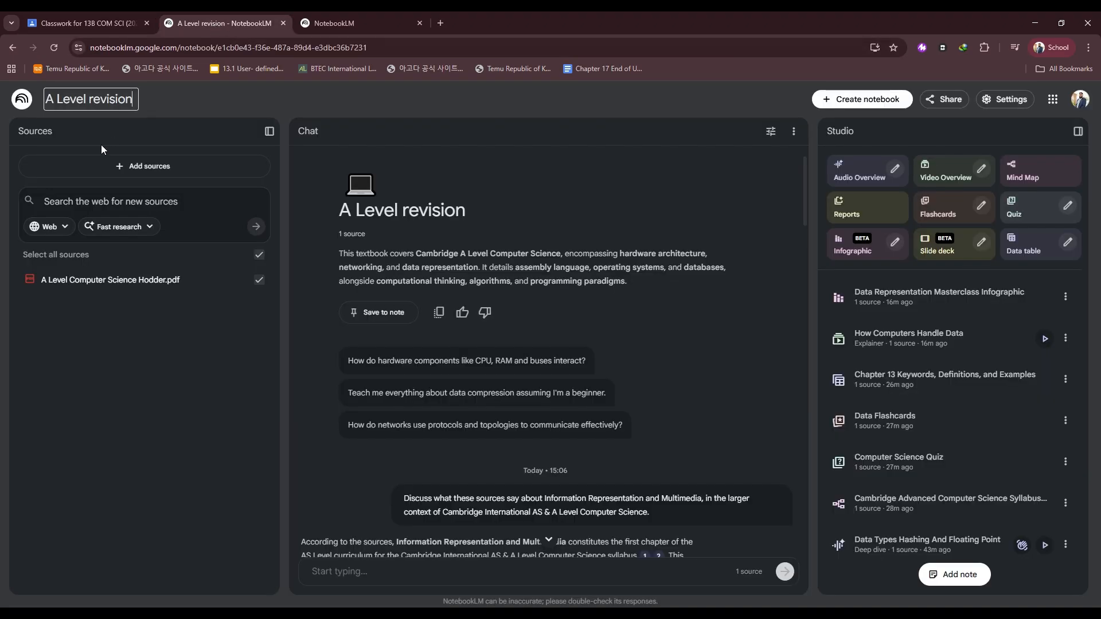
pyautogui.click(90, 24)
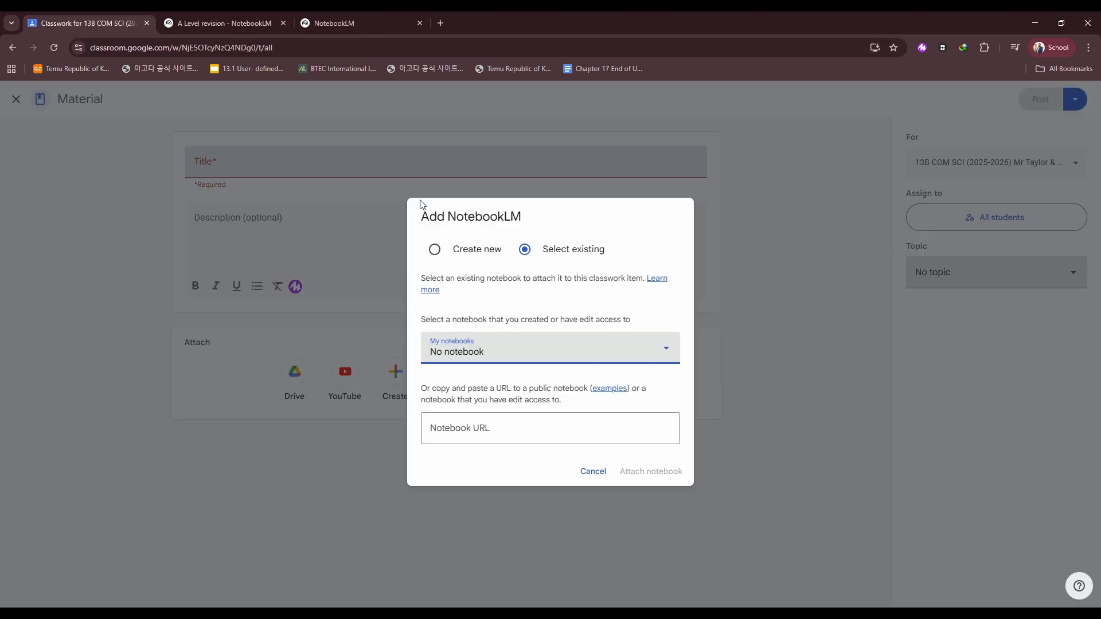
pyautogui.click(522, 353)
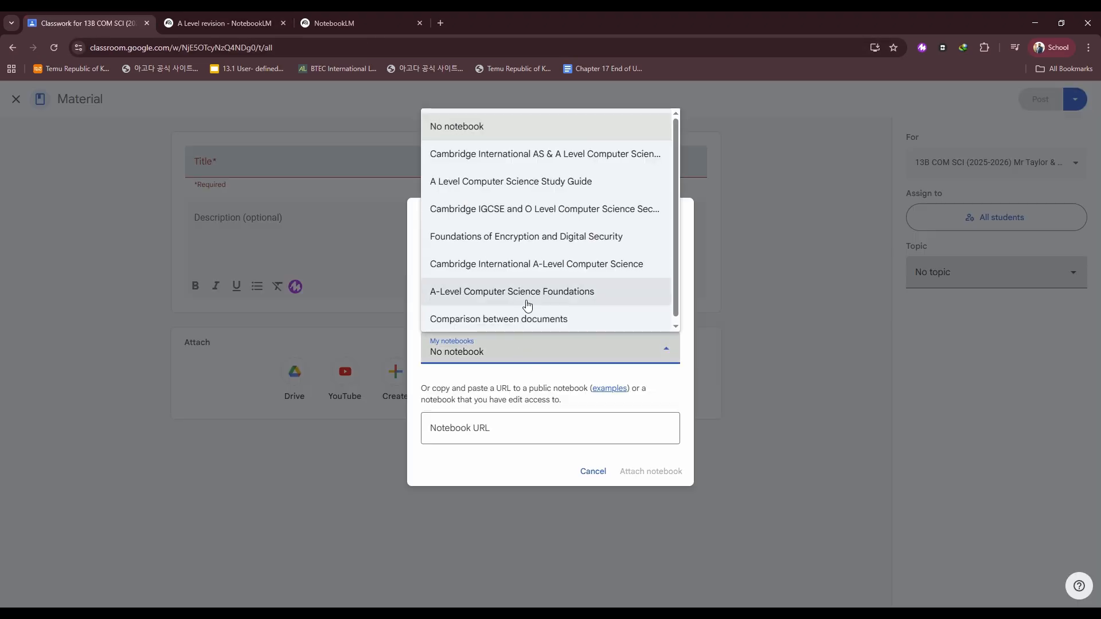
pyautogui.click(594, 470)
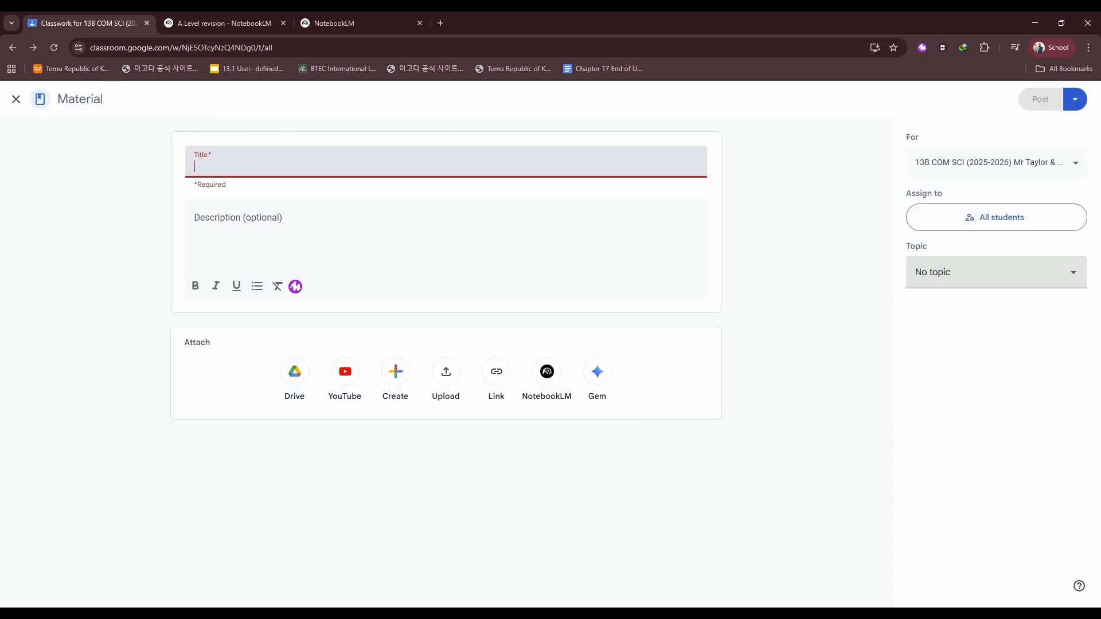
# Close the blank material and start a new NotebookLM classwork item for the class.
pyautogui.click(16, 99)
pyautogui.click(441, 169)
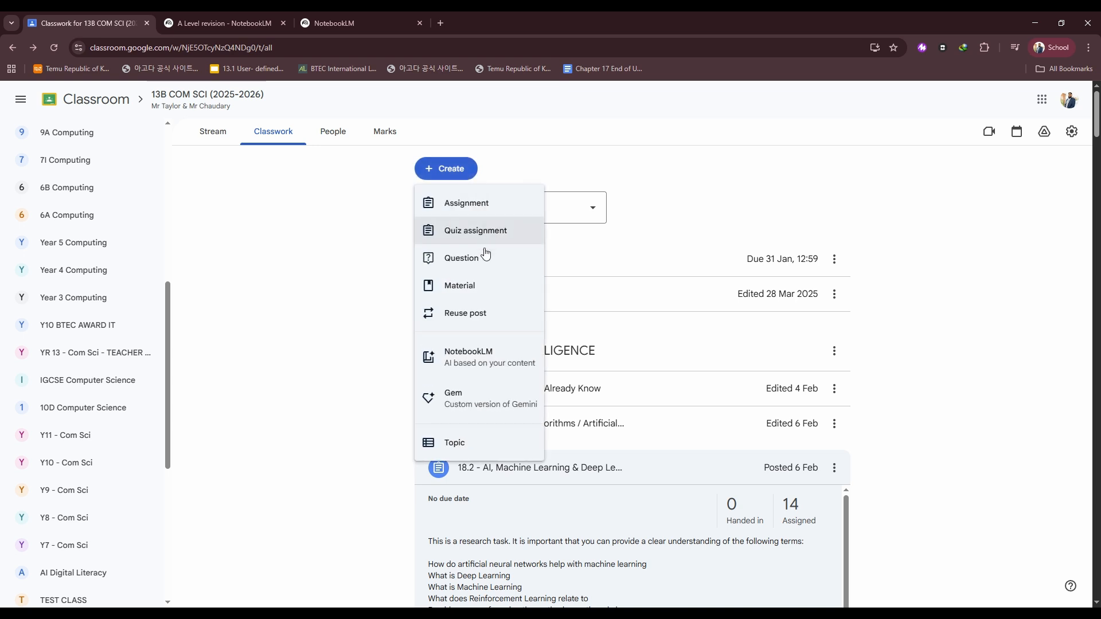
pyautogui.click(486, 355)
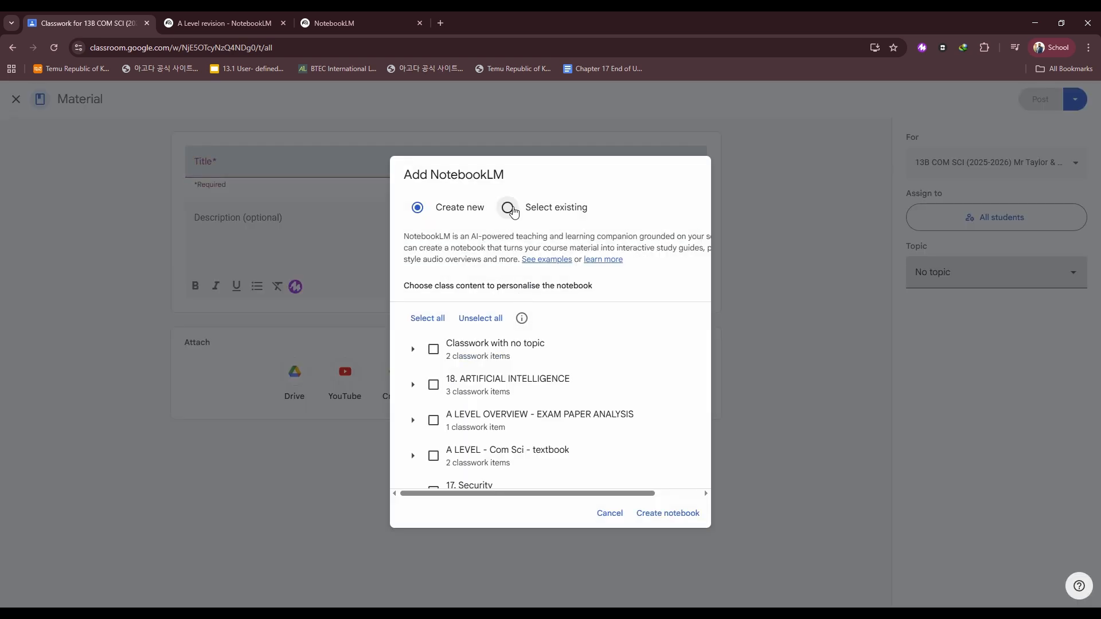
# Select the existing A Level revision notebook from My notebooks and attach it to the material.
pyautogui.click(508, 208)
pyautogui.click(524, 351)
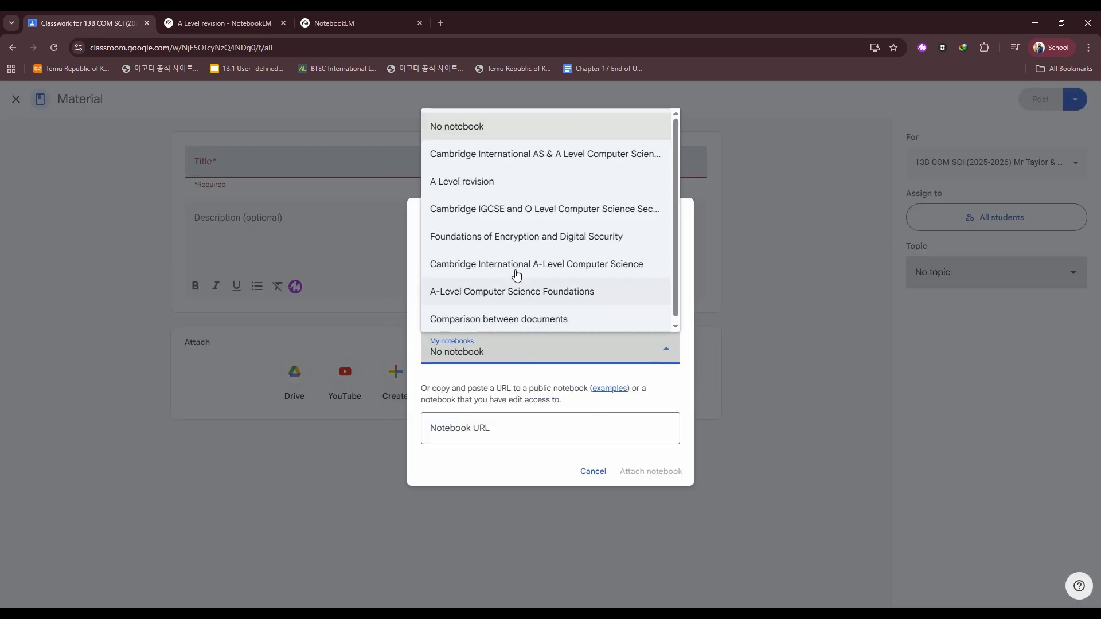
pyautogui.click(514, 182)
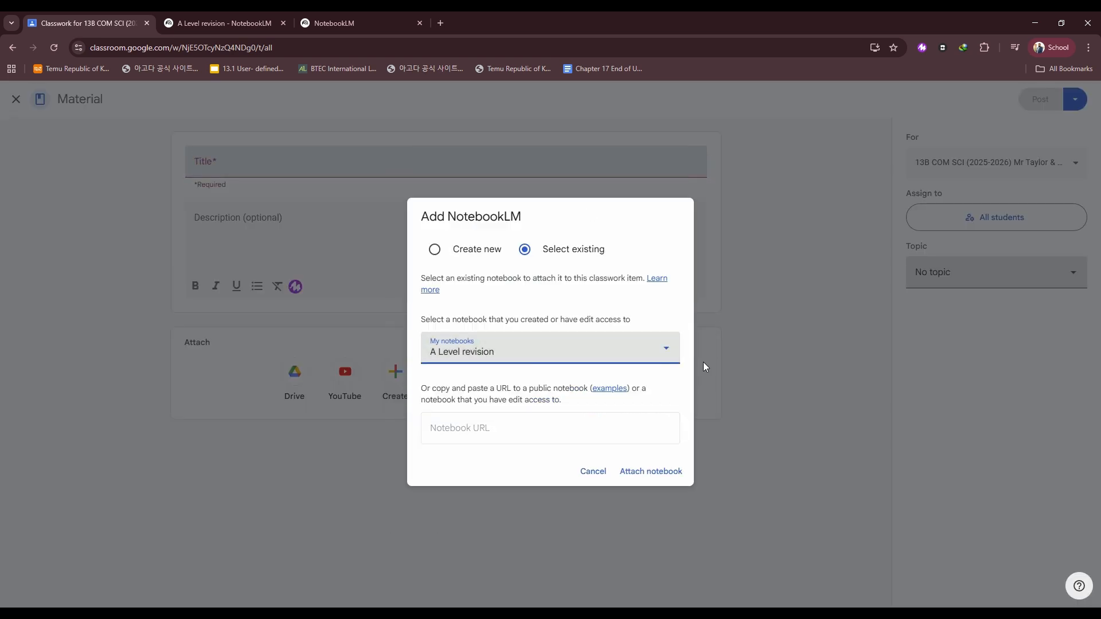
pyautogui.click(652, 473)
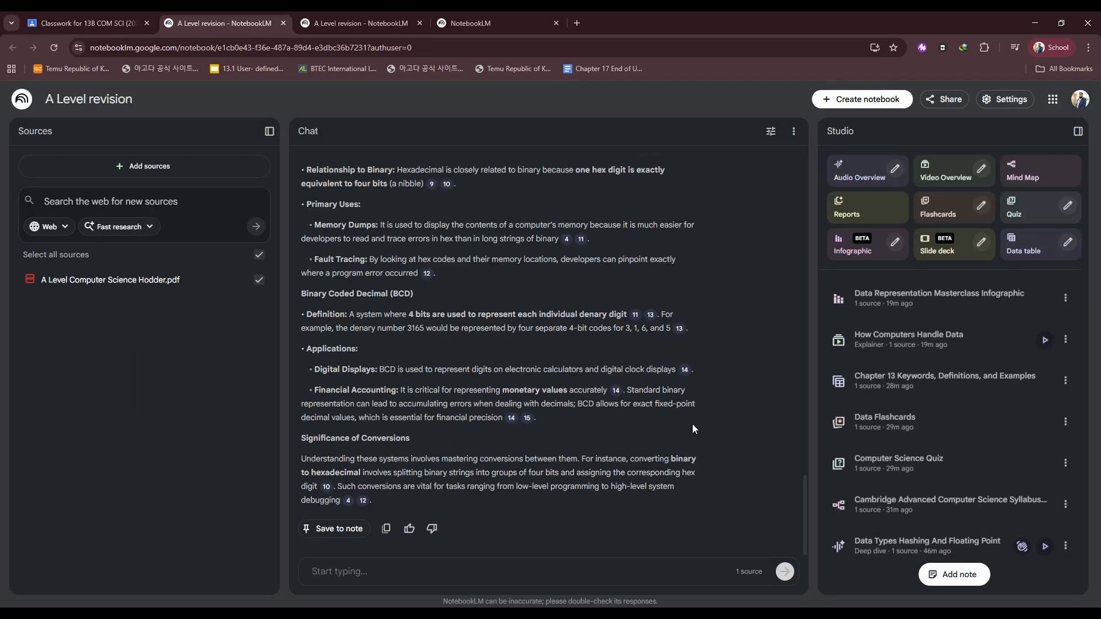
# Title the material A Level revision and post it to the class's classwork.
pyautogui.click(68, 16)
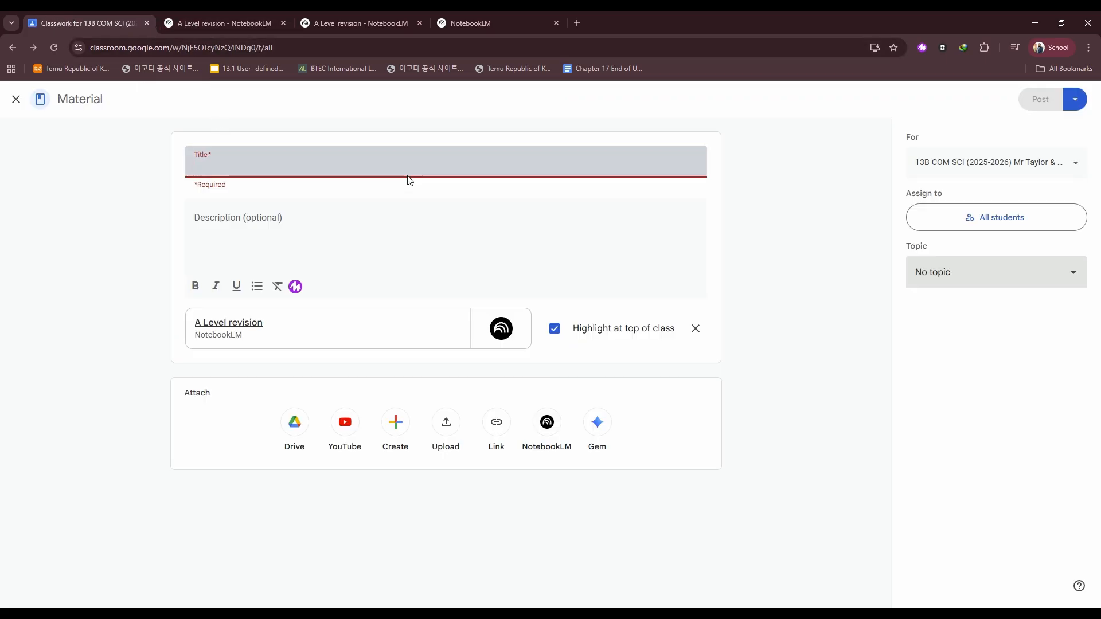
pyautogui.write('A Level revision')
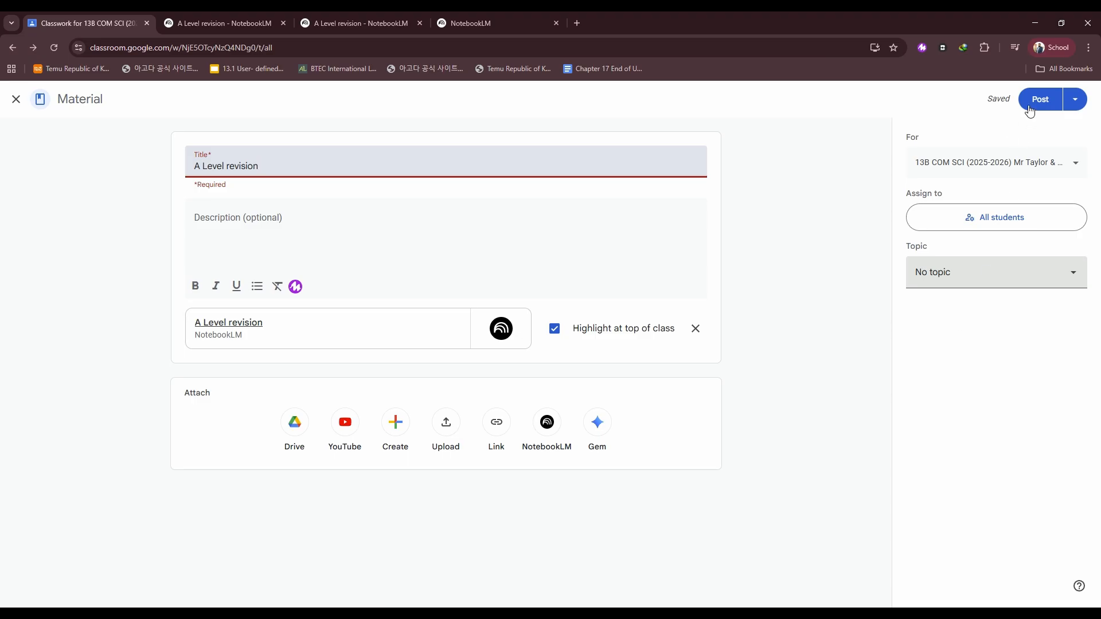
pyautogui.click(1049, 104)
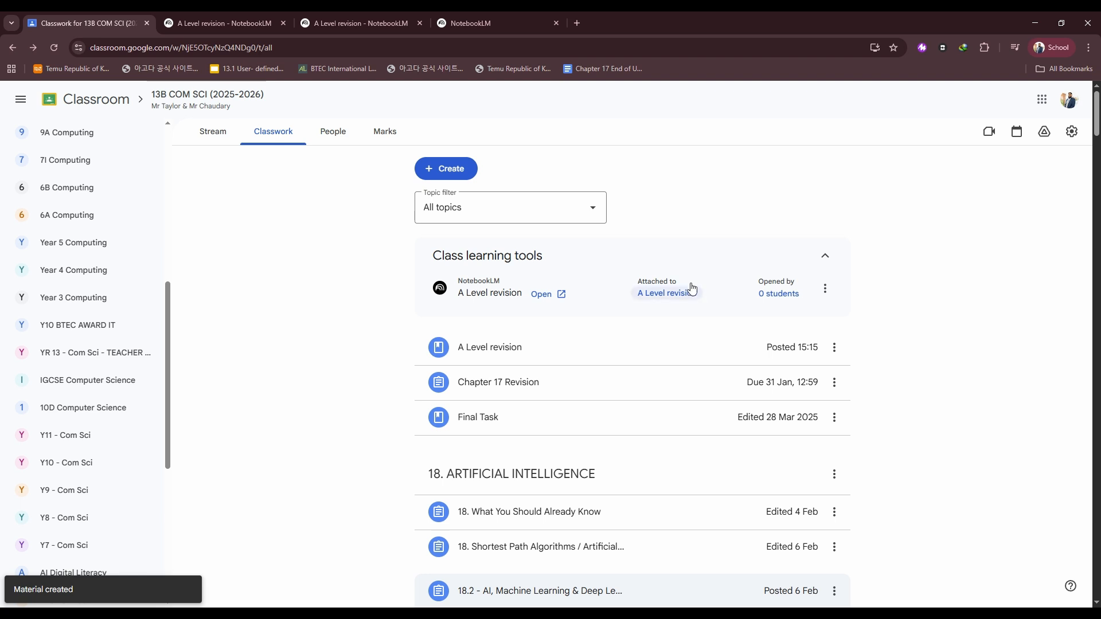
pyautogui.click(223, 137)
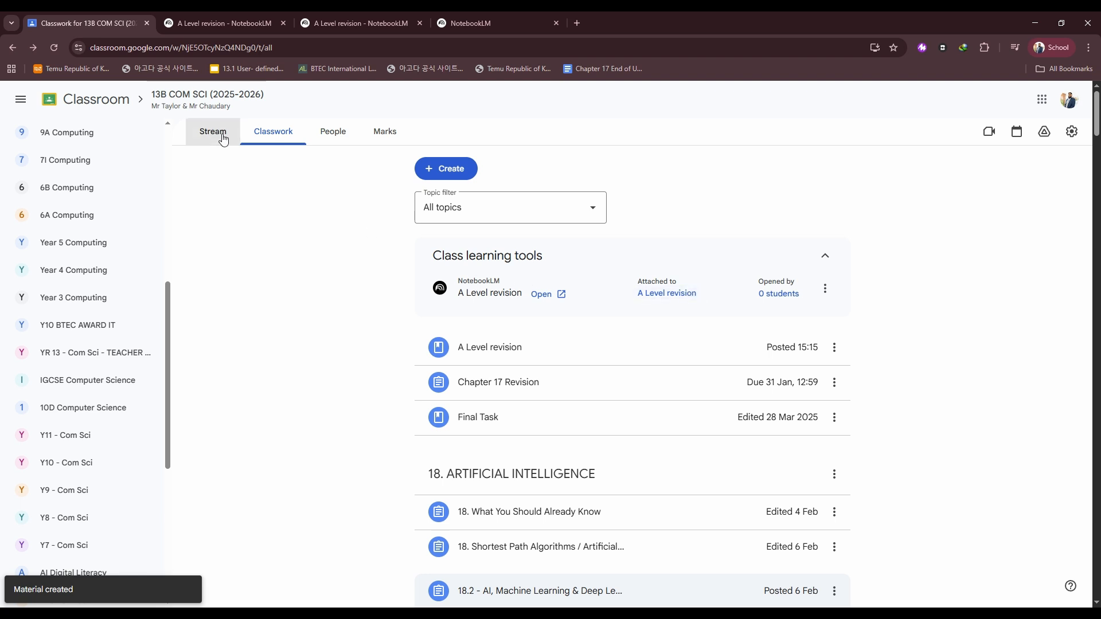
pyautogui.click(277, 137)
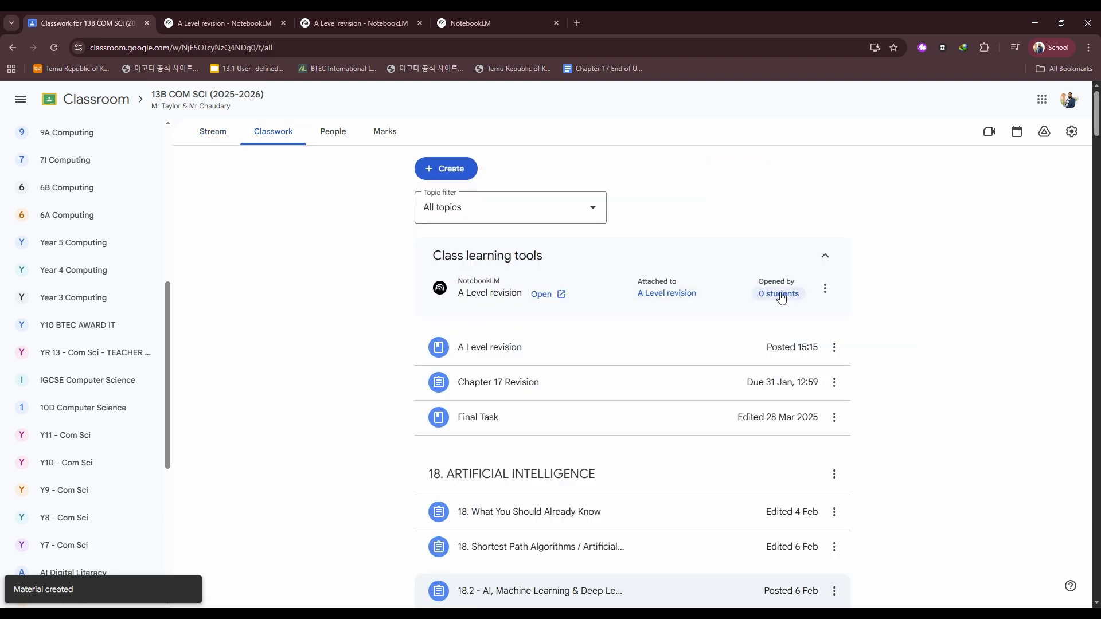